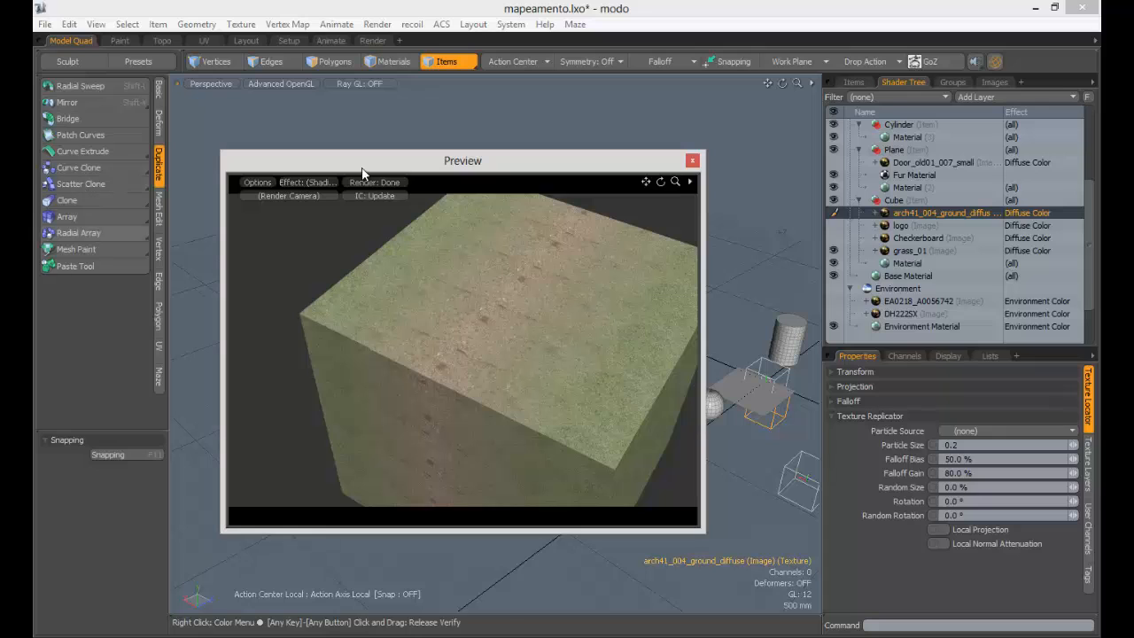
Close the render preview and delete the textured cube item from the scene.
click(692, 161)
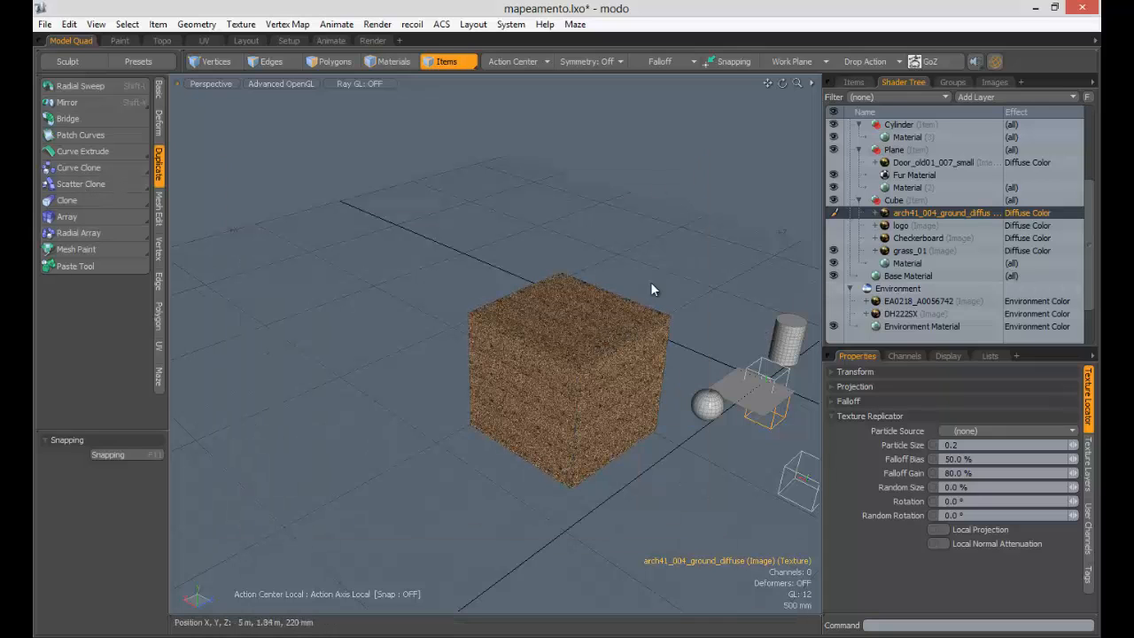
alt+drag(641, 286, 420, 208)
click(418, 215)
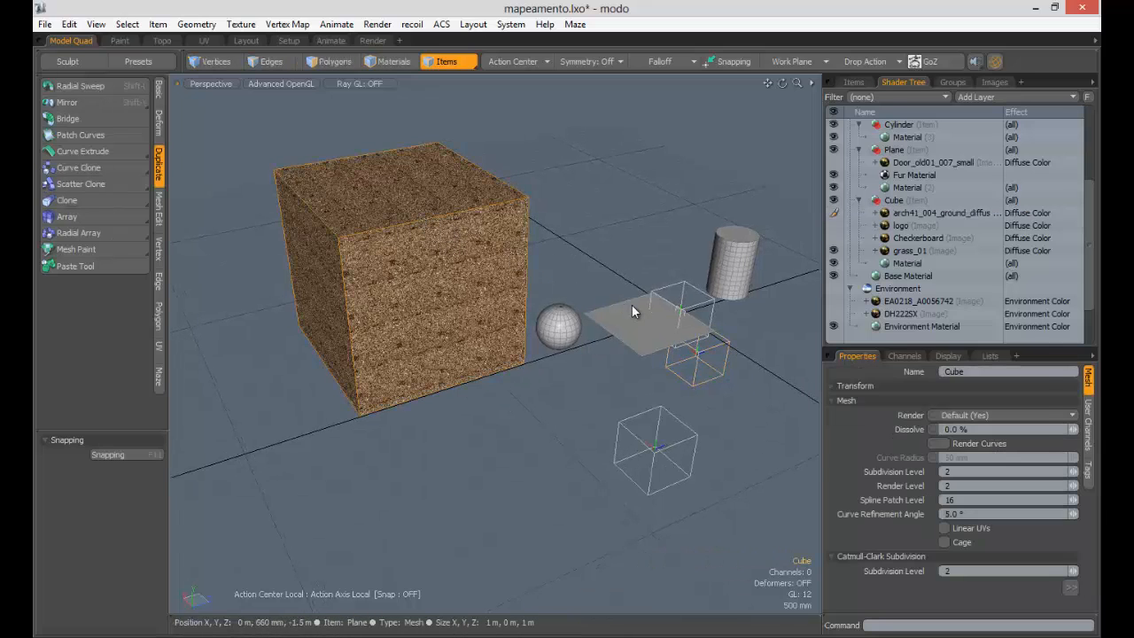
key(Delete)
click(995, 394)
Move the plane clear of the sphere and cylinder and scale it up.
click(671, 350)
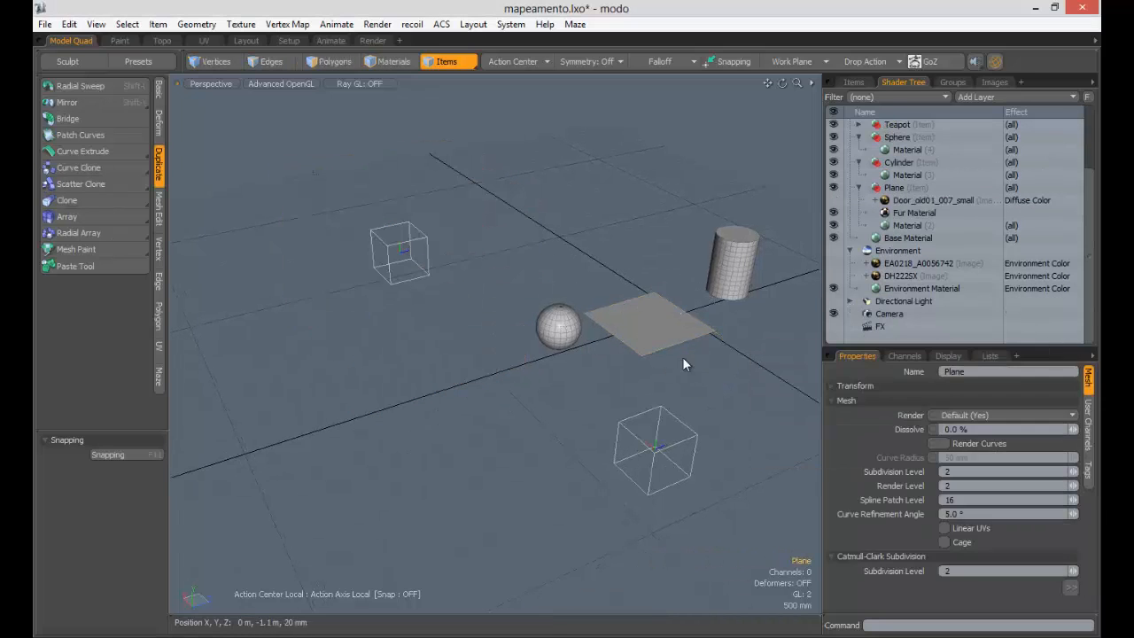
key(w)
ctrl+alt+drag(682, 357, 590, 353)
drag(481, 313, 491, 319)
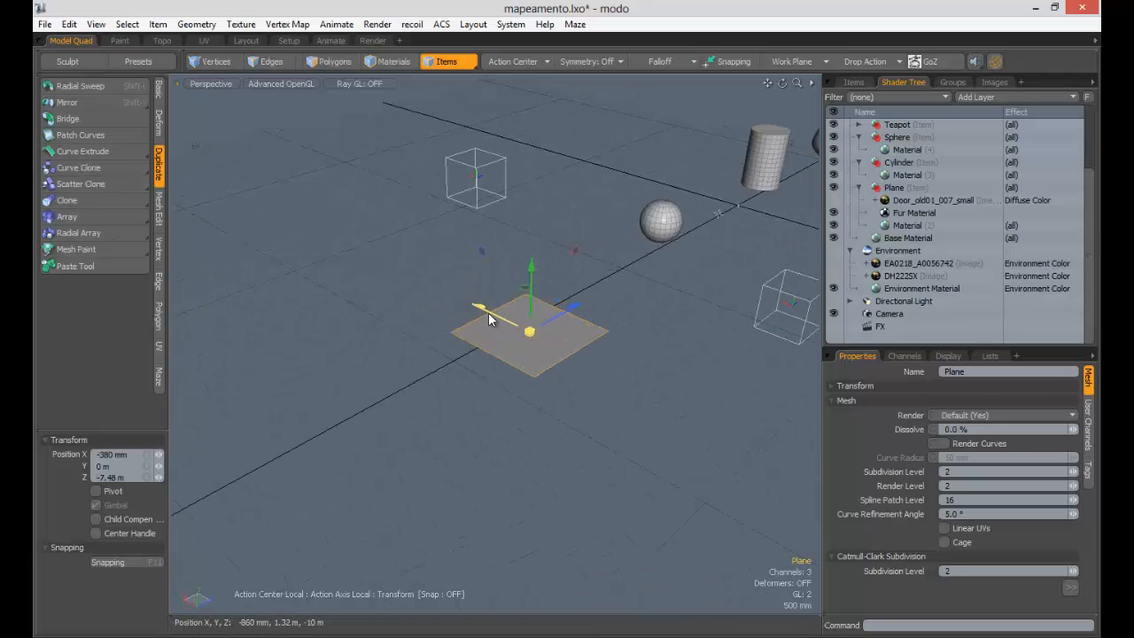
drag(561, 307, 615, 305)
key(r)
key(space)
click(622, 320)
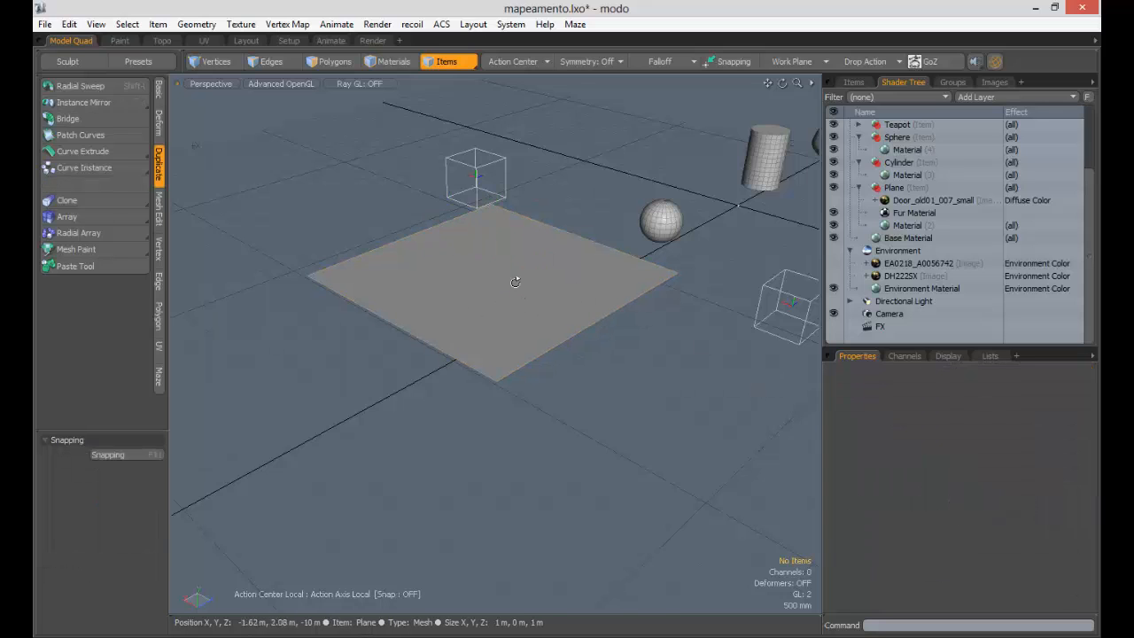
Subdivide the plane's polygon repeatedly with the Faceted method into a dense grid of 256 polygons.
alt+drag(516, 278, 441, 270)
key(3)
click(608, 299)
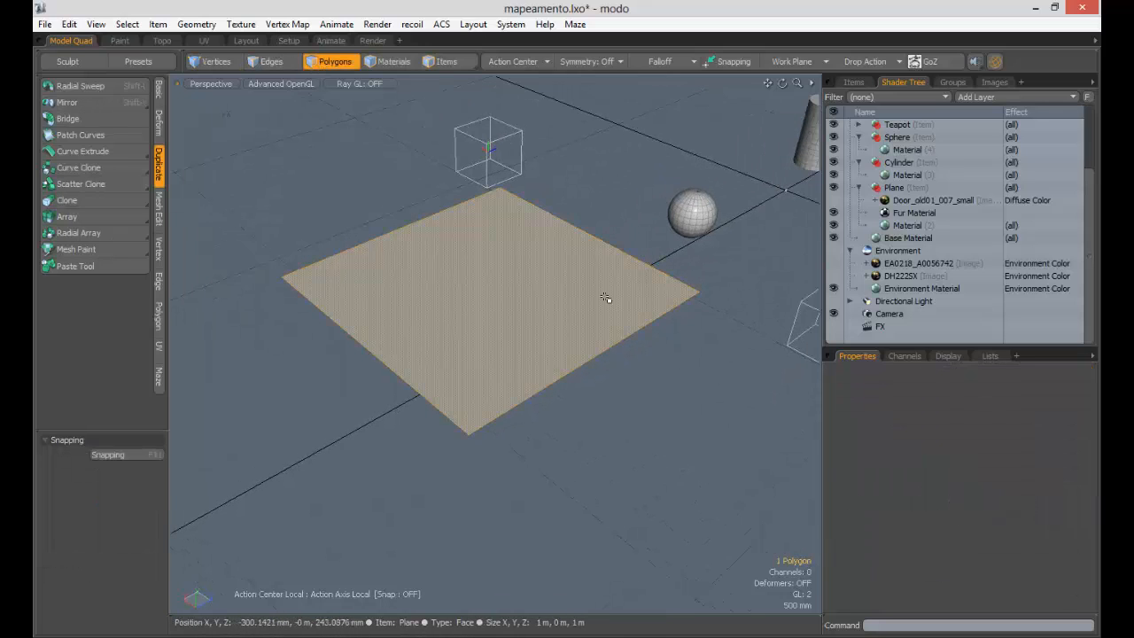
key(shift+d)
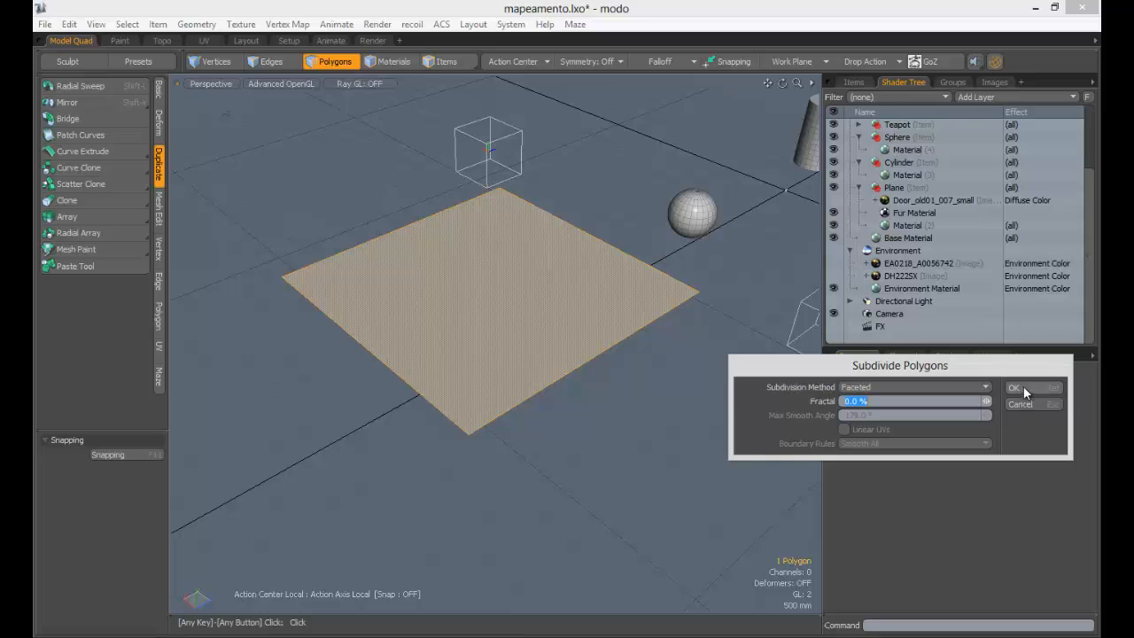
click(1015, 387)
key(shift+d)
click(1016, 387)
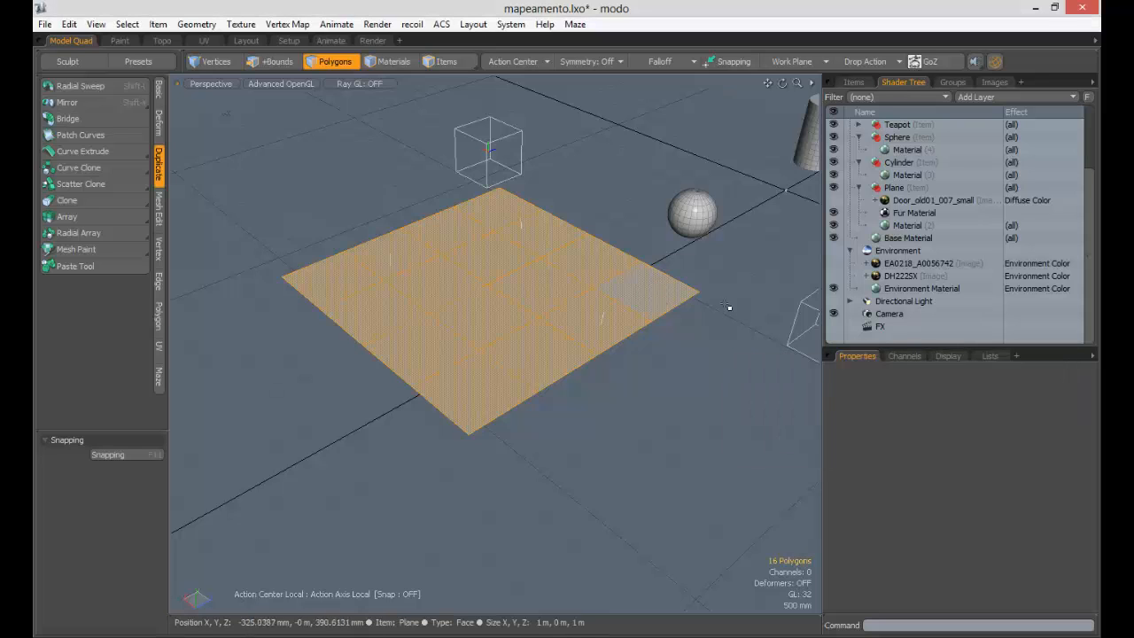
key(shift+d)
click(1016, 387)
key(shift+d)
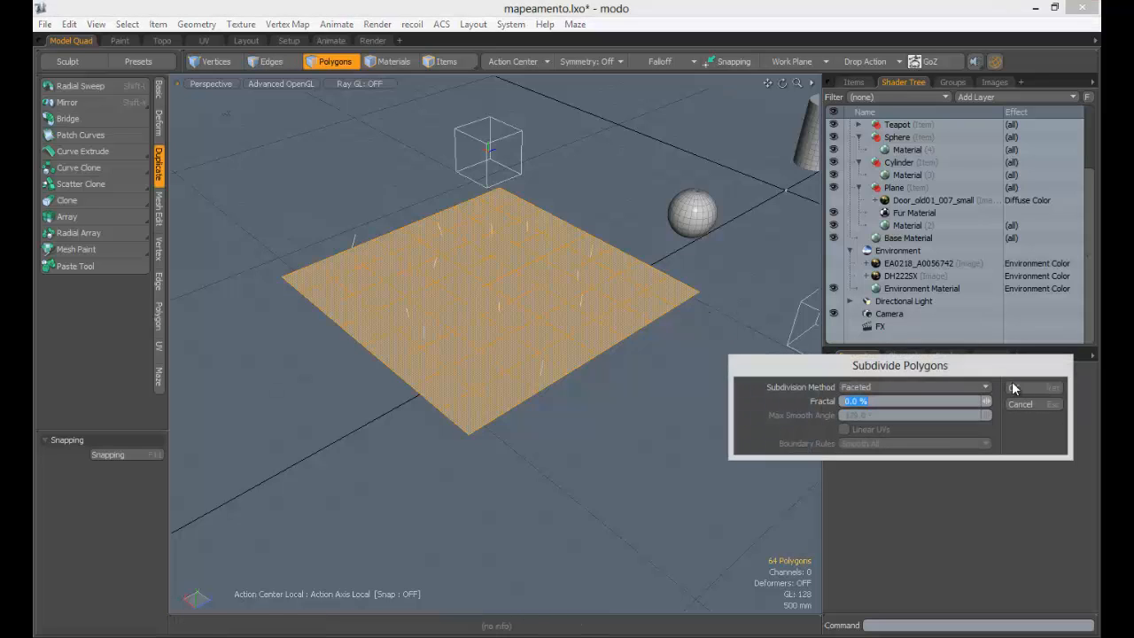
click(1015, 387)
key(shift+d)
key(Return)
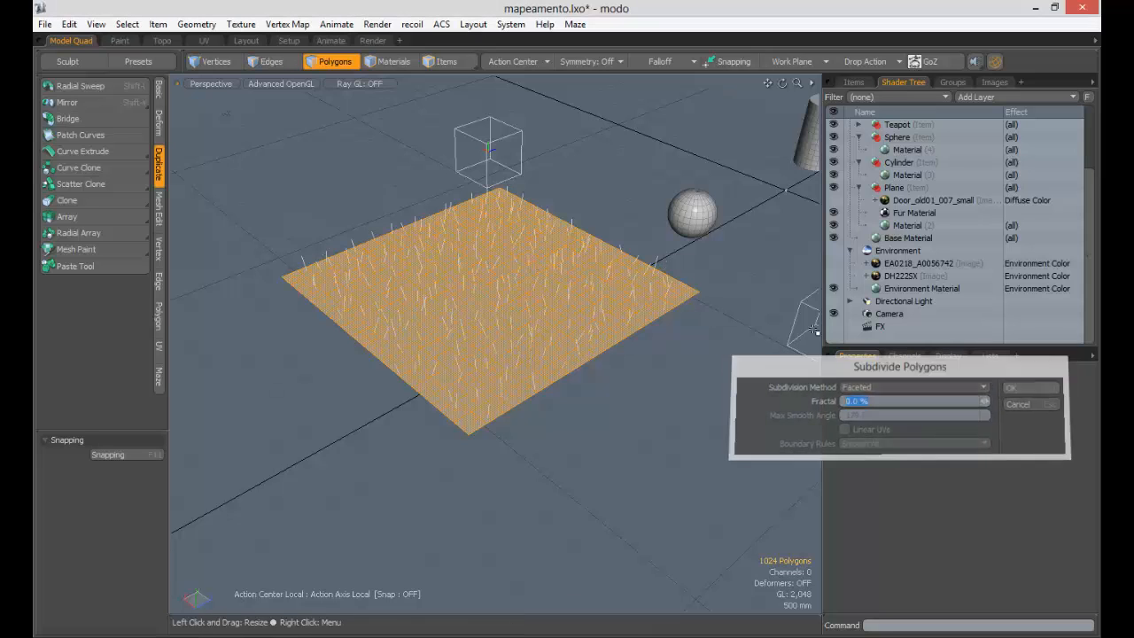
Select a scattered set of vertices across the subdivided plane and clear the selection.
scroll(580, 309, up, 5)
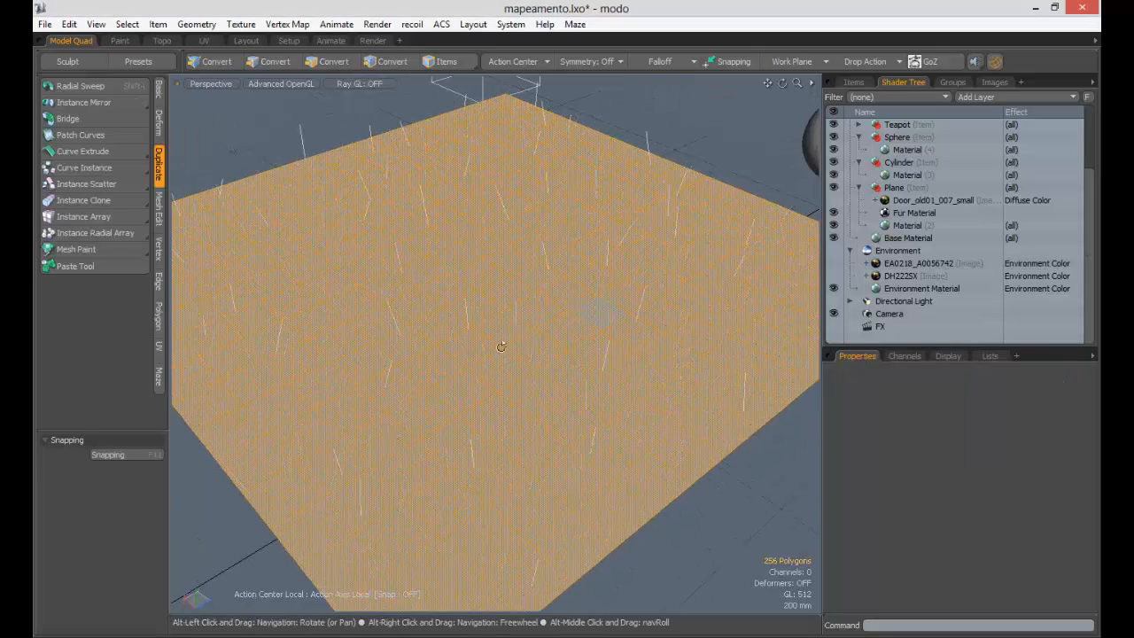
scroll(501, 347, down, 3)
key(1)
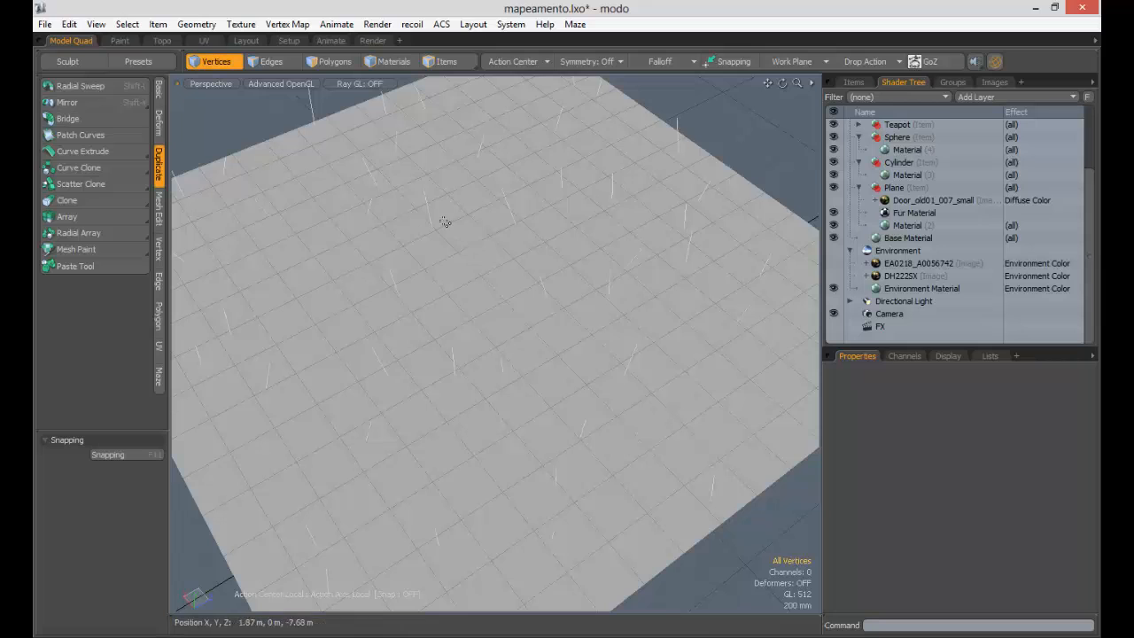
right_drag(526, 196, 585, 292)
alt+drag(496, 292, 572, 340)
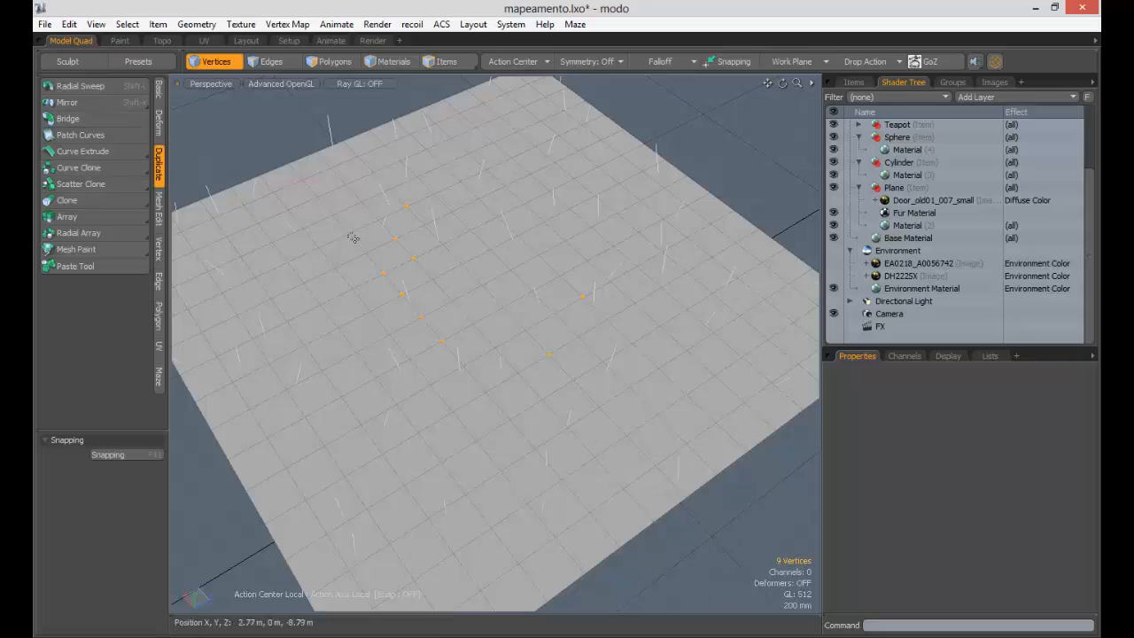
scroll(449, 307, down, 5)
scroll(488, 267, up, 5)
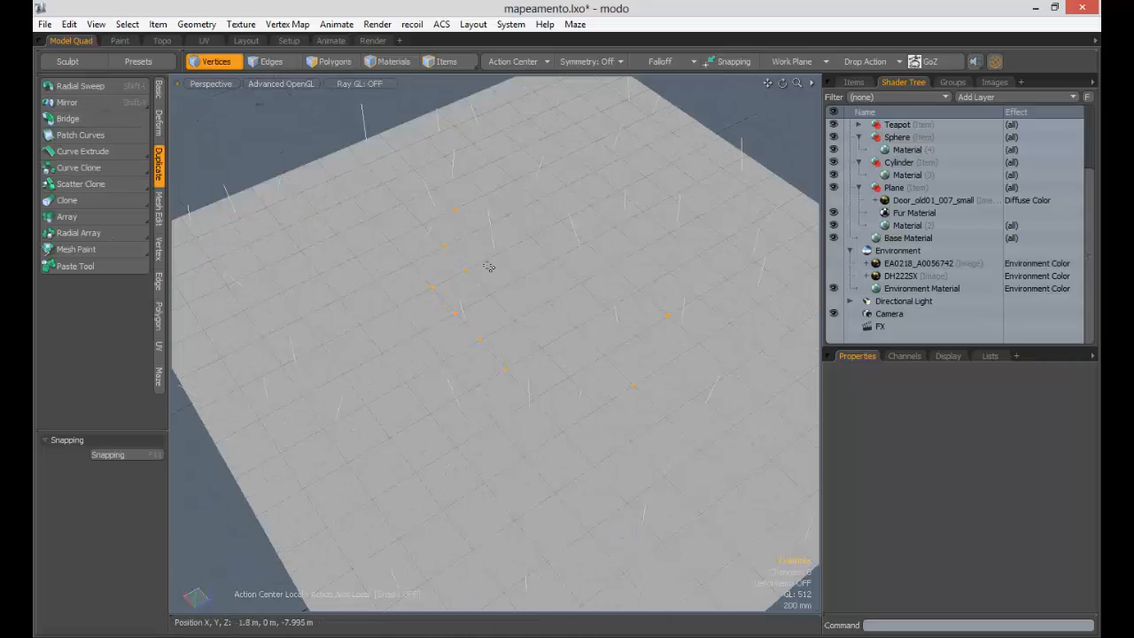
click(446, 248)
scroll(545, 379, down, 3)
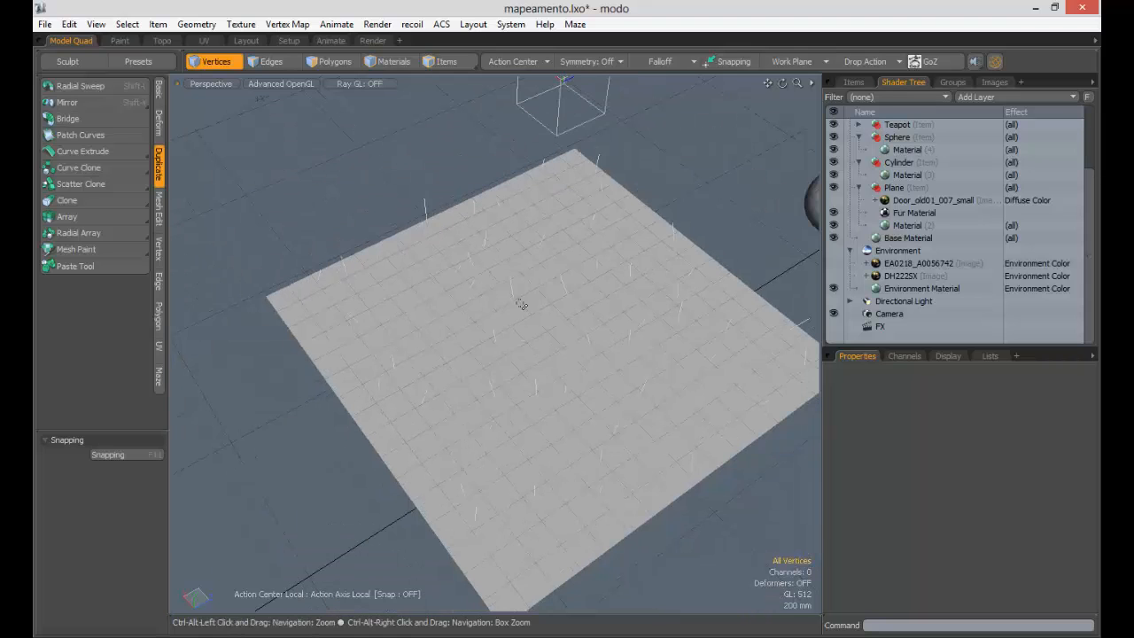
Delete the Fur Material and the Door_old01_007_small image layer from the Plane's shader group.
alt+drag(597, 392, 496, 271)
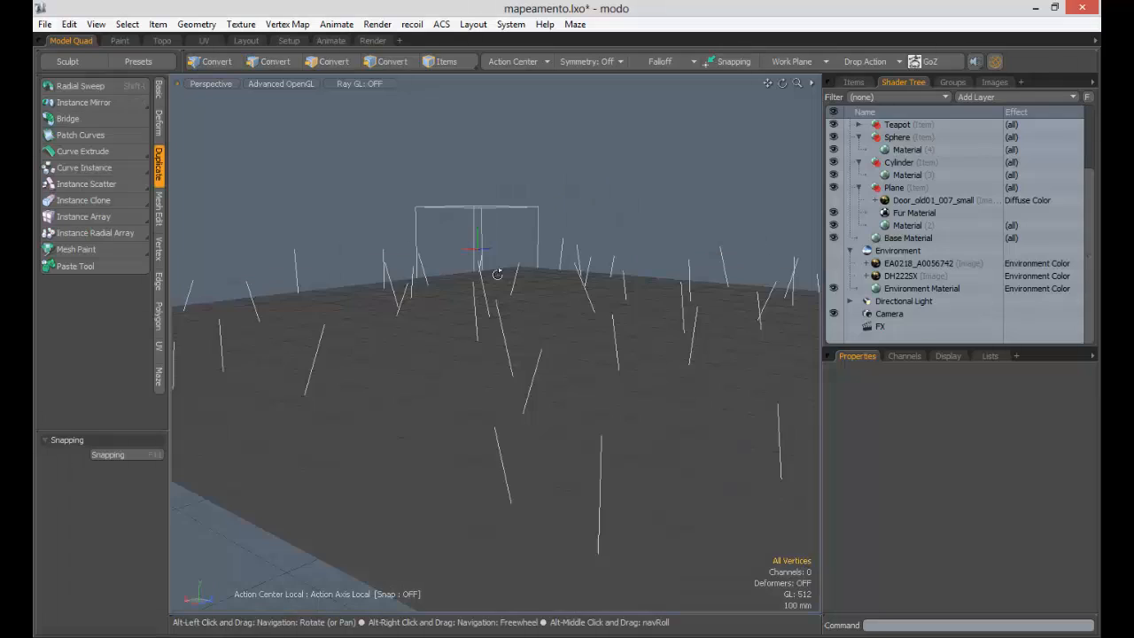
alt+drag(561, 311, 938, 210)
click(913, 214)
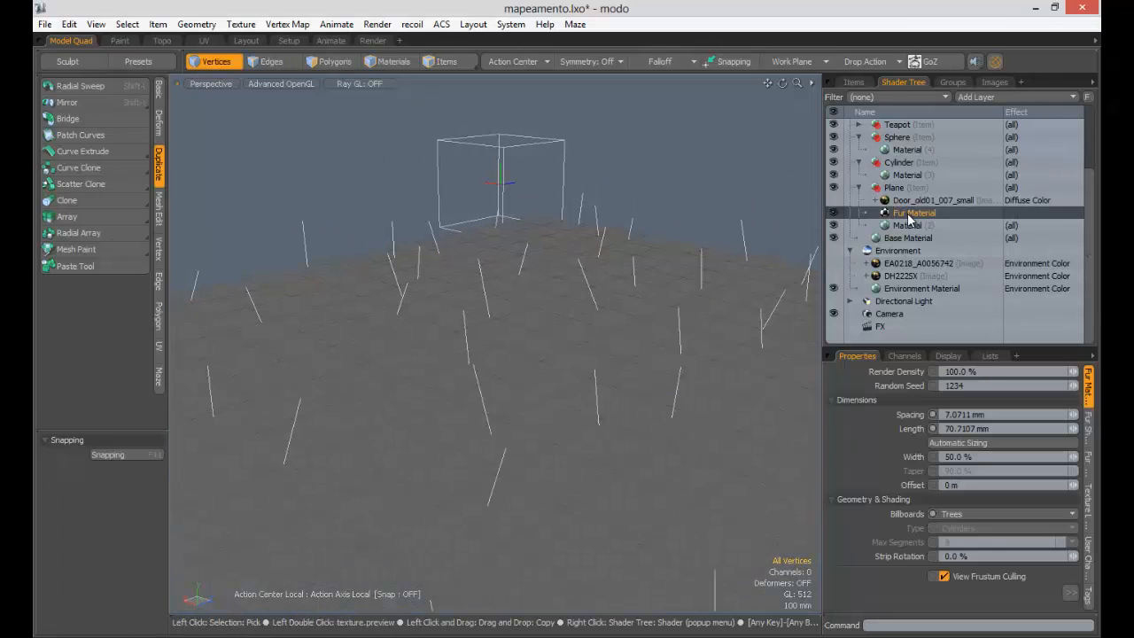
key(Delete)
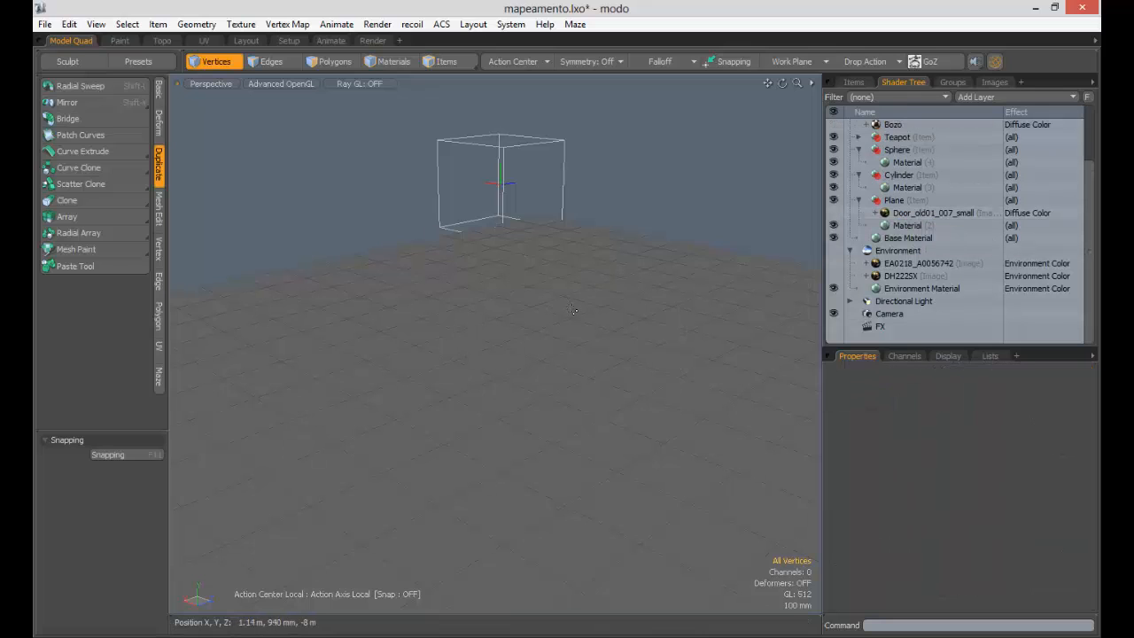
ctrl+alt+drag(642, 353, 576, 306)
click(913, 217)
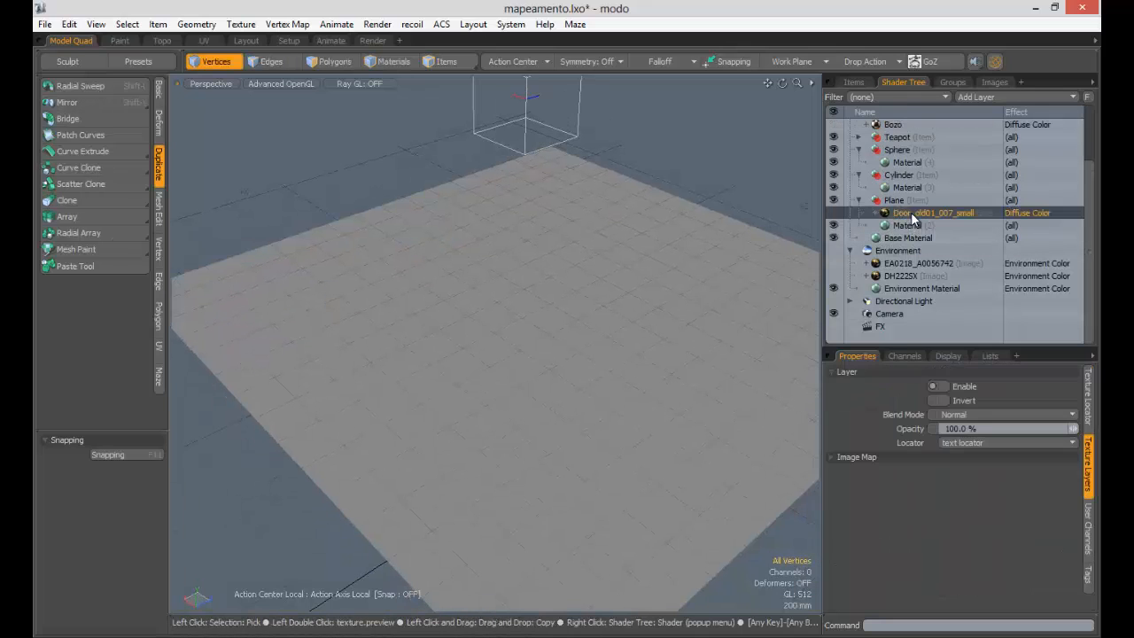
key(Delete)
Add the existing grass clip Ink14 as an image map layer in the Plane's shader group.
click(899, 216)
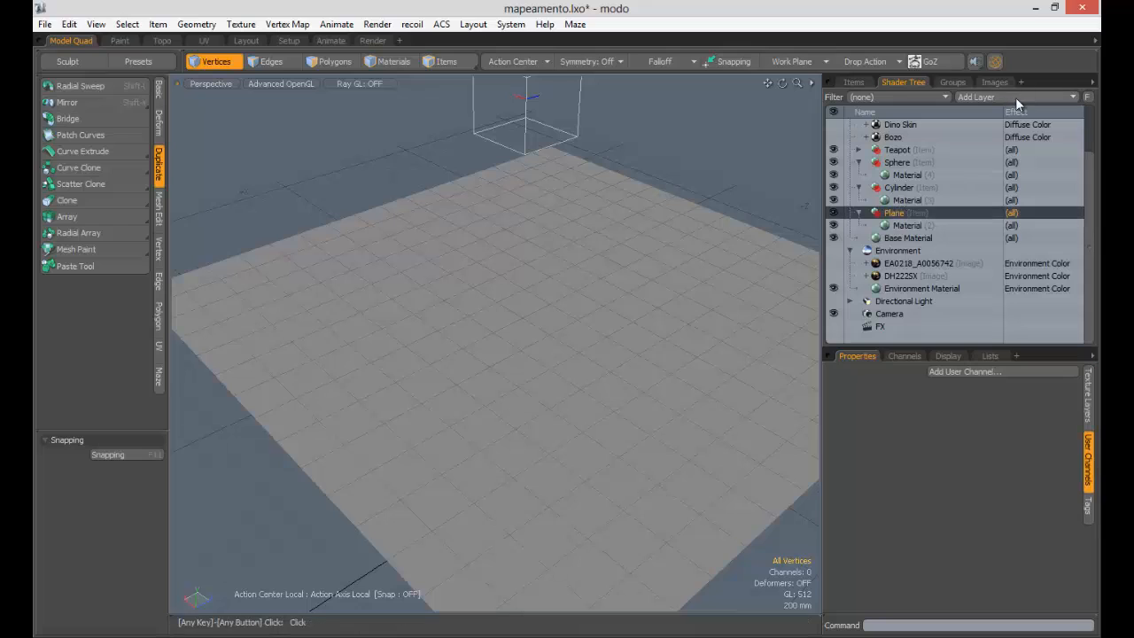
click(1016, 97)
mouse_move(993, 176)
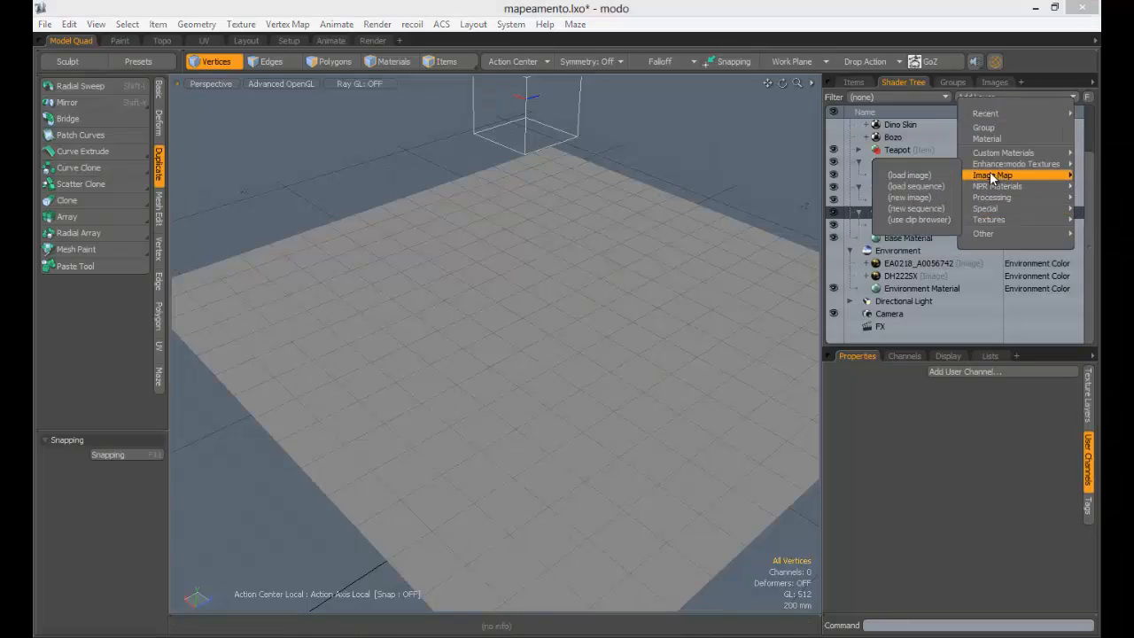
click(919, 219)
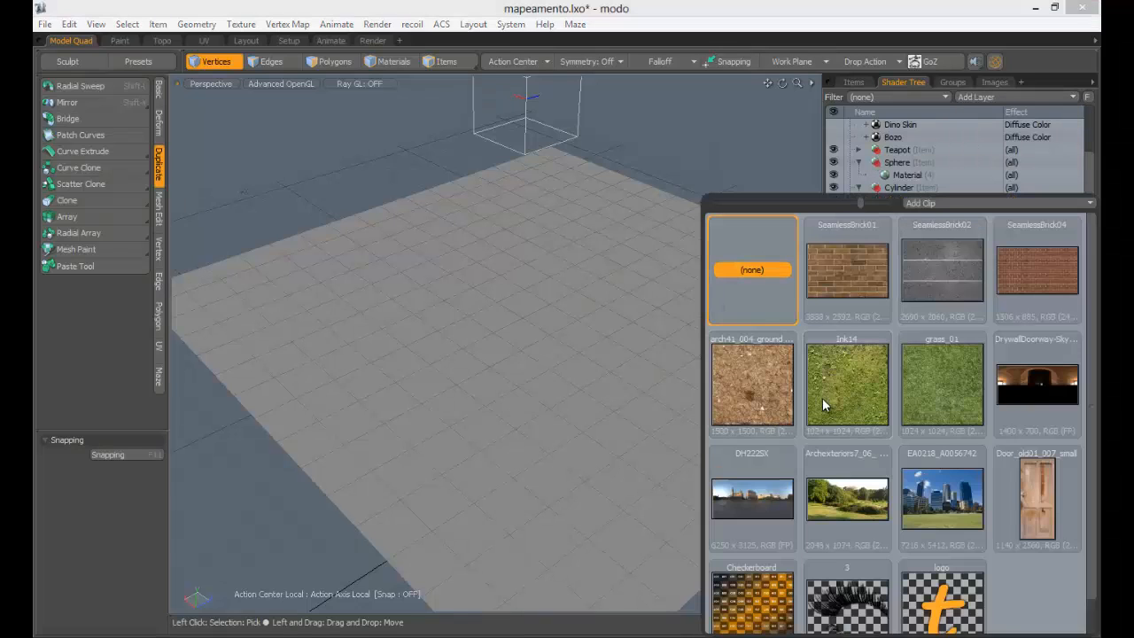
scroll(886, 496, down, 1)
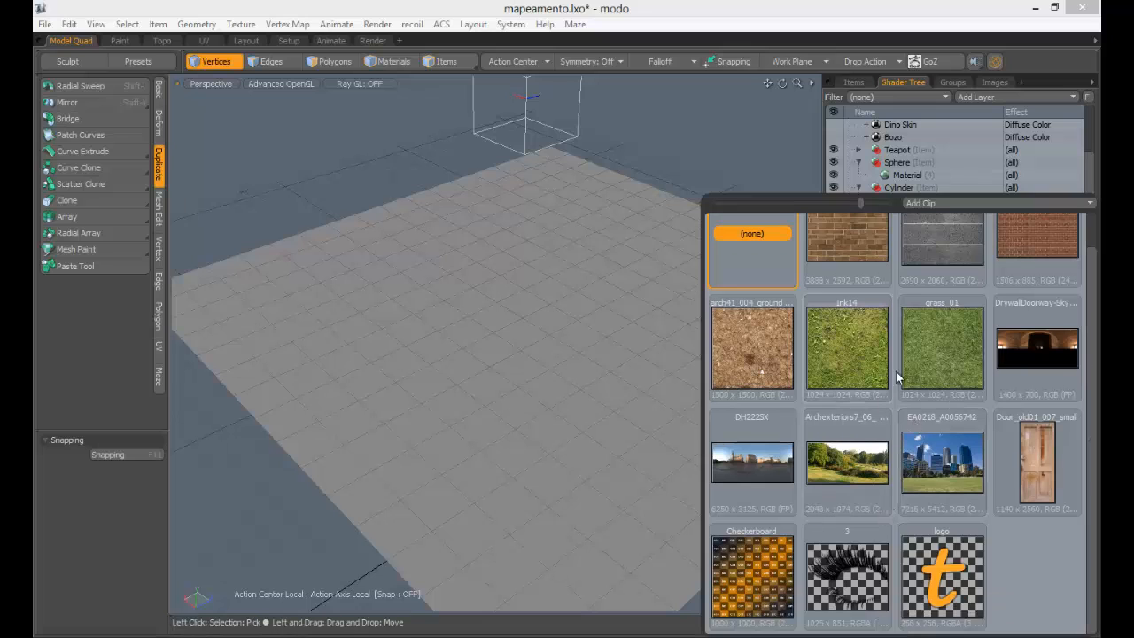
click(851, 337)
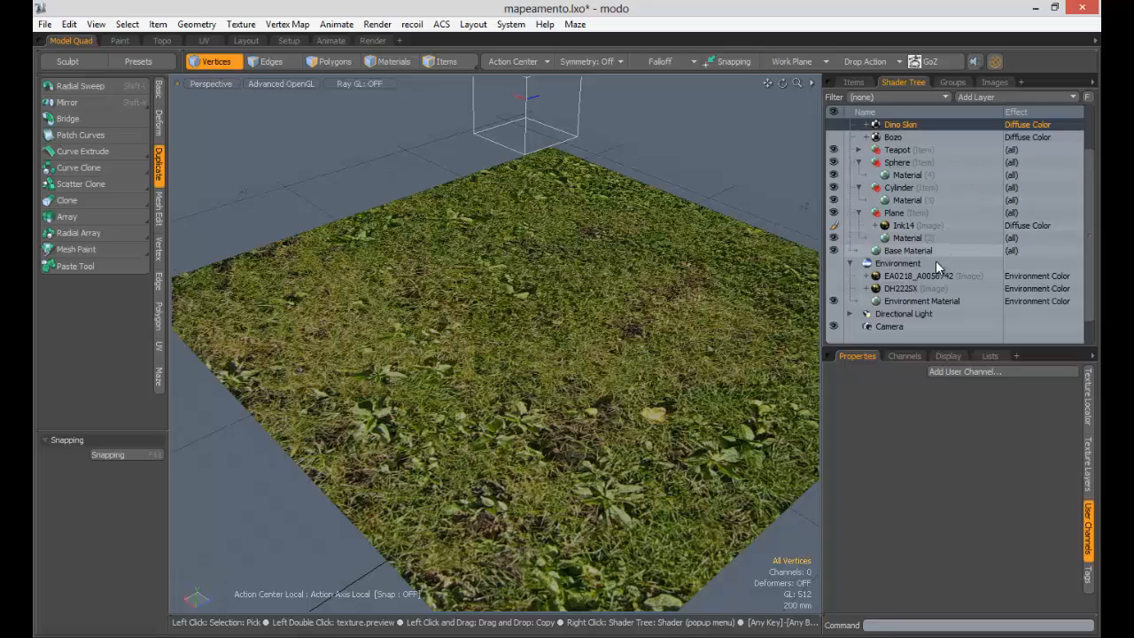
Set the projection type of the Ink14 texture locator to Solid.
scroll(936, 201, up, 1)
scroll(936, 200, down, 1)
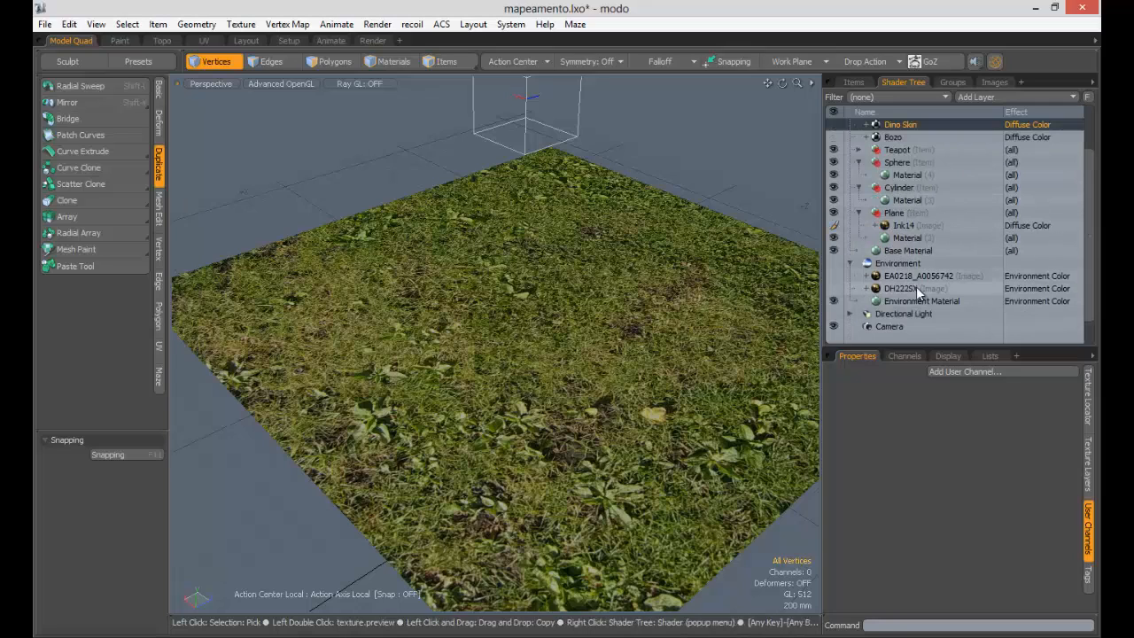
click(906, 225)
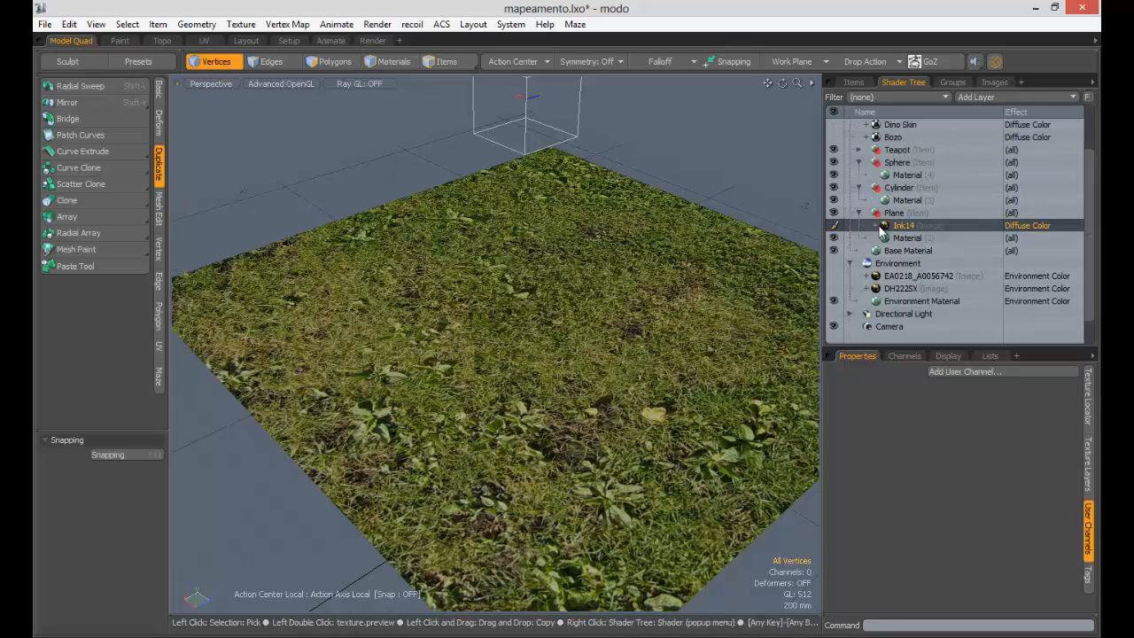
click(1088, 404)
click(967, 569)
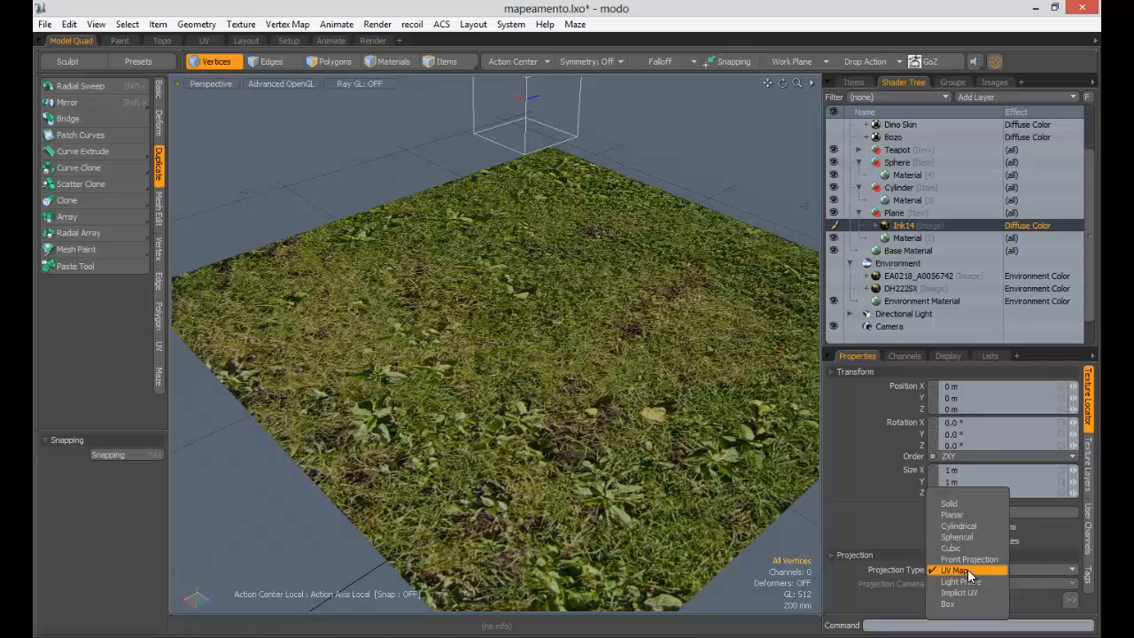
click(962, 499)
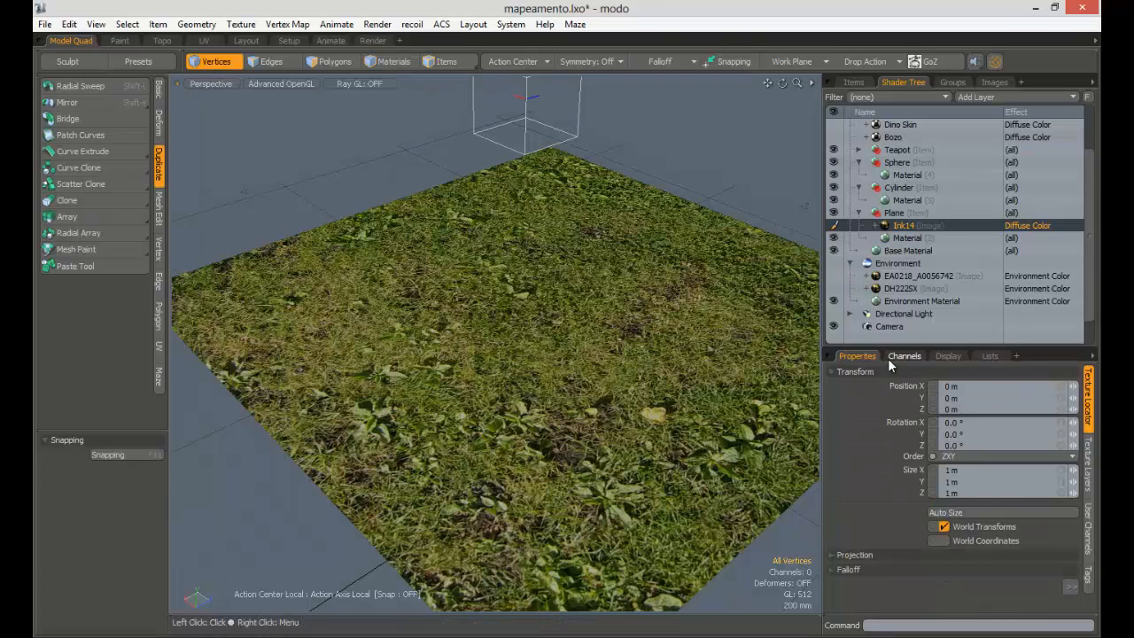
click(873, 371)
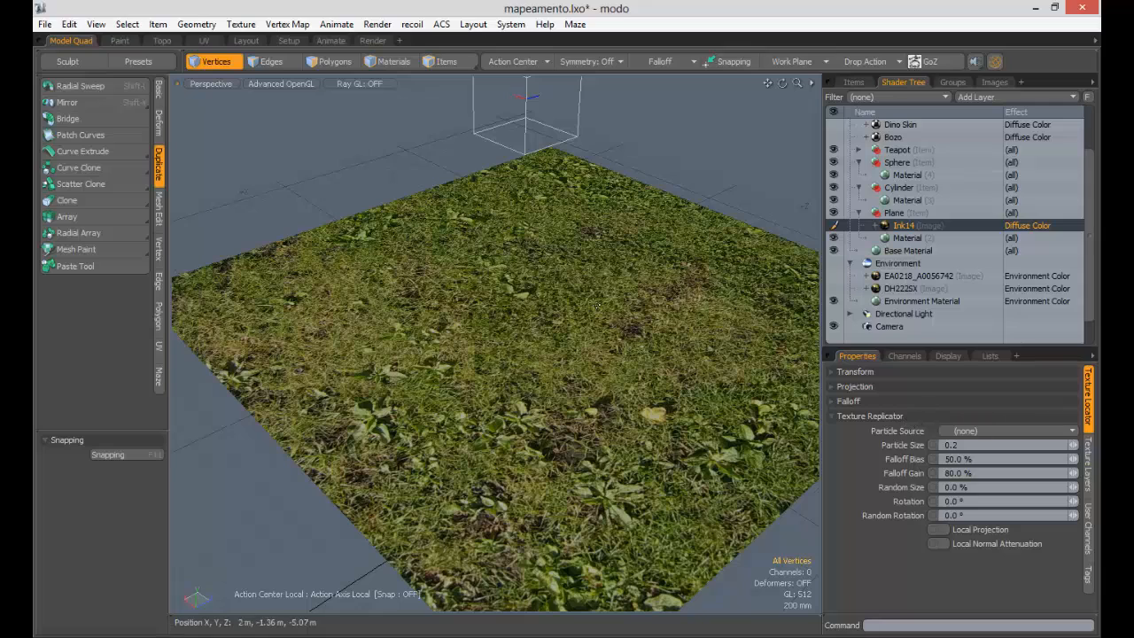
Review the Ink14 texture's projection and replicator settings and the scene's item list.
click(865, 387)
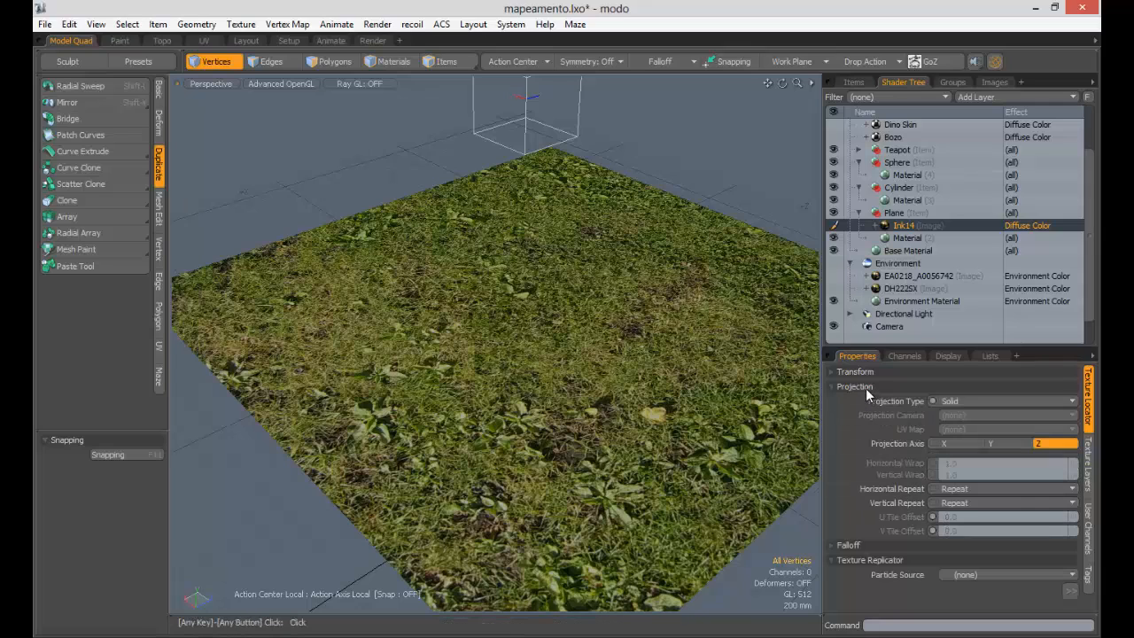
click(857, 387)
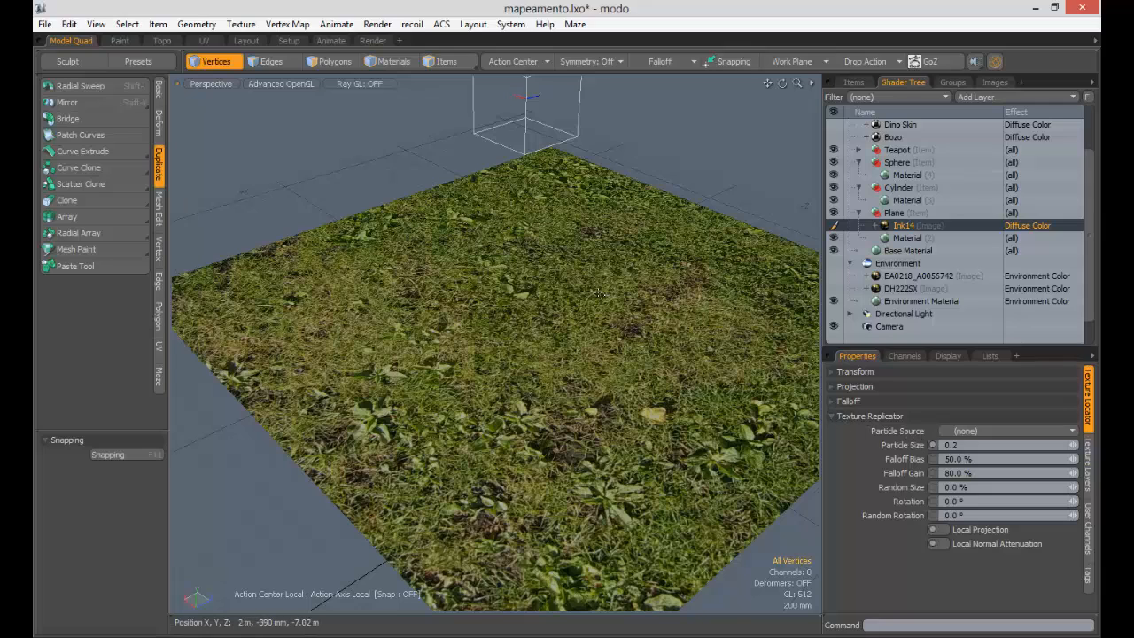
click(853, 82)
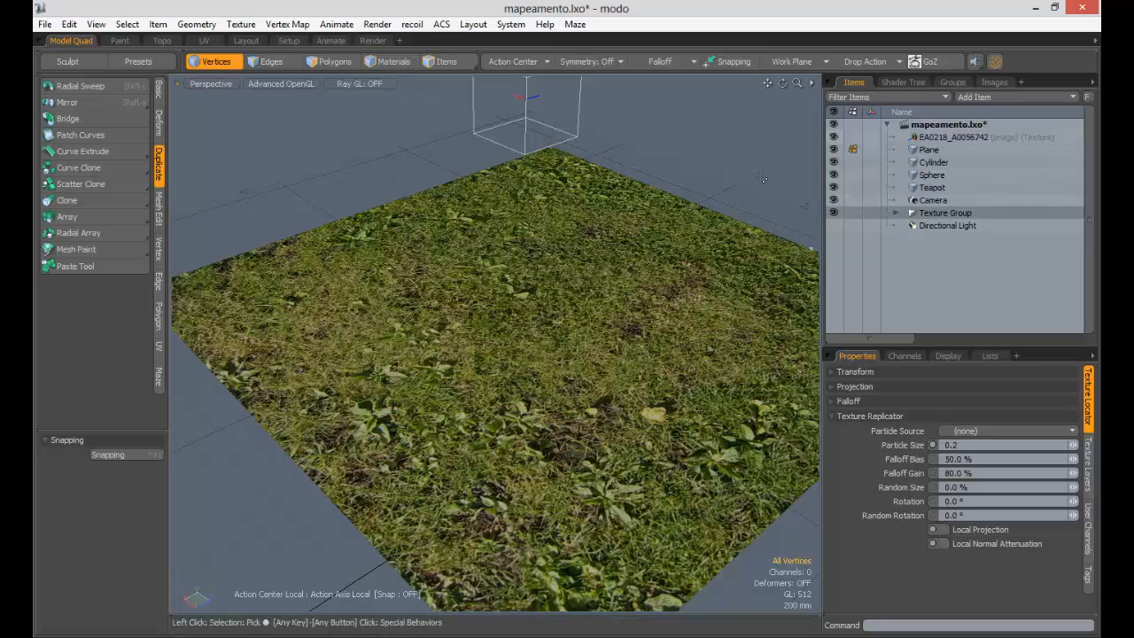
click(903, 82)
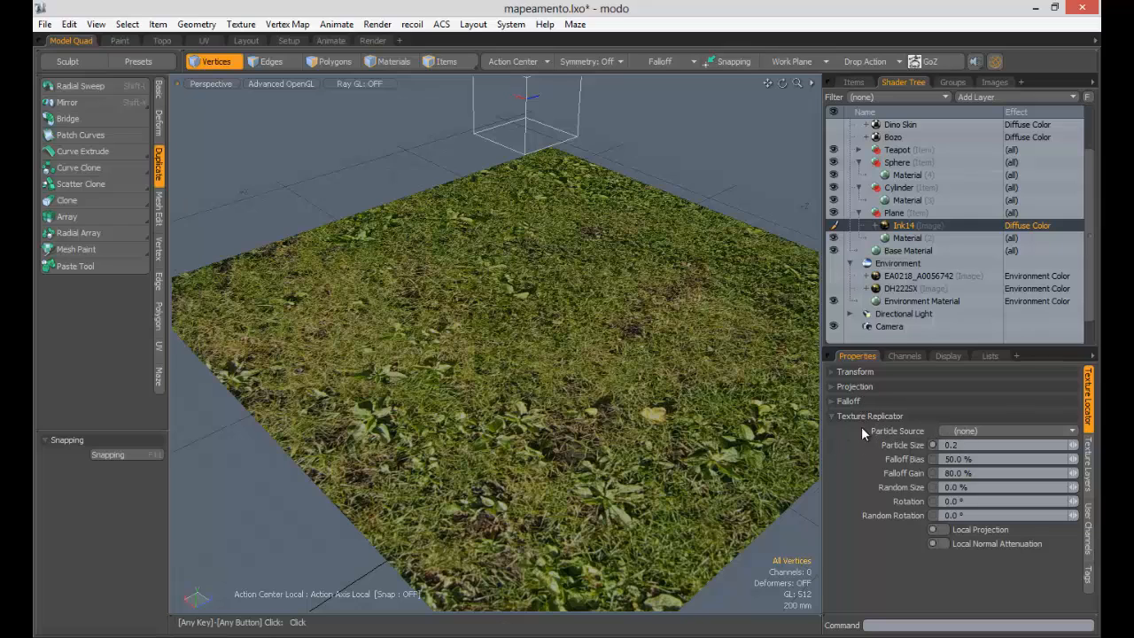
click(856, 387)
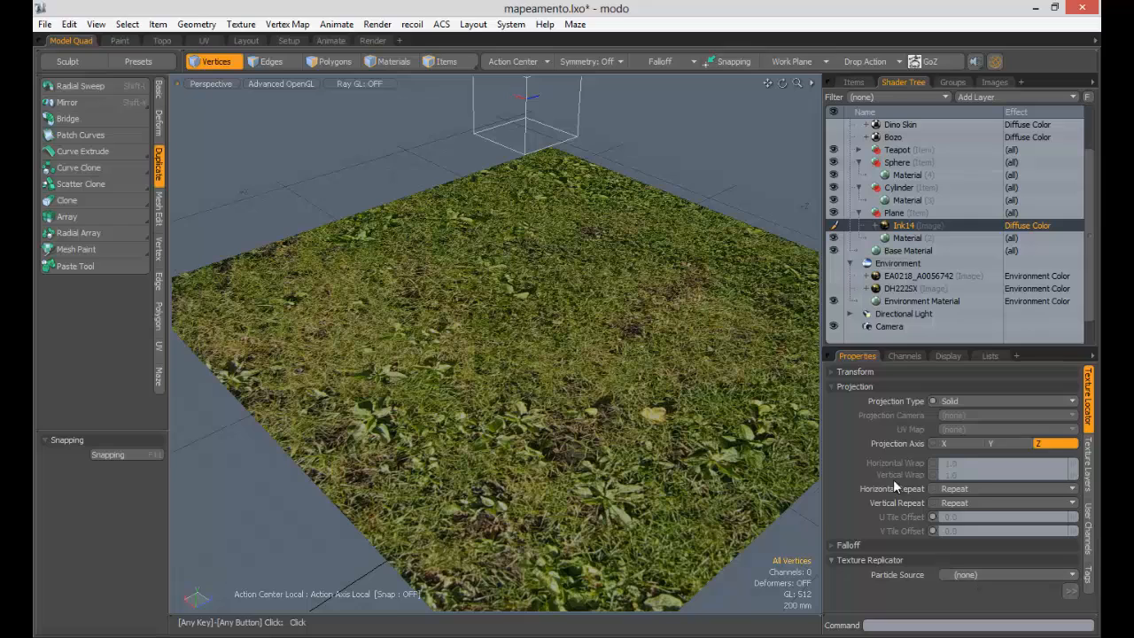
click(858, 388)
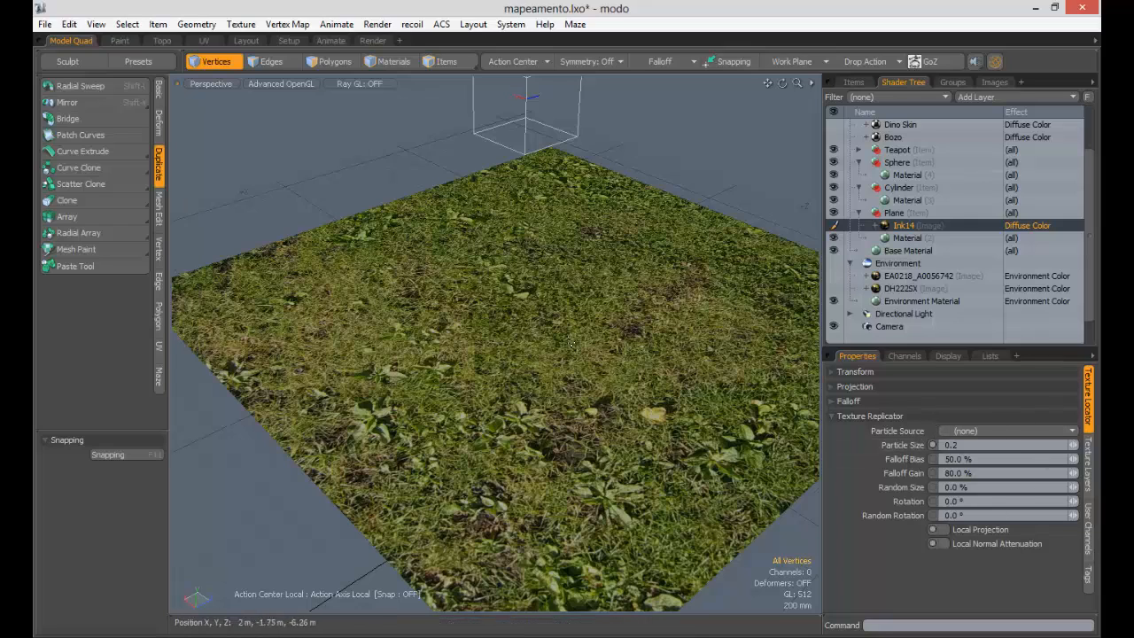
Set the Ink14 Texture Replicator's particle source to the Plane and turn on RayGL in the viewport.
click(976, 434)
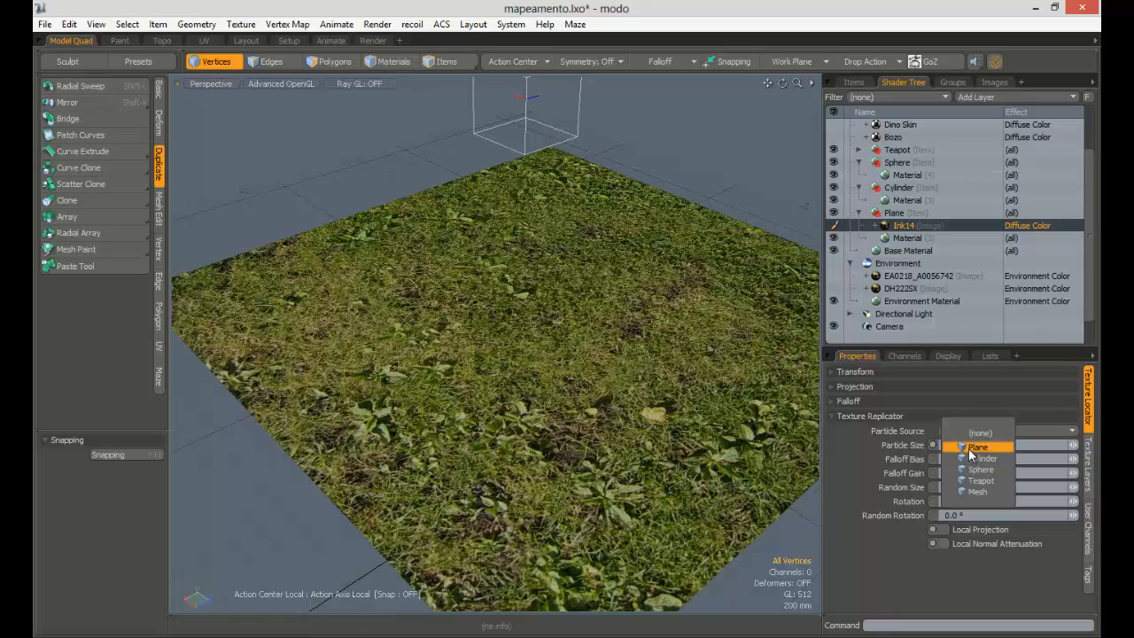
click(974, 447)
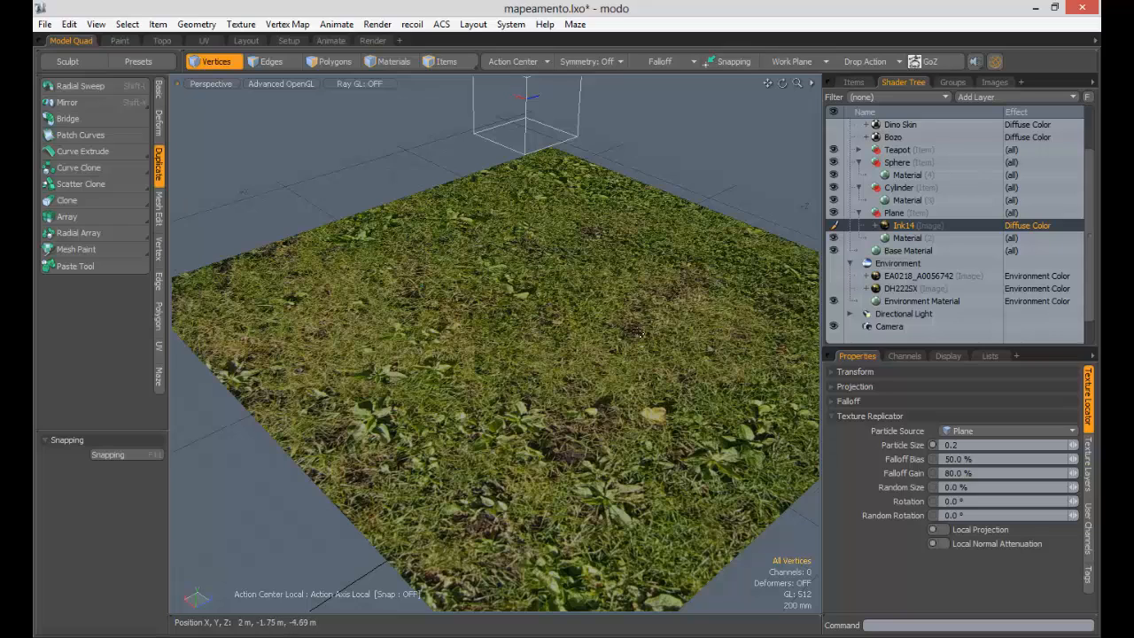
click(356, 84)
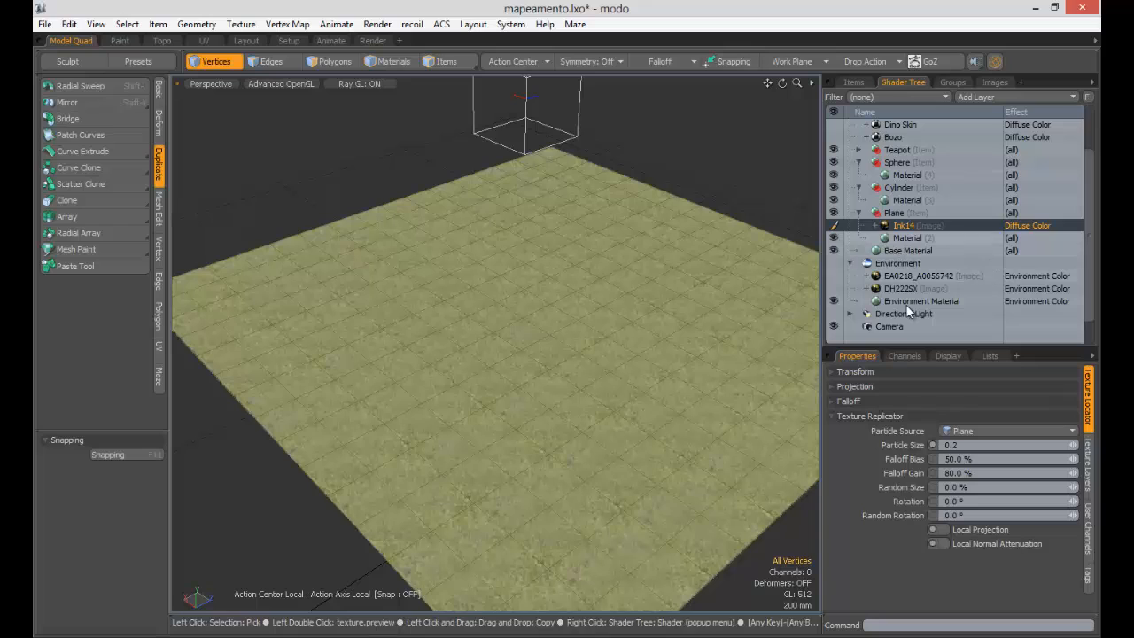
Set the Ink14 Texture Replicator's particle size to 0.1 and inspect the grass patches at the plane's vertices.
click(972, 445)
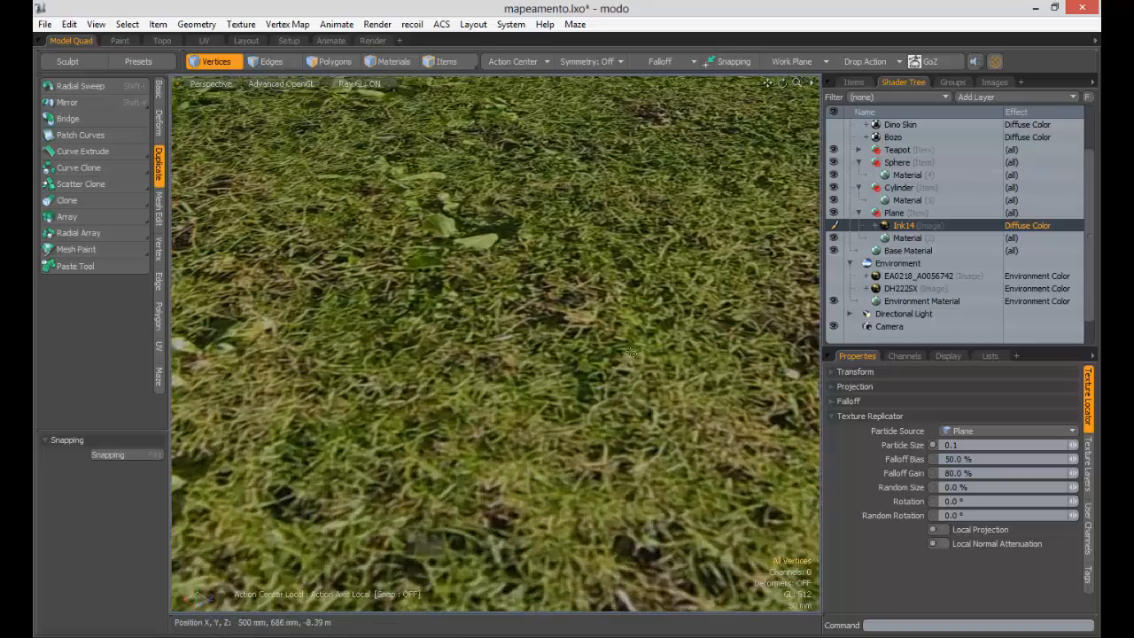
alt+drag(544, 336, 650, 332)
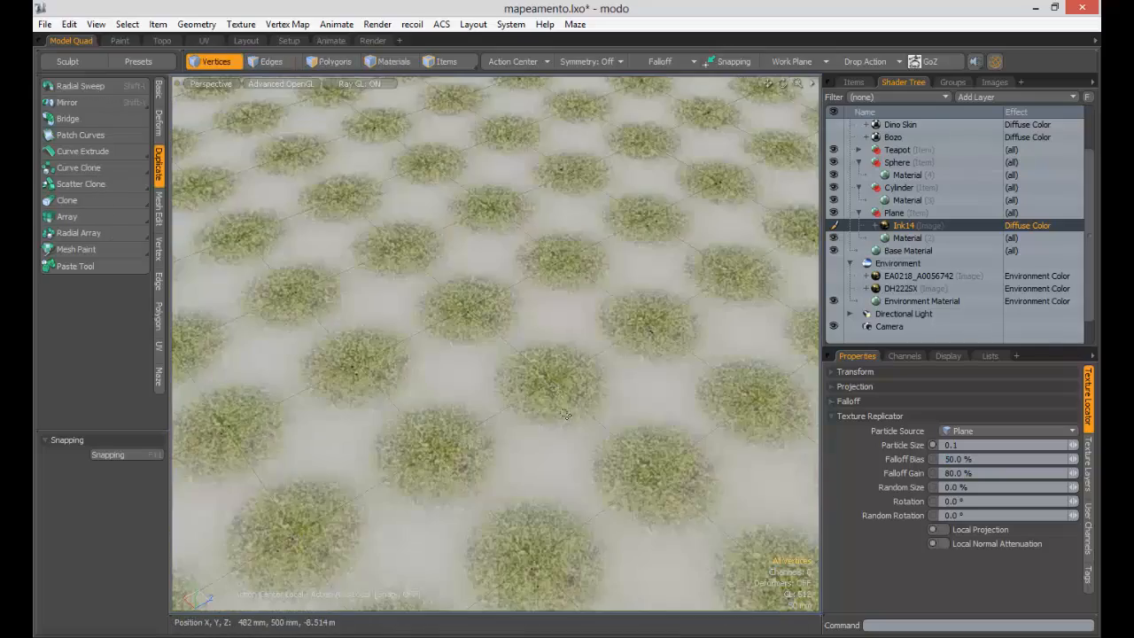
scroll(518, 341, down, 4)
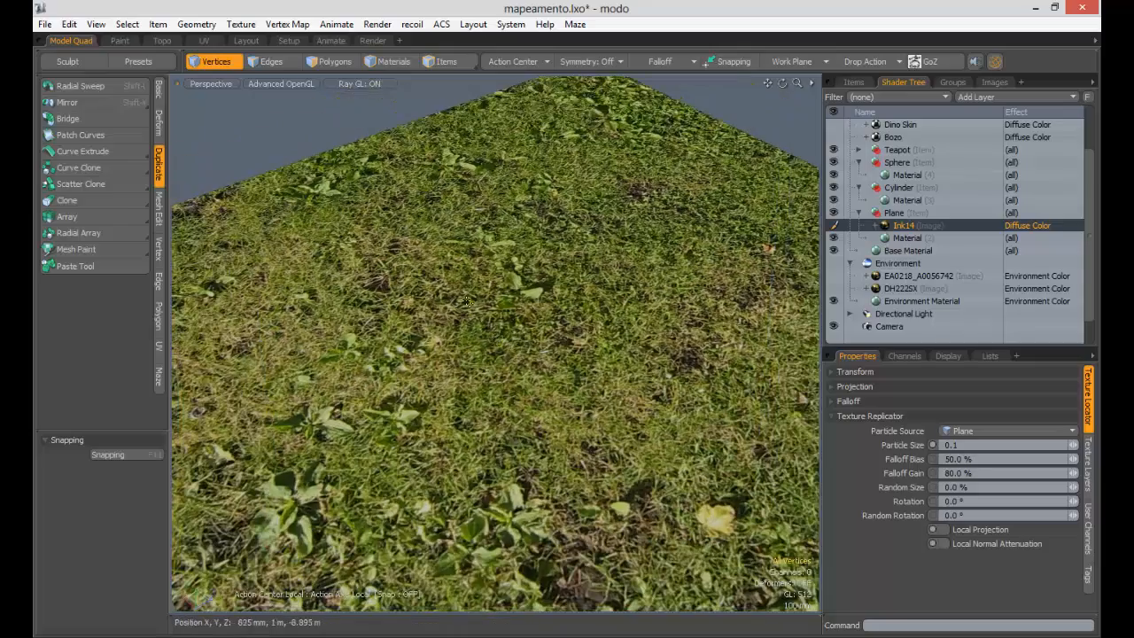
scroll(522, 328, up, 5)
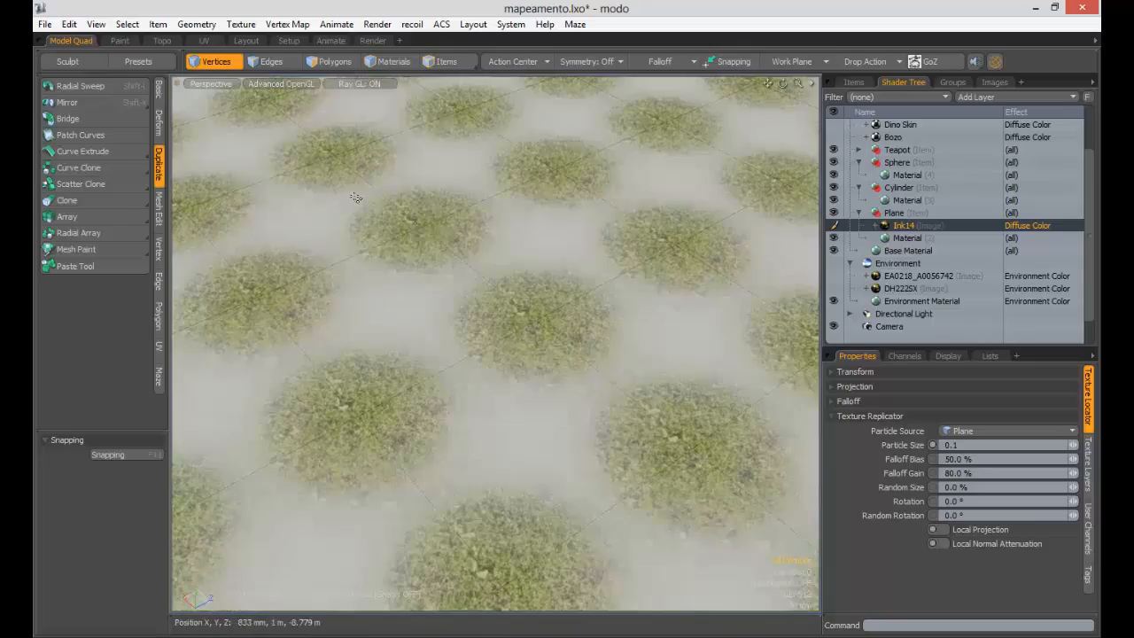
click(273, 62)
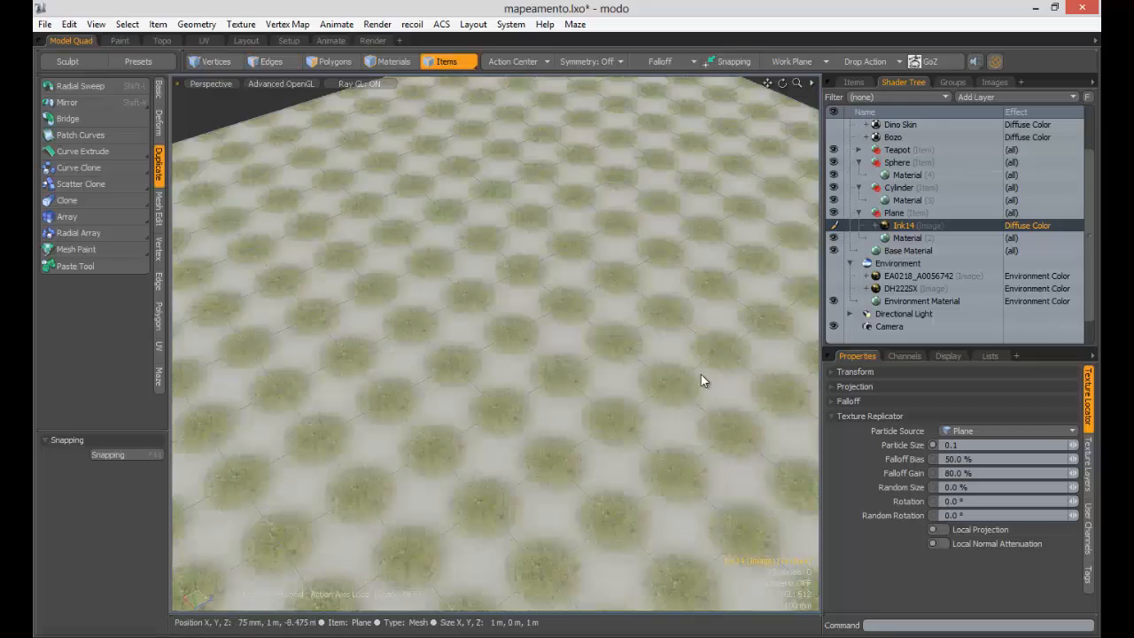
ctrl+alt+drag(679, 388, 490, 360)
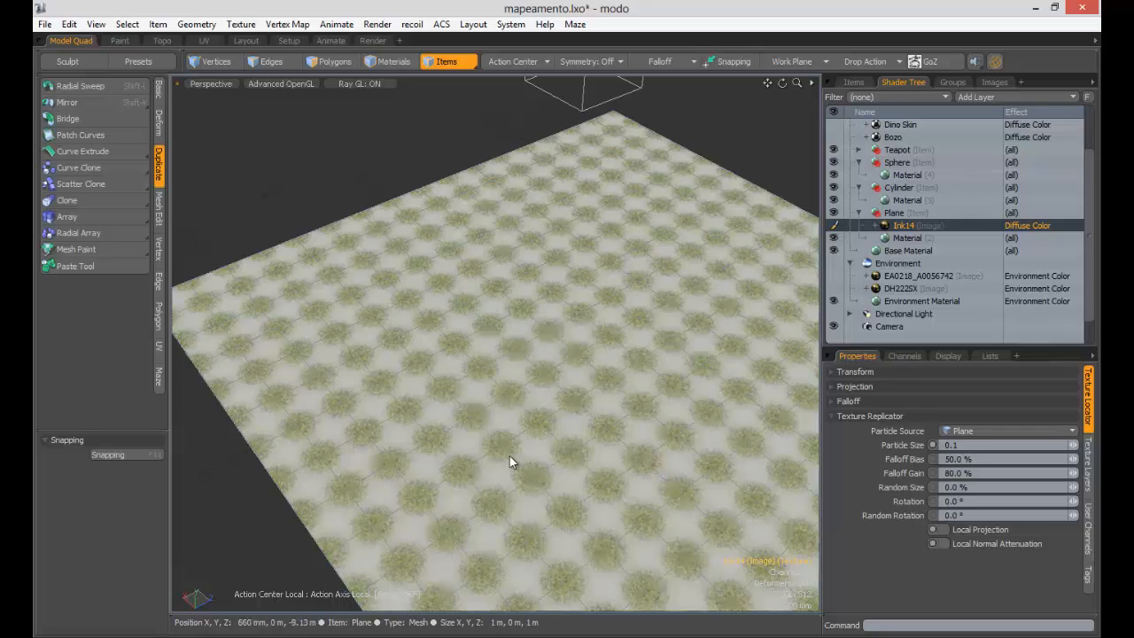
ctrl+alt+drag(456, 416, 467, 408)
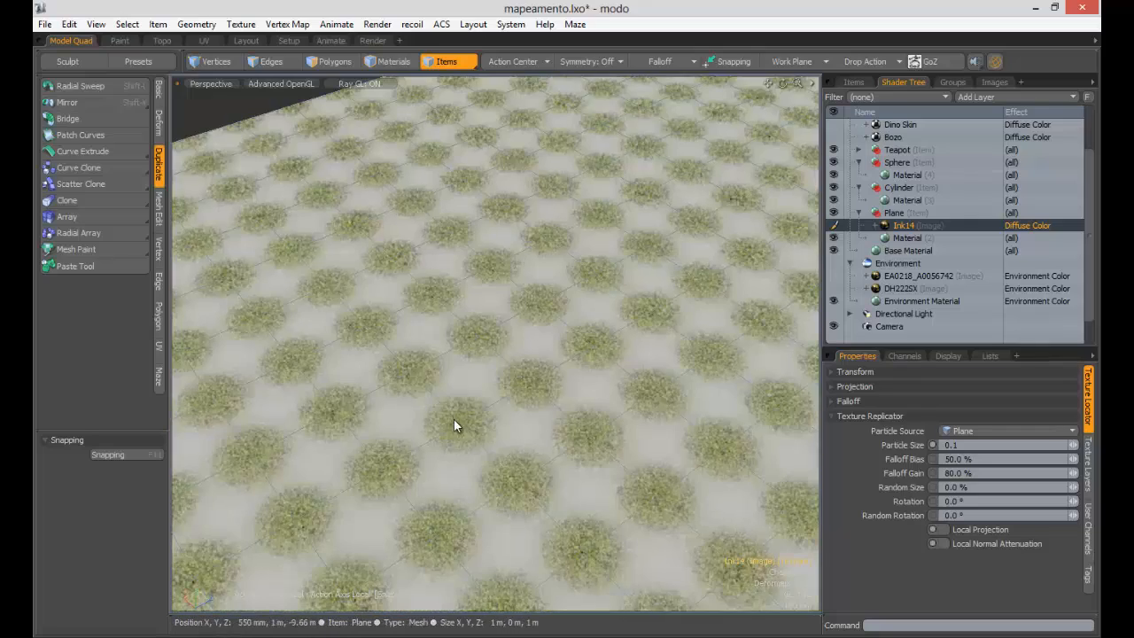
key(1)
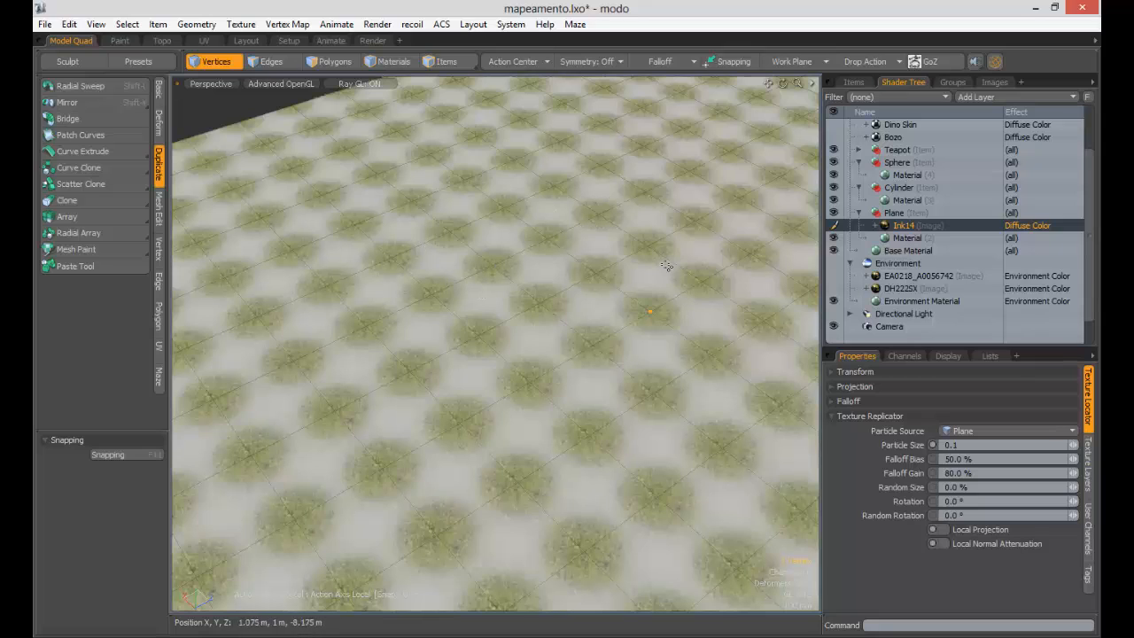
Add a Surface Particle Generator to the scene and set its source surface to the Plane.
click(854, 82)
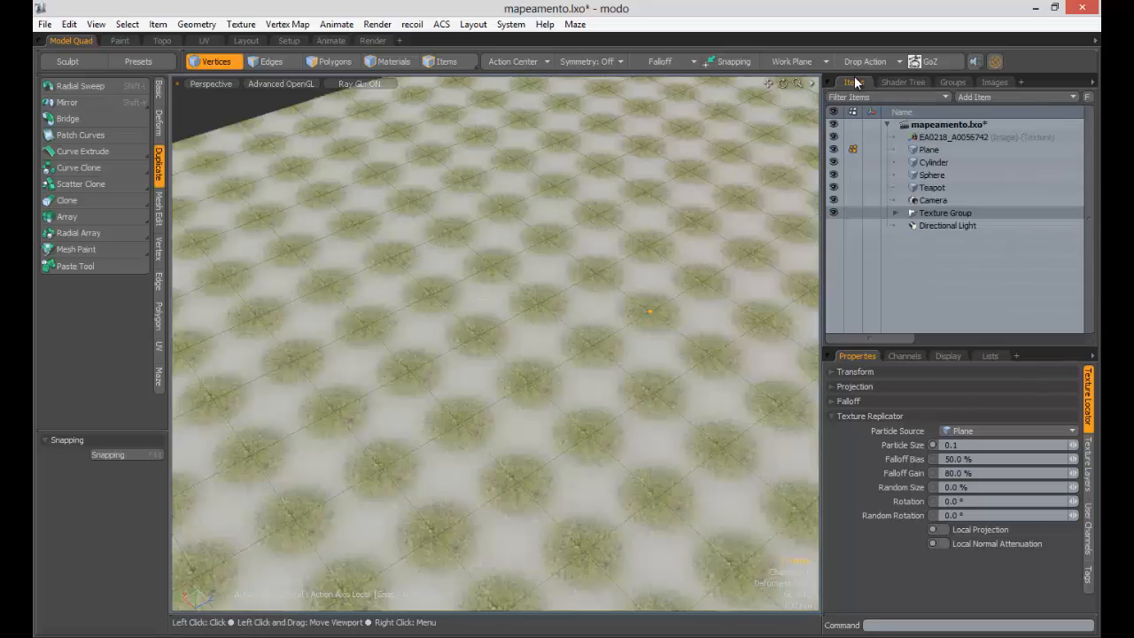
click(993, 97)
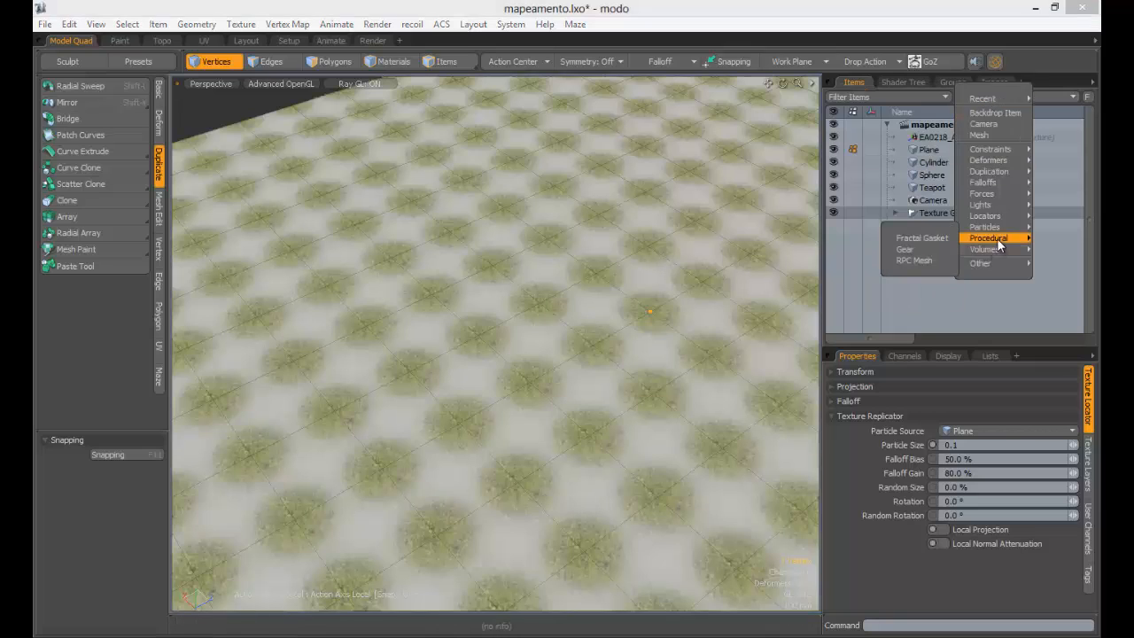
mouse_move(988, 228)
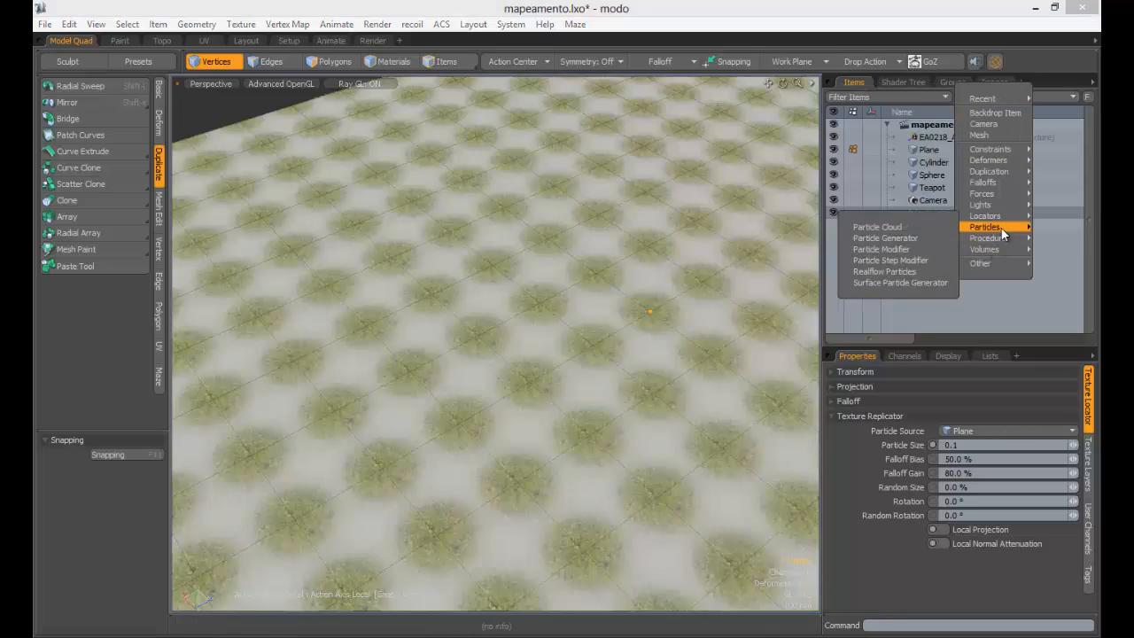
click(896, 282)
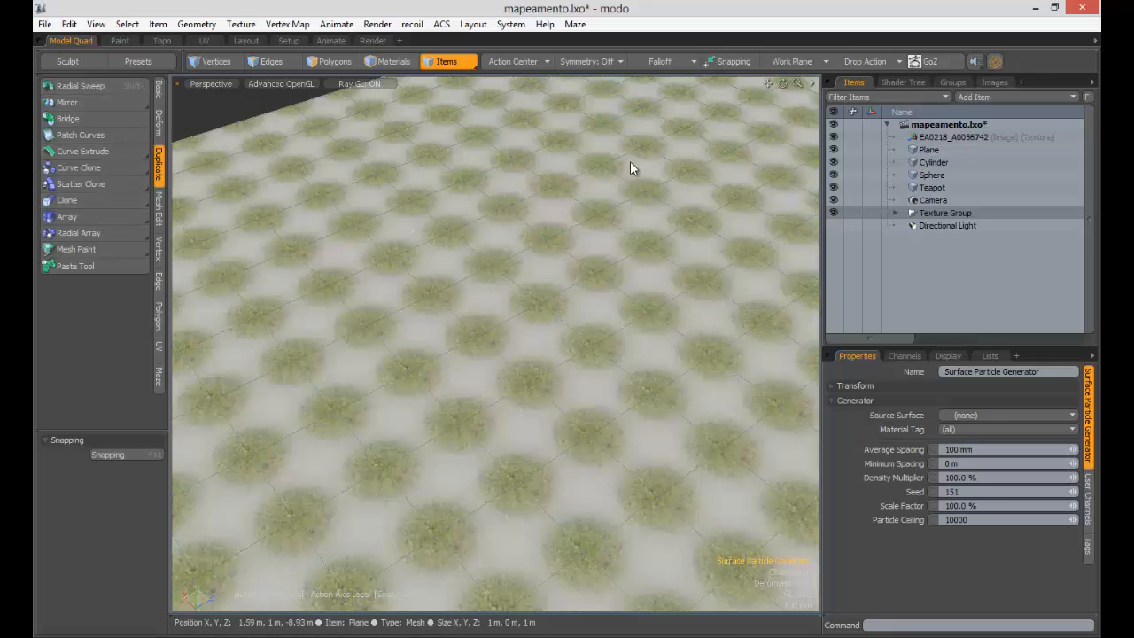
click(896, 212)
mouse_move(947, 224)
mouse_down()
mouse_move(962, 218)
mouse_move(953, 210)
mouse_up()
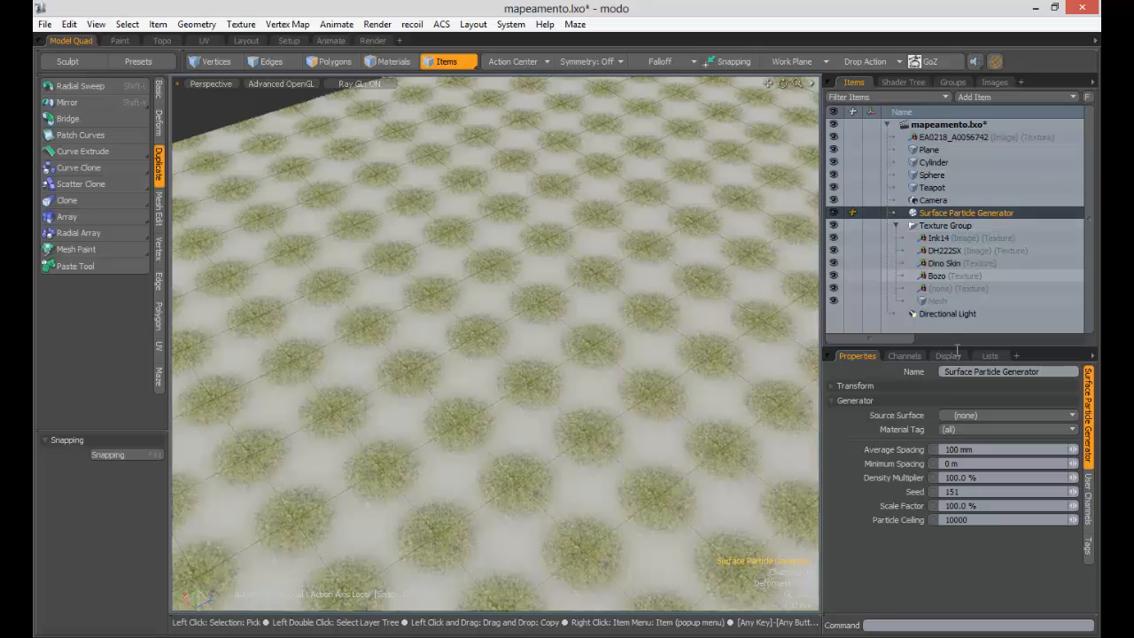
click(968, 415)
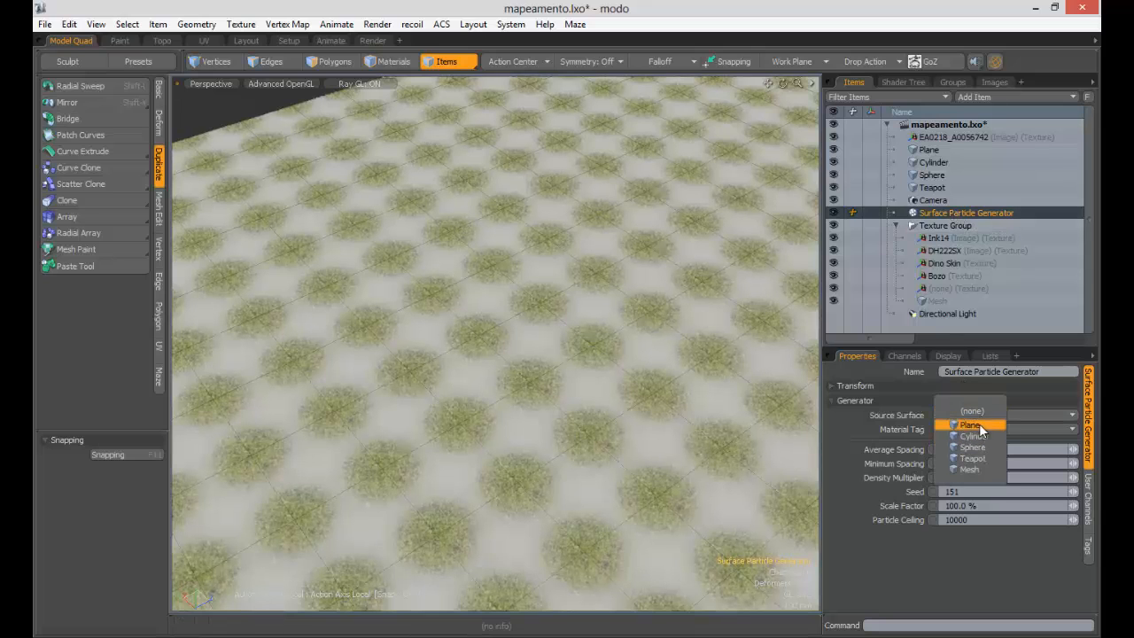
click(971, 425)
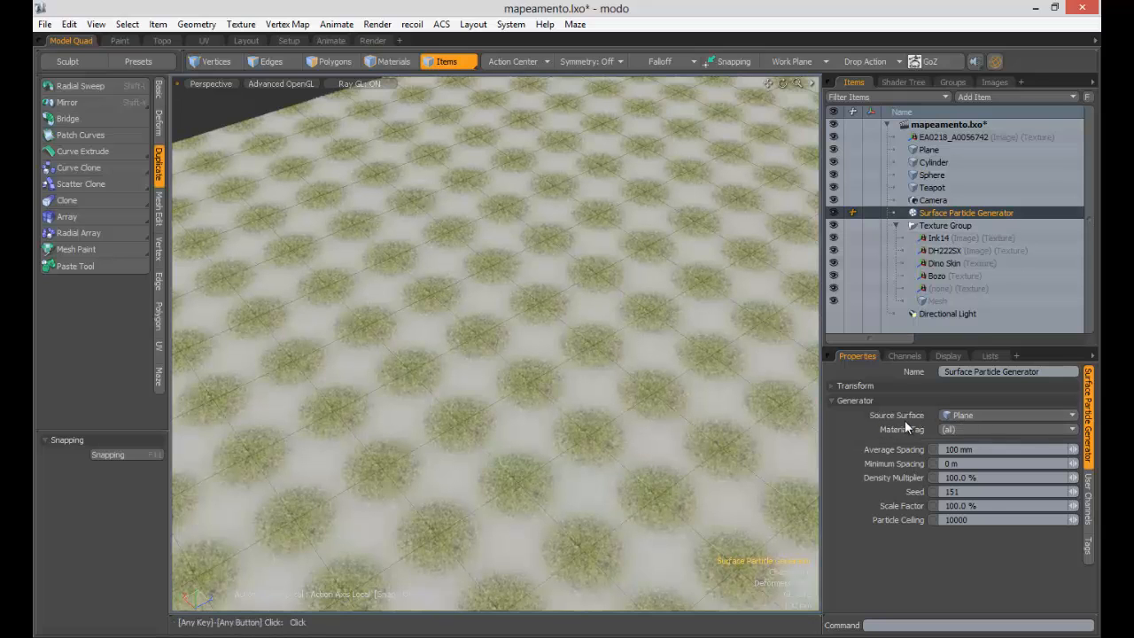
Set the particle source of the Ink14 texture's replicator to the Surface Particle Generator and inspect the scattered patches.
click(900, 82)
click(904, 225)
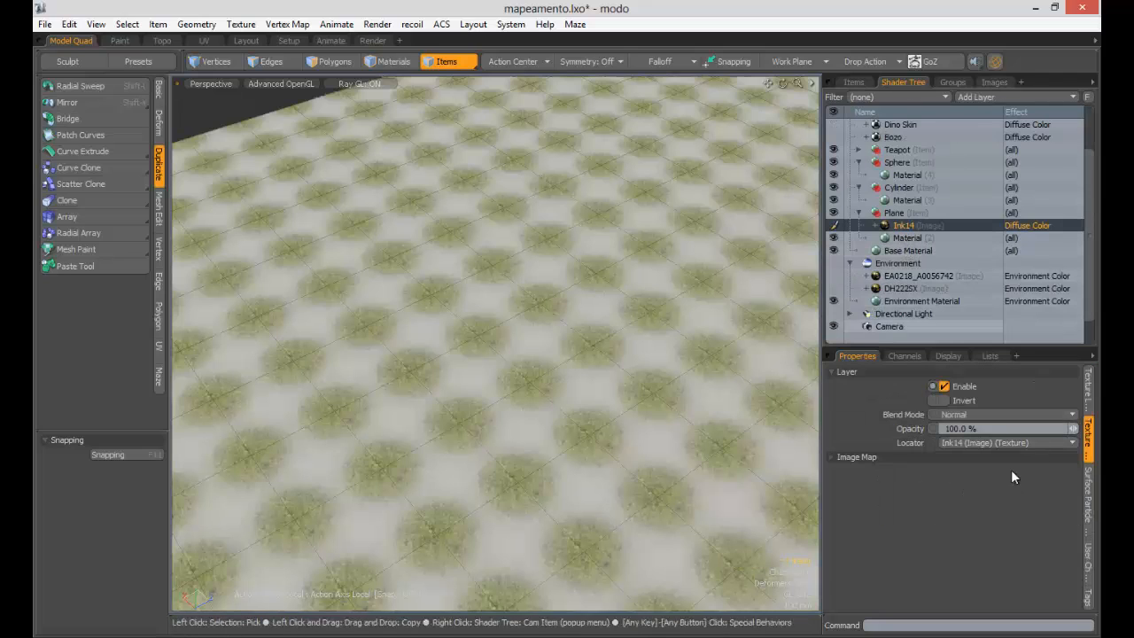
click(1088, 390)
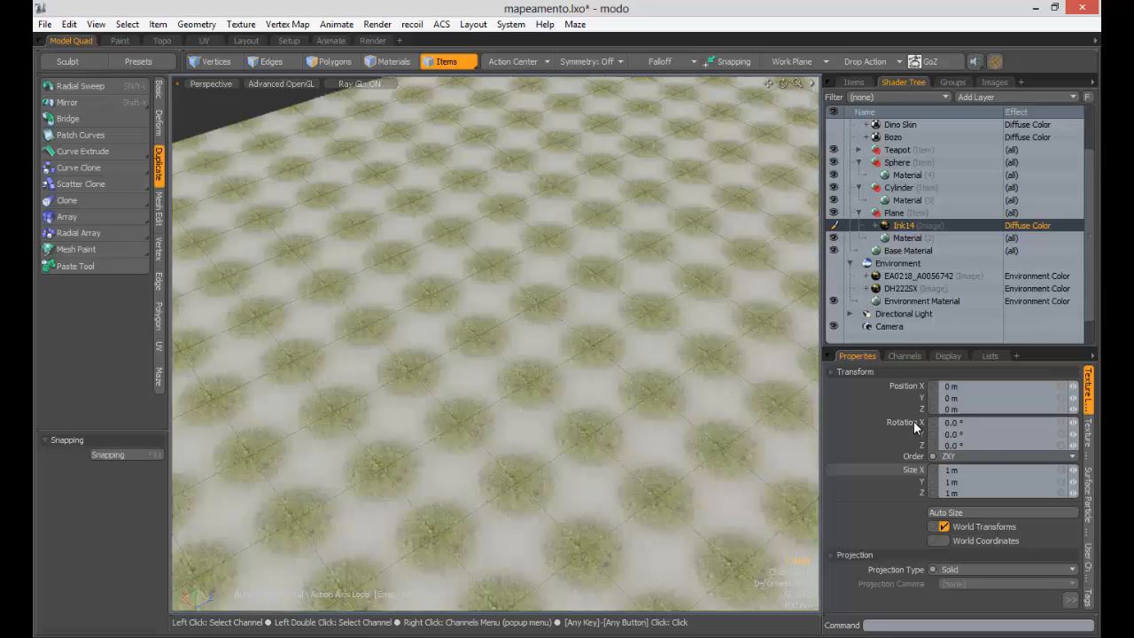
click(876, 373)
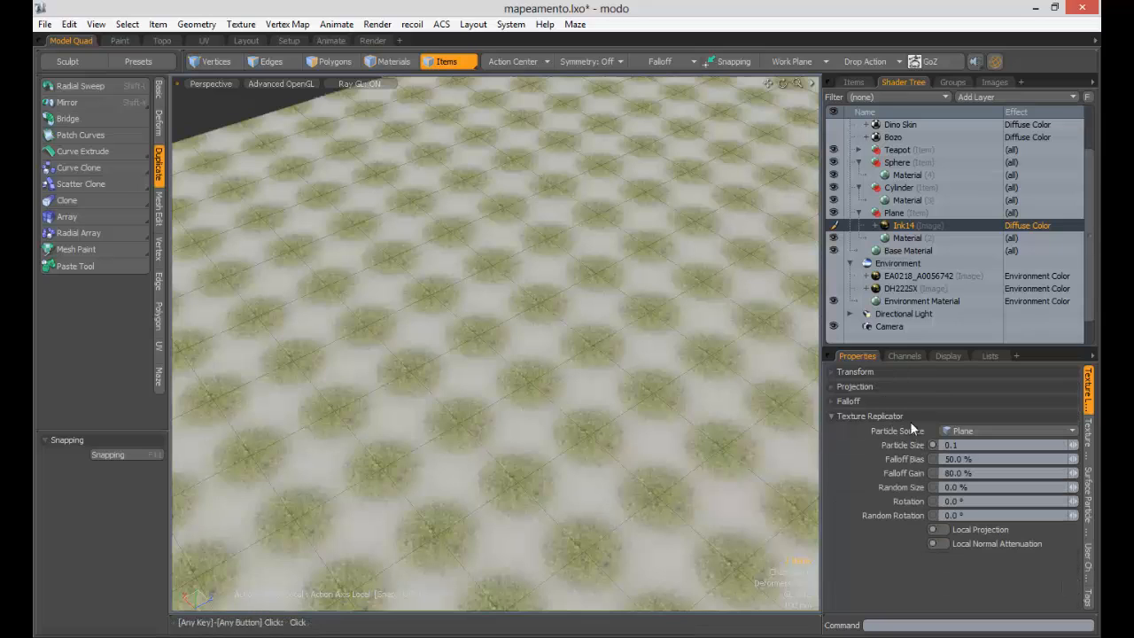
click(957, 428)
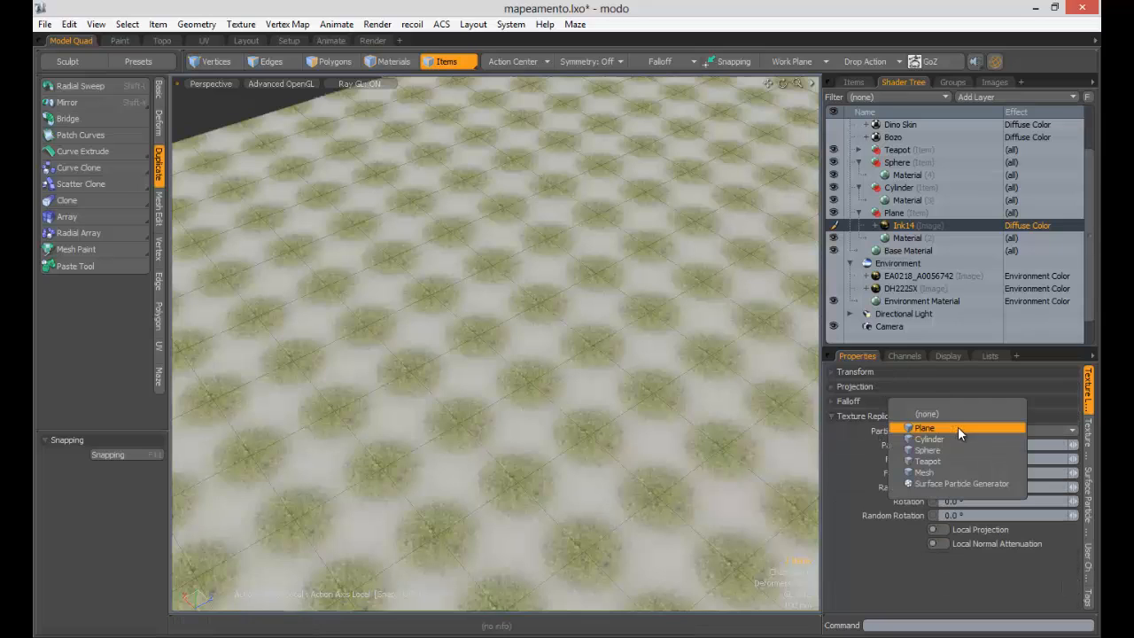
click(955, 484)
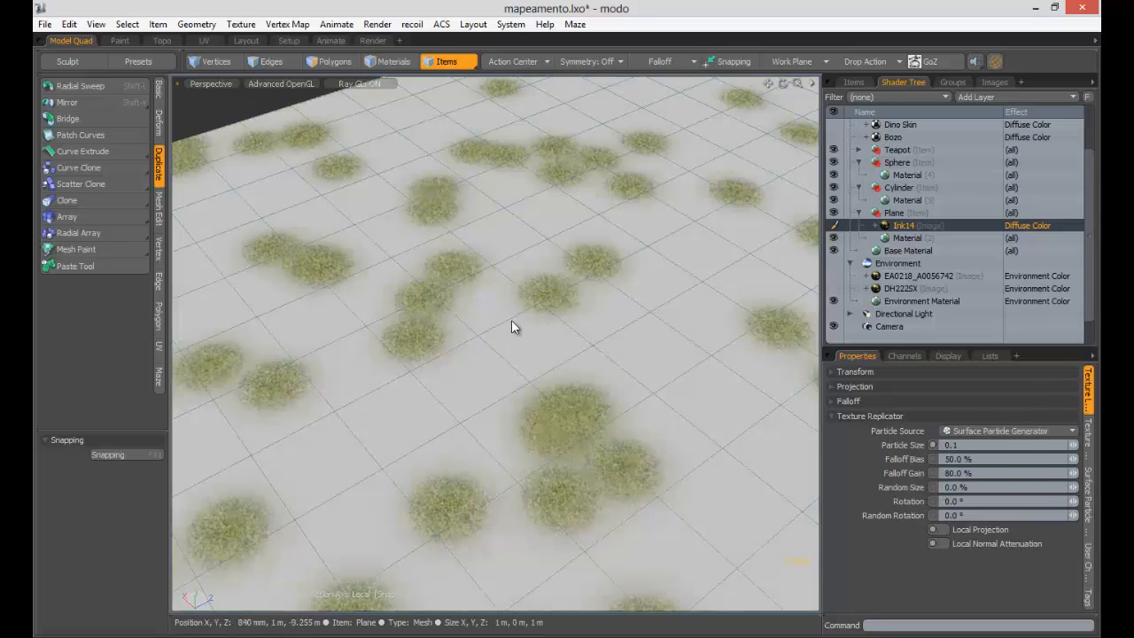
ctrl+alt+drag(511, 320, 434, 326)
alt+drag(620, 327, 540, 328)
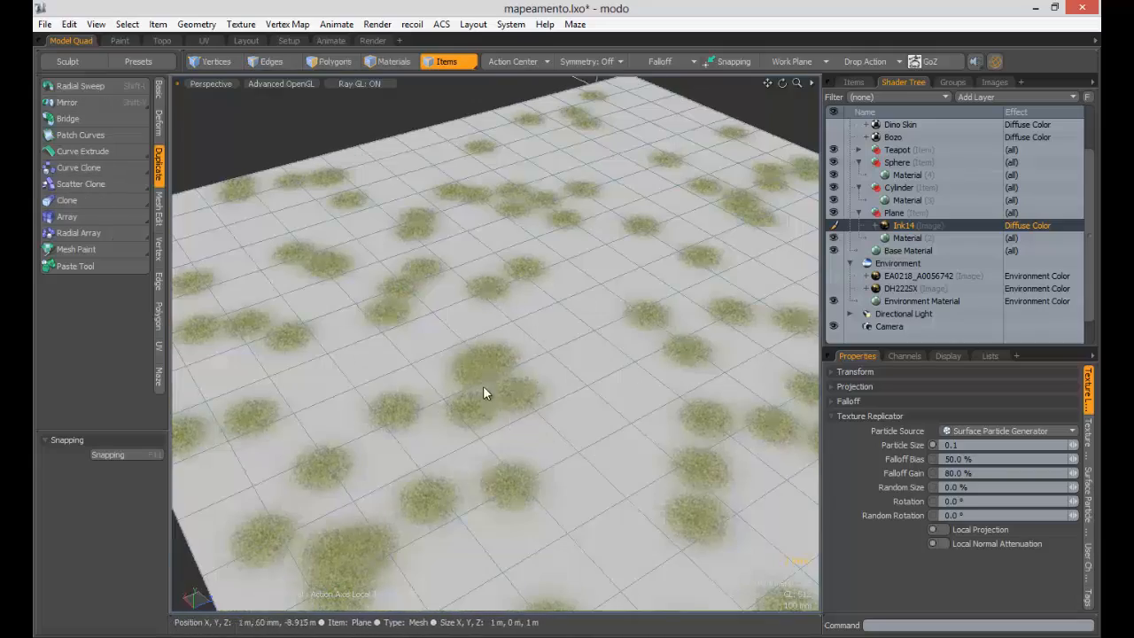
alt+drag(483, 393, 441, 329)
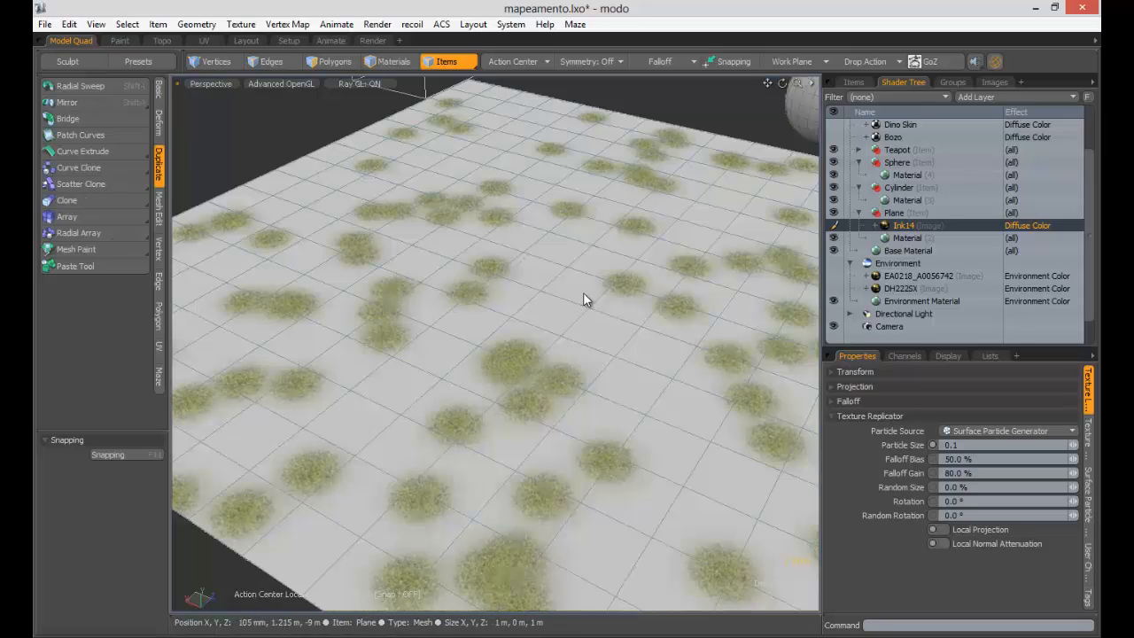
Try particle sizes of 1.0 and 0.3 for the Ink14 Texture Replicator.
click(966, 446)
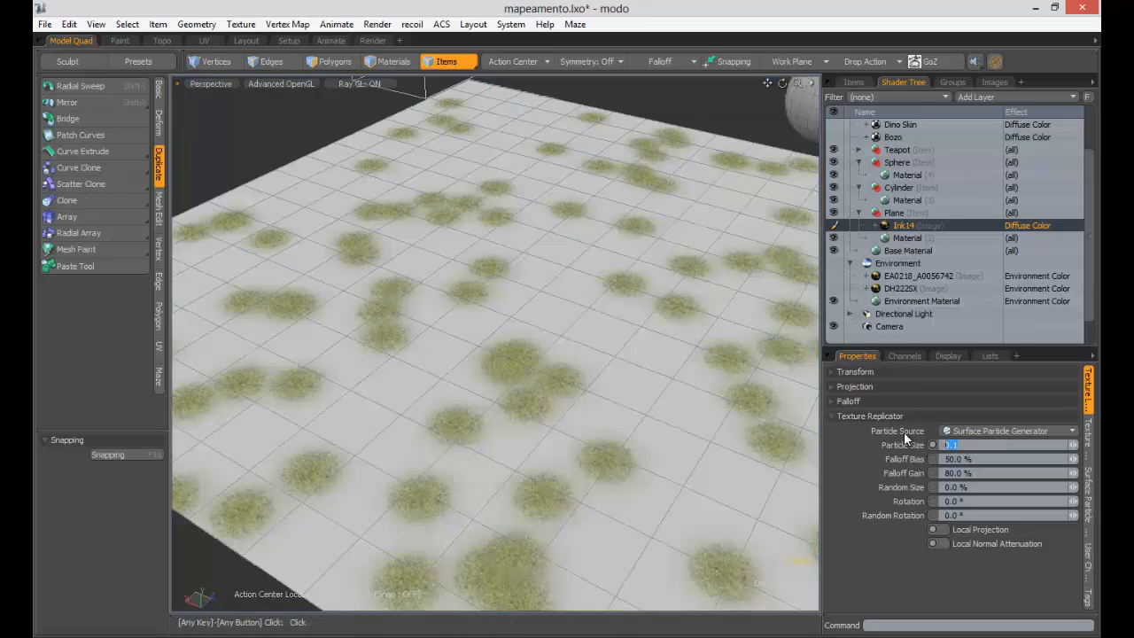
text(1)
key(Tab)
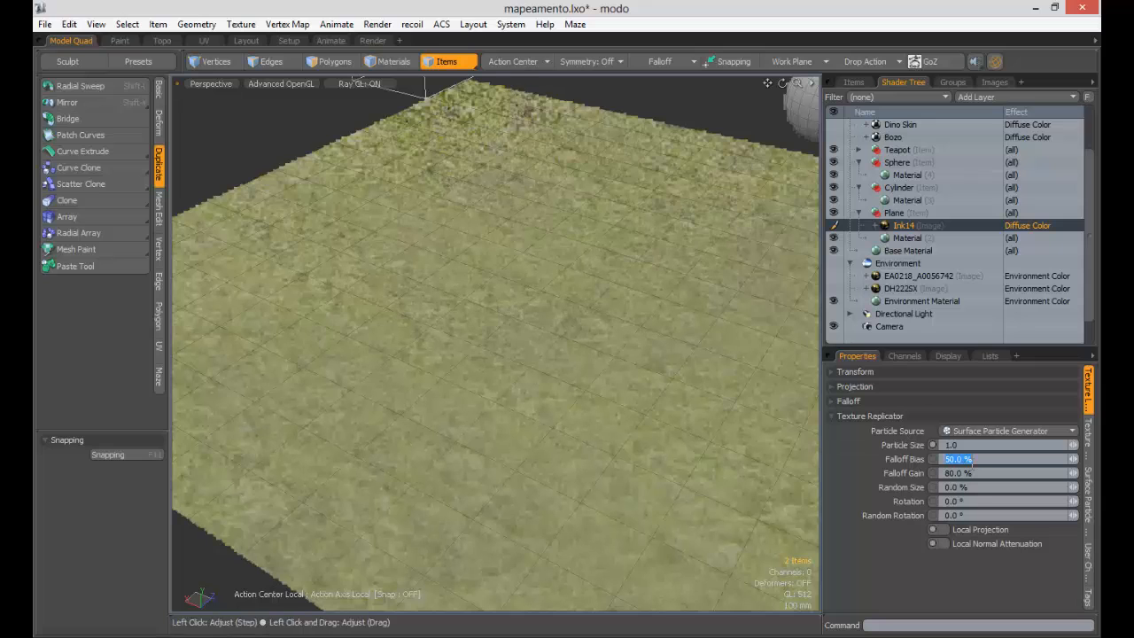
drag(965, 446, 900, 446)
text(0.3)
key(Tab)
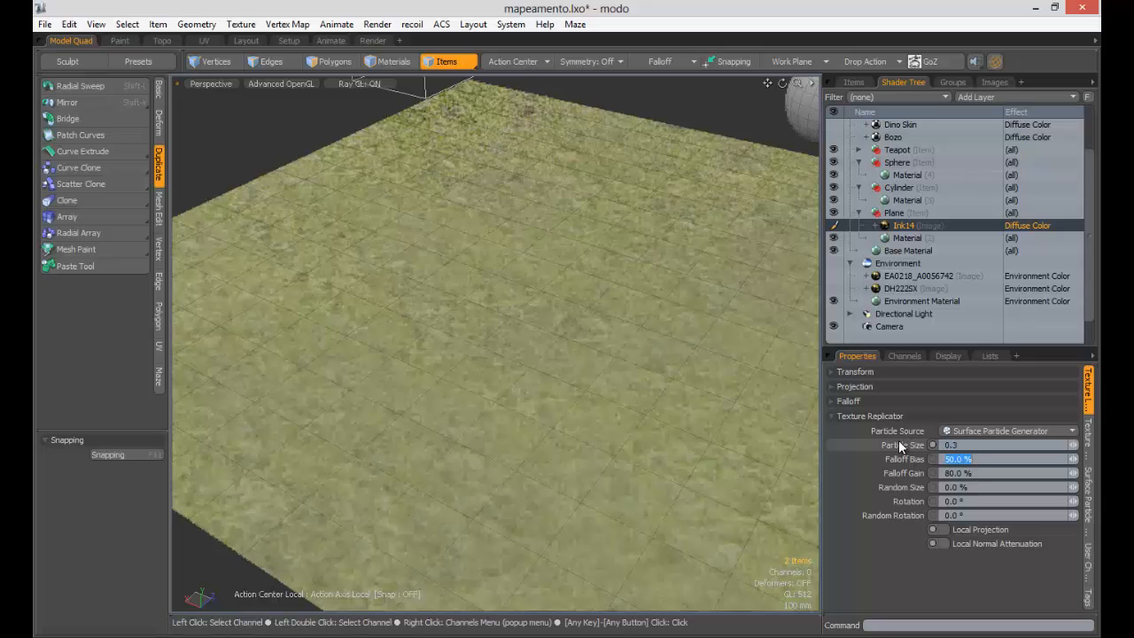
Set the Ink14 Texture Replicator's particle size to 0.2 and check the grass coverage on the plane.
drag(963, 444, 881, 435)
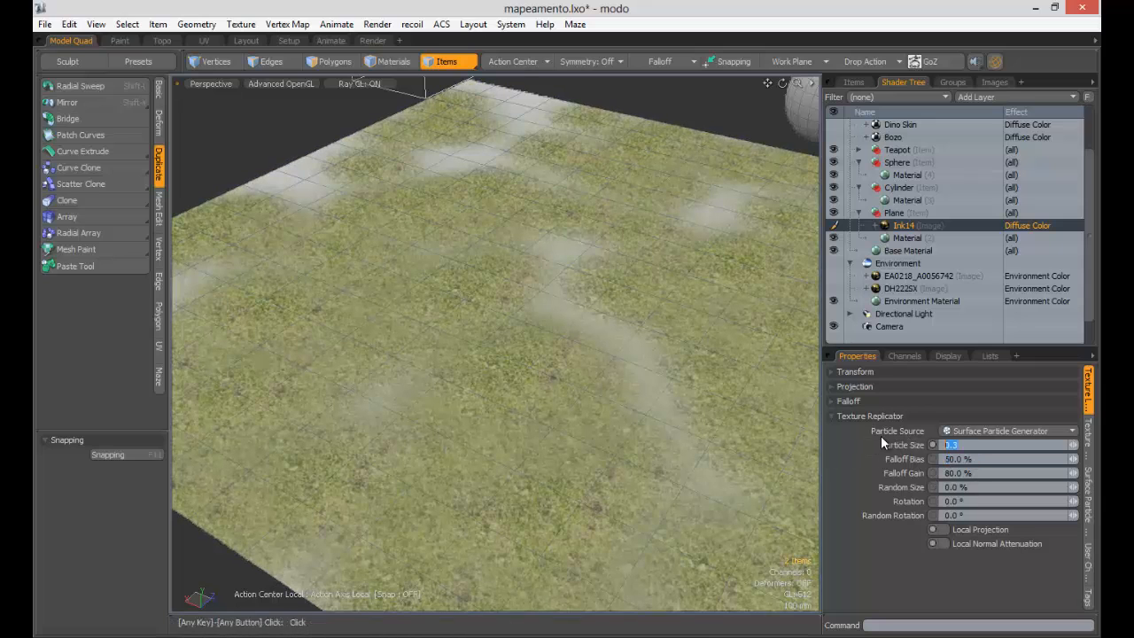
text(0.2)
key(Tab)
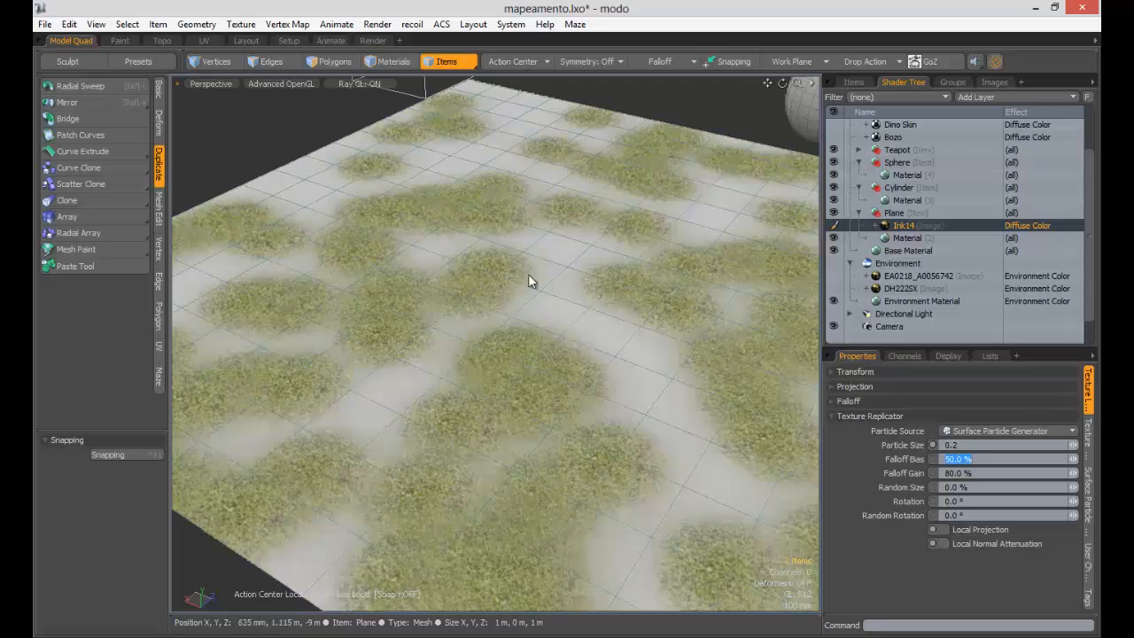
ctrl+alt+drag(688, 337, 633, 341)
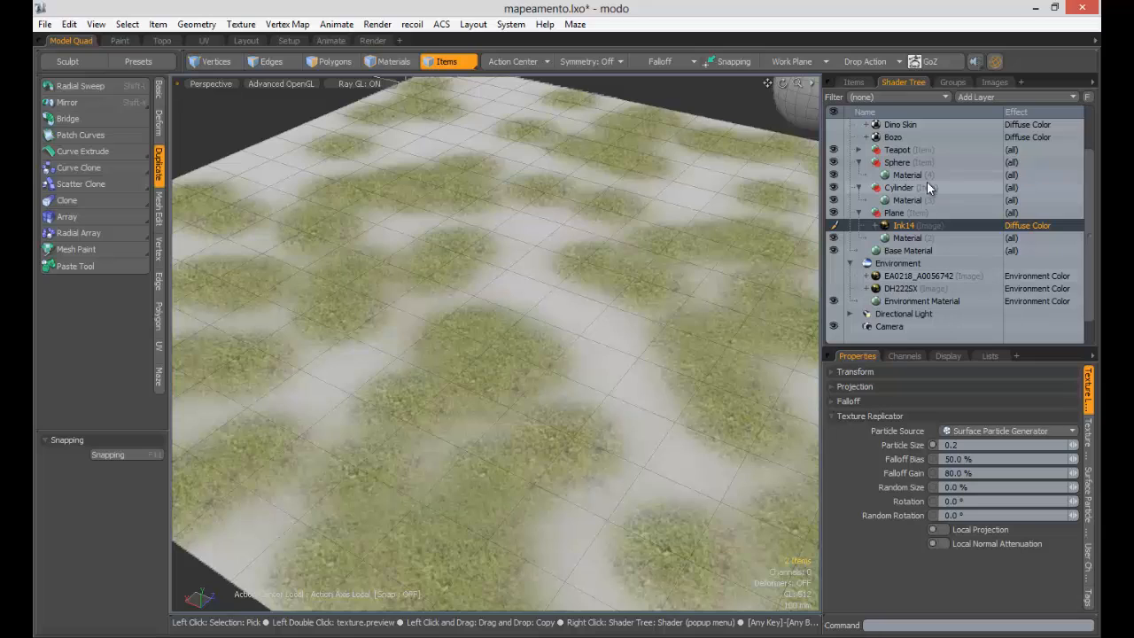
Add the existing ground clip arch41_004_ground_diffuse as an image map layer above Ink14 in the Plane's shader group.
click(992, 98)
mouse_move(993, 167)
mouse_move(993, 140)
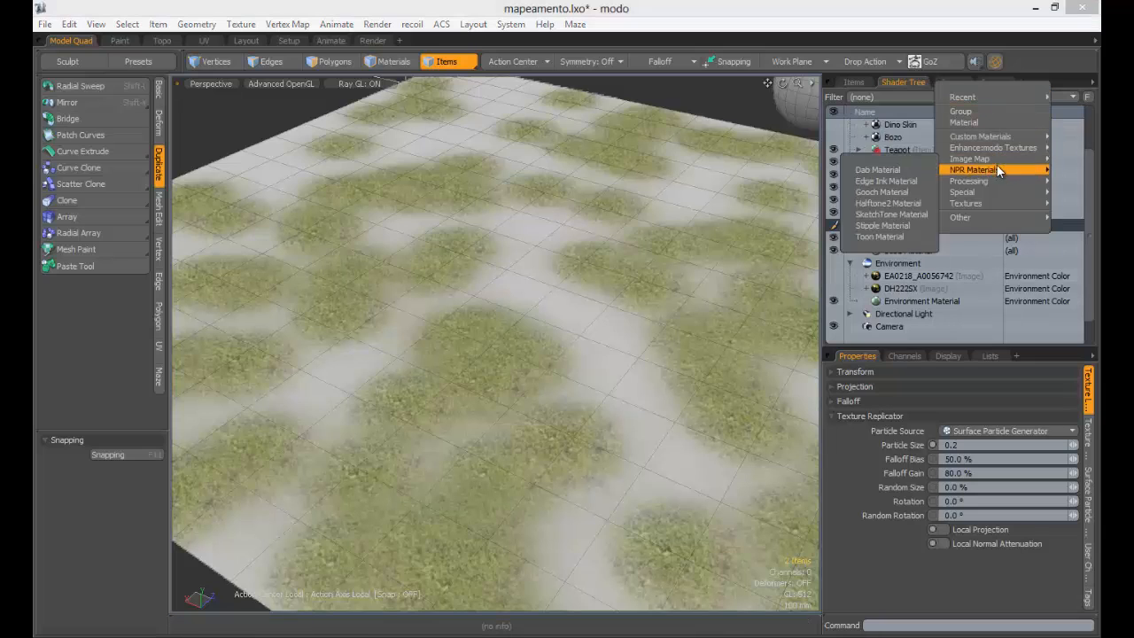
click(883, 205)
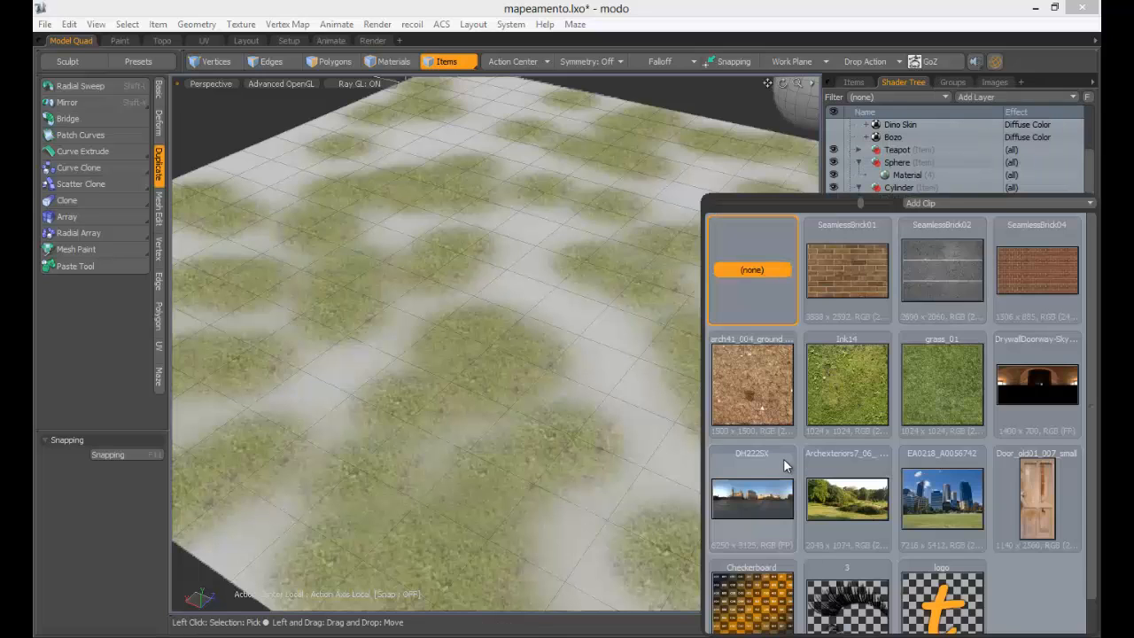
click(750, 419)
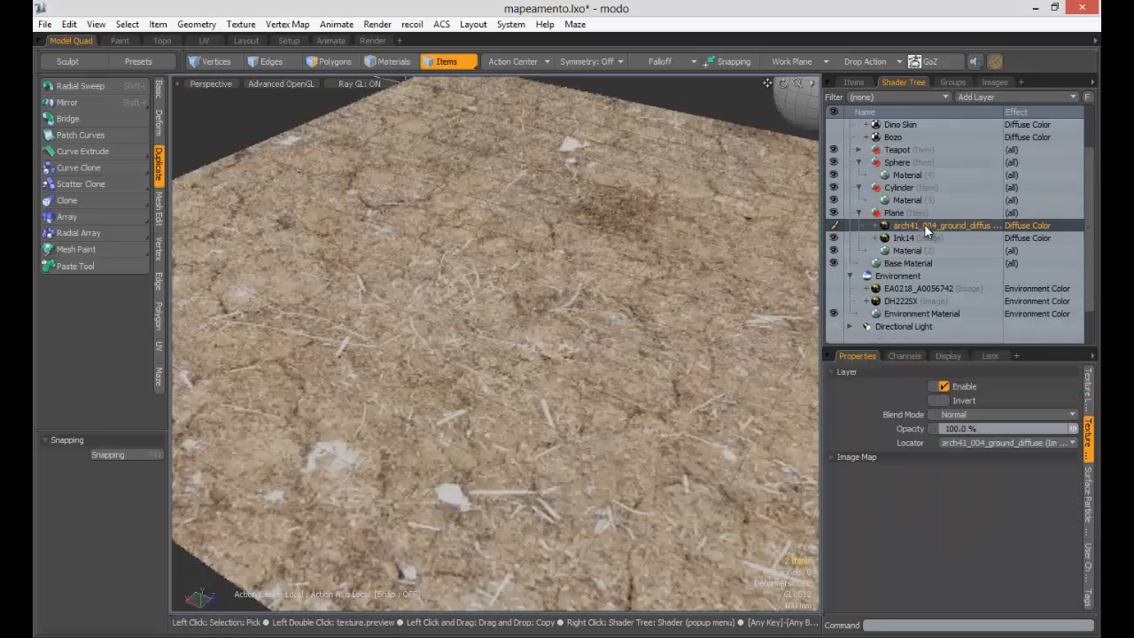
Set the projection of the arch41_004_ground_diffuse texture to Planar along the Y axis.
click(1088, 383)
click(966, 569)
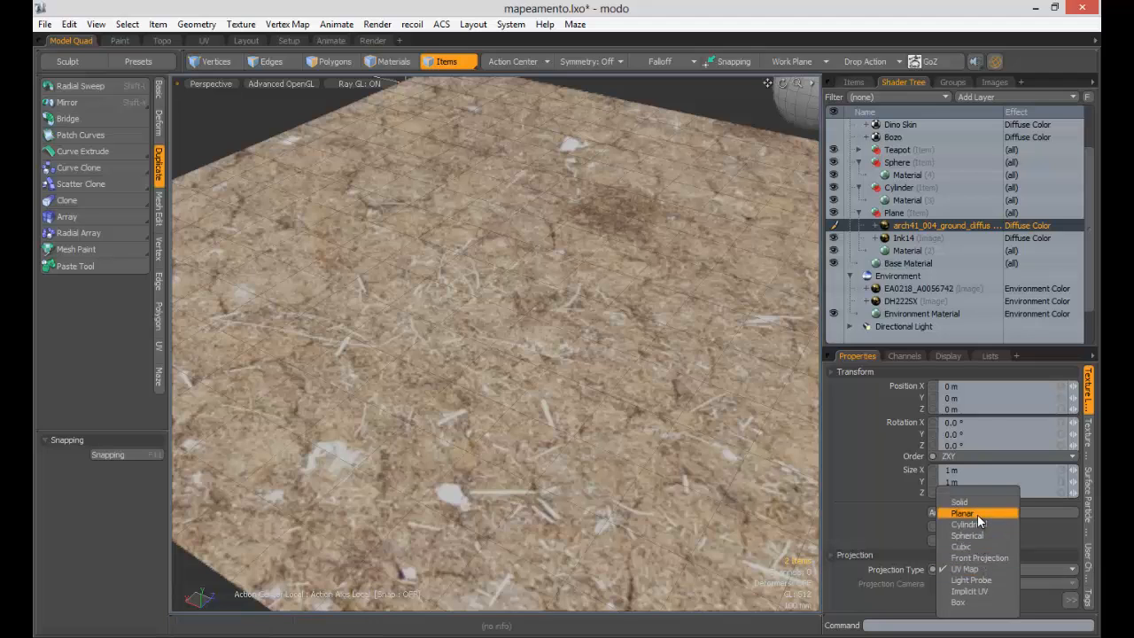
click(963, 513)
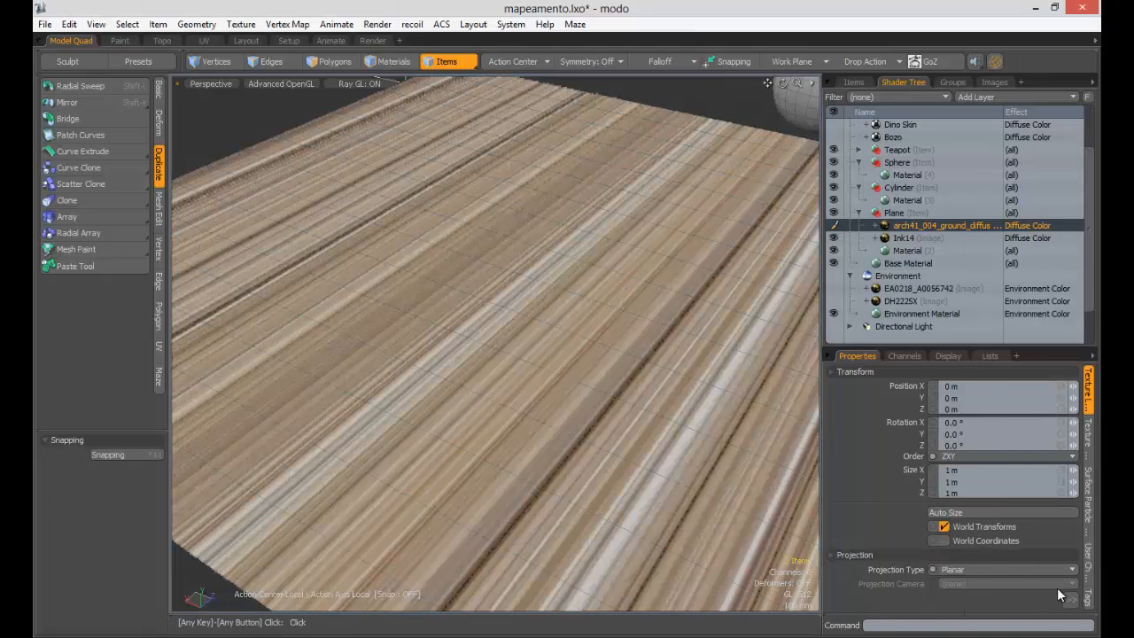
click(1071, 600)
click(1009, 333)
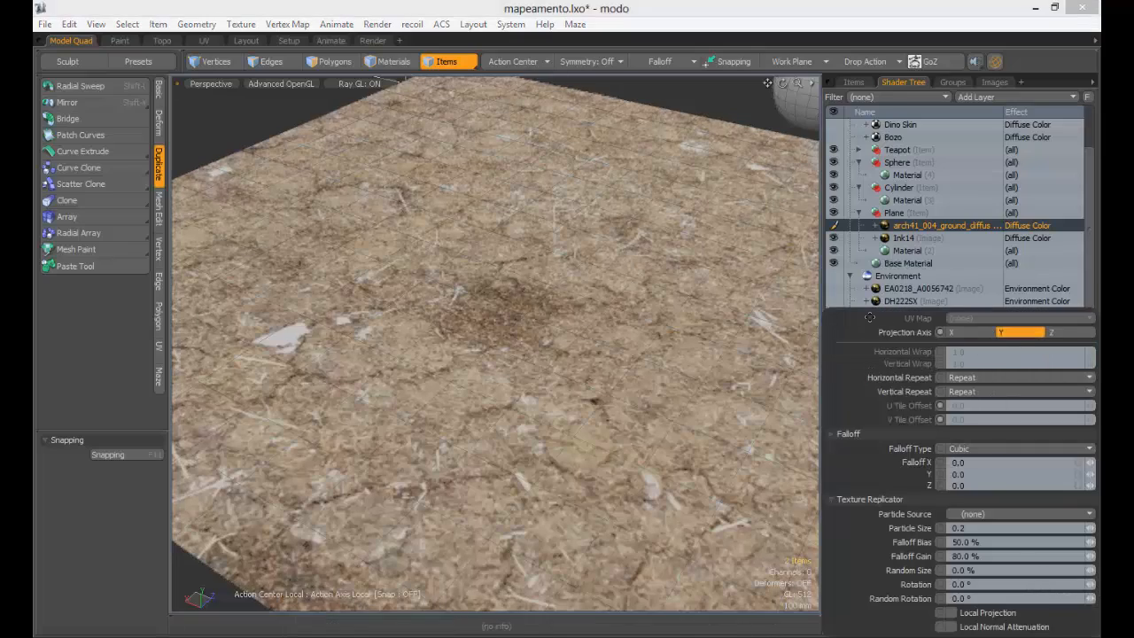
Move the Ink14 layer above arch41_004_ground_diffuse in the Plane's shader group and inspect the grass and ground blend.
scroll(639, 343, down, 3)
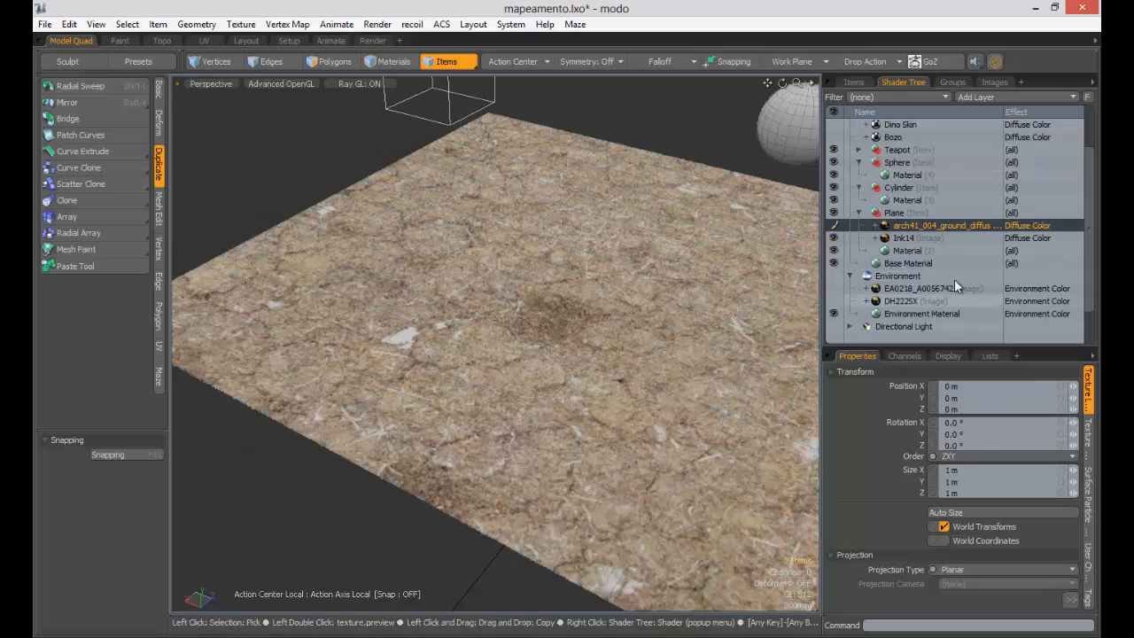
click(921, 239)
drag(926, 239, 926, 226)
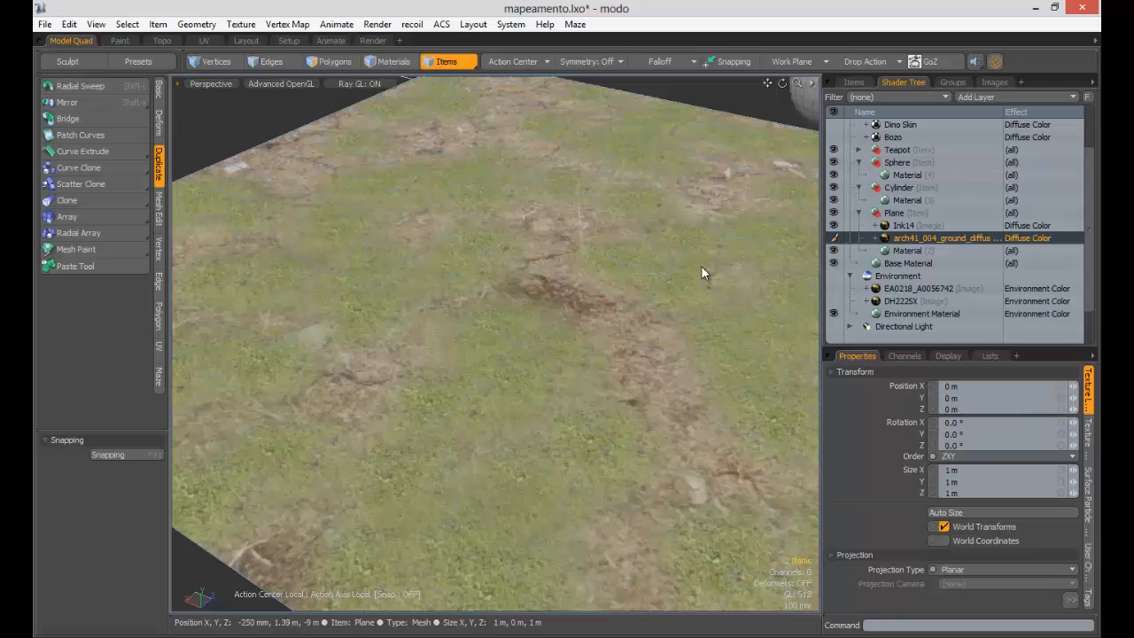
ctrl+alt+drag(695, 384, 666, 381)
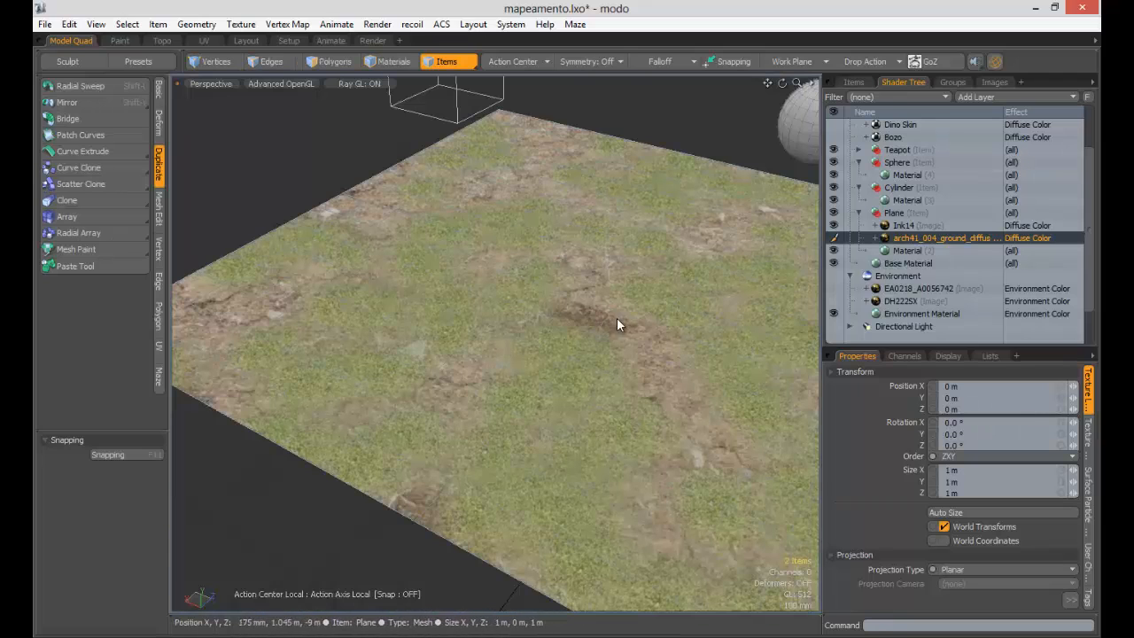
ctrl+alt+drag(617, 324, 671, 313)
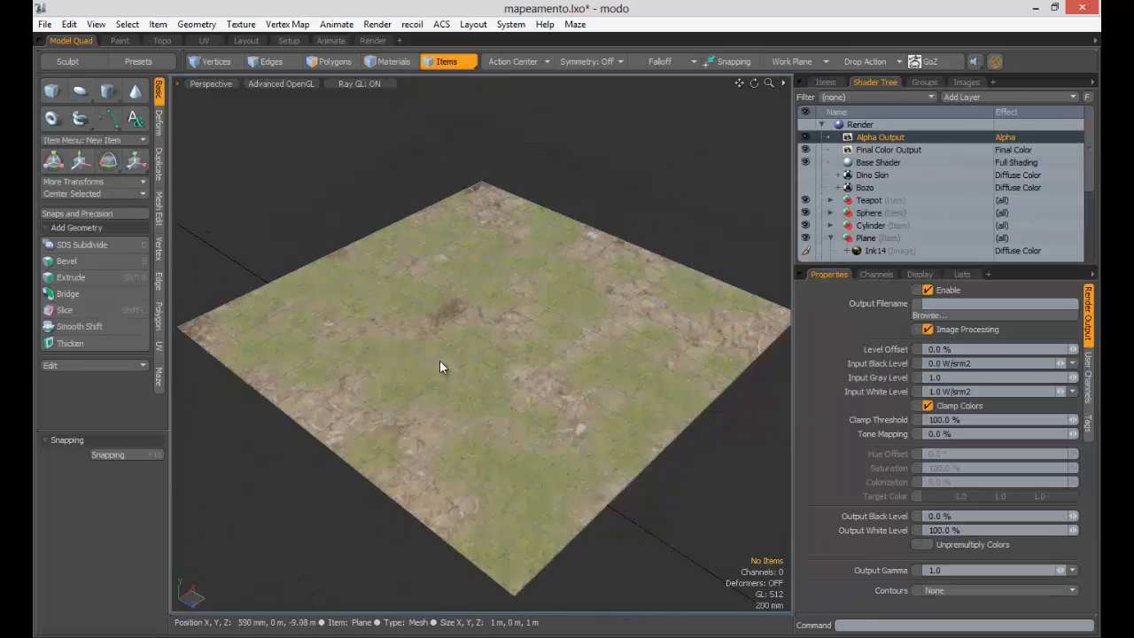
Compare the plane's shading with Ray GL off and on, and review the Final Color Output properties.
click(359, 84)
click(359, 85)
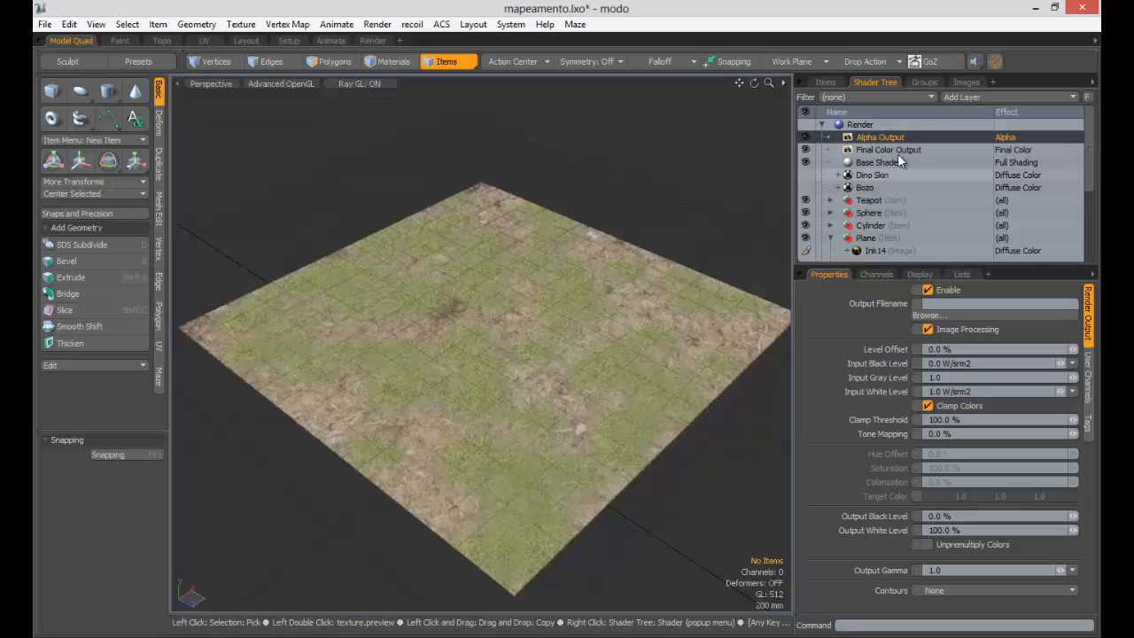
click(360, 84)
click(505, 268)
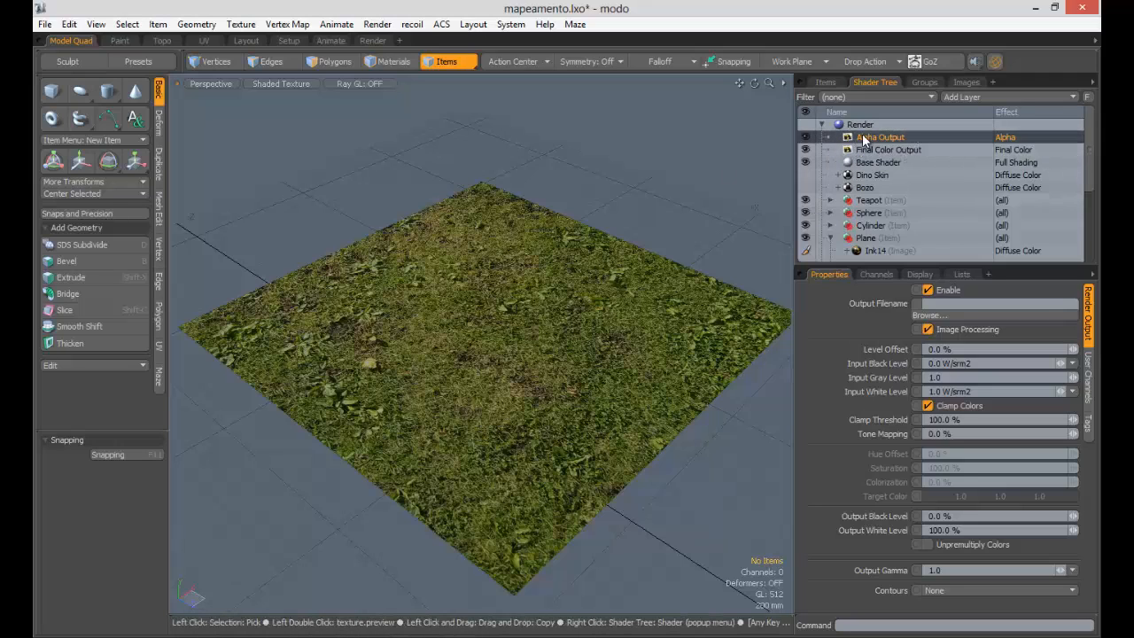
click(891, 151)
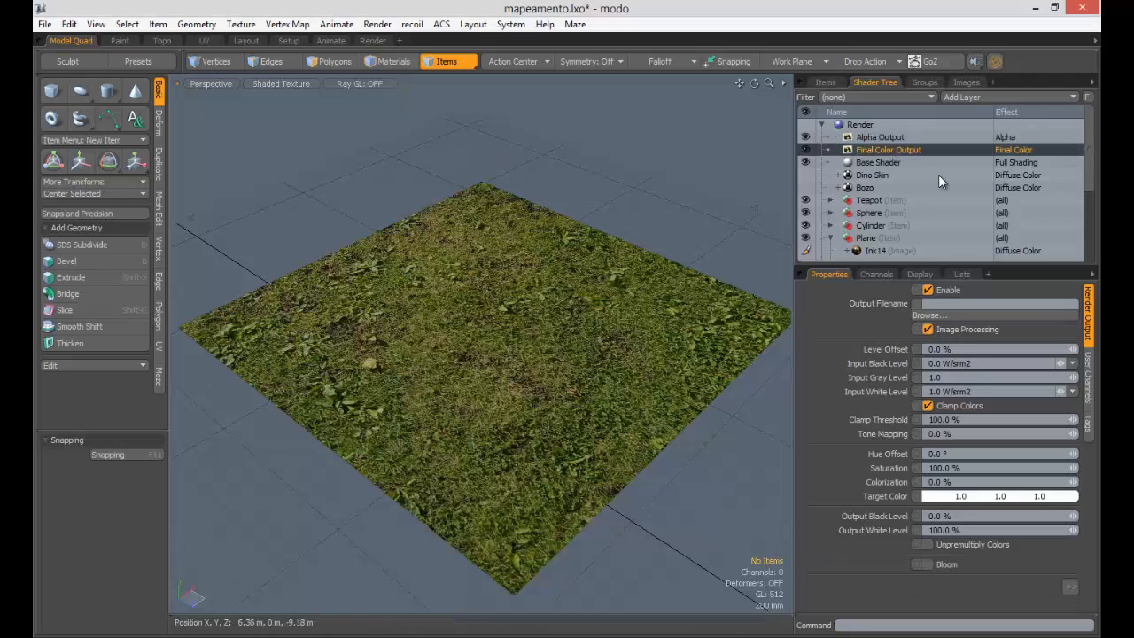
drag(1091, 178, 1092, 171)
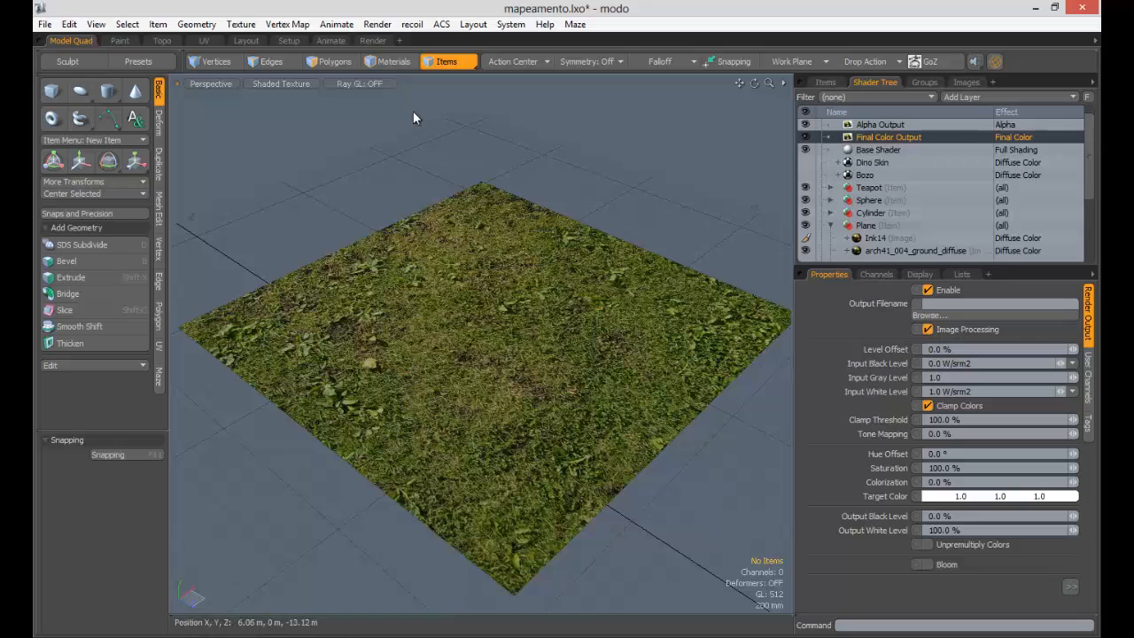
scroll(953, 213, down, 1)
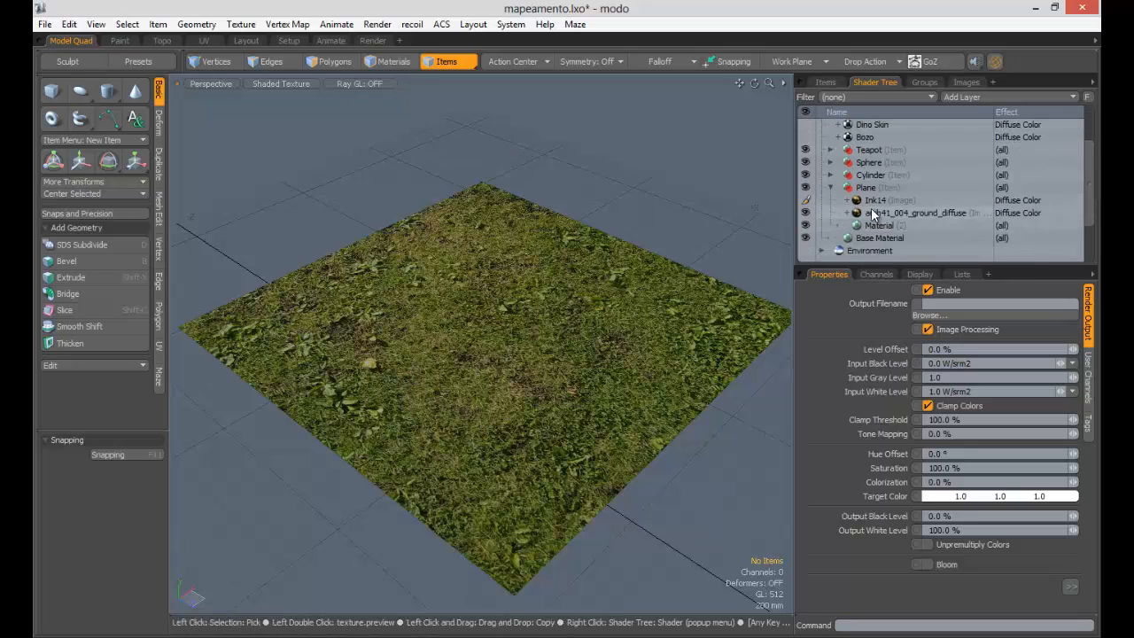
click(373, 83)
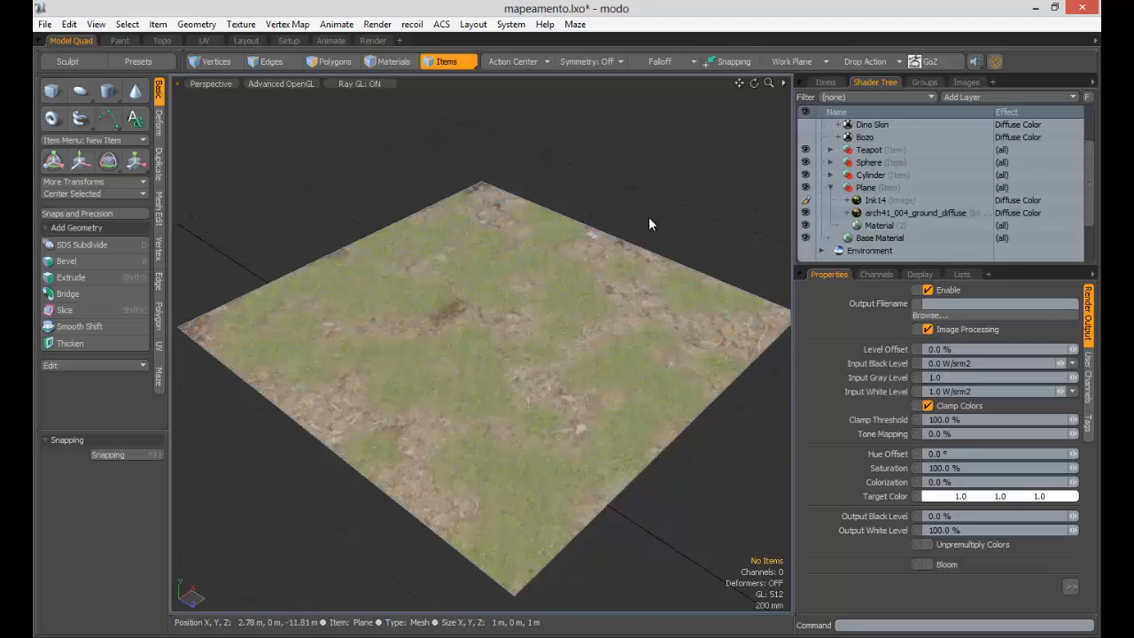
Set the gamma of the Ink14 image map to 0.4546.
click(876, 201)
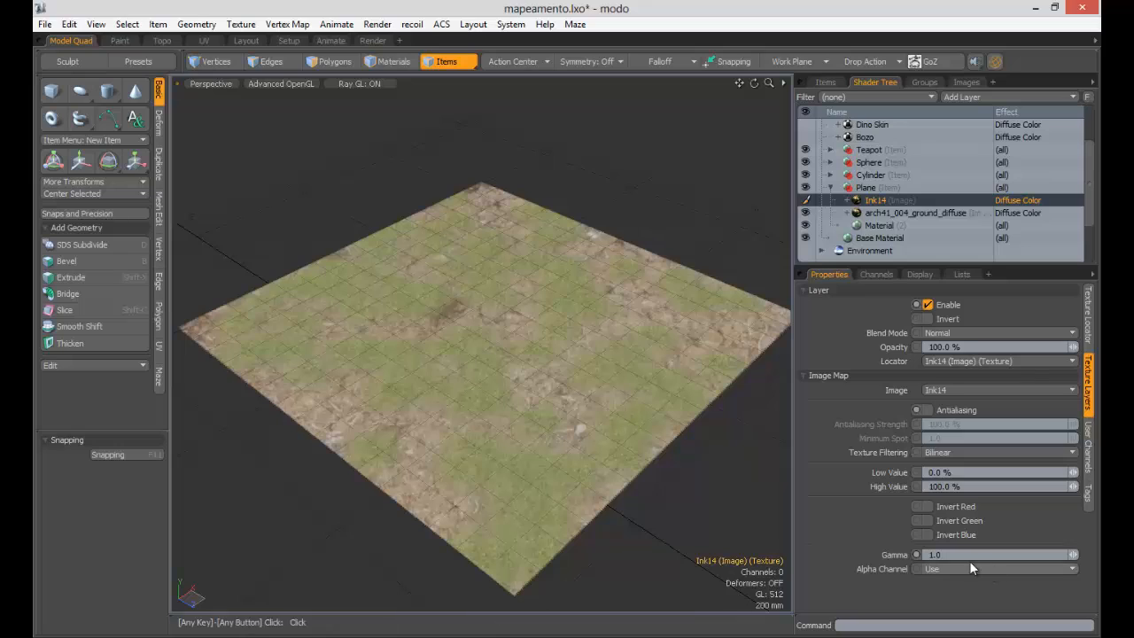
click(937, 555)
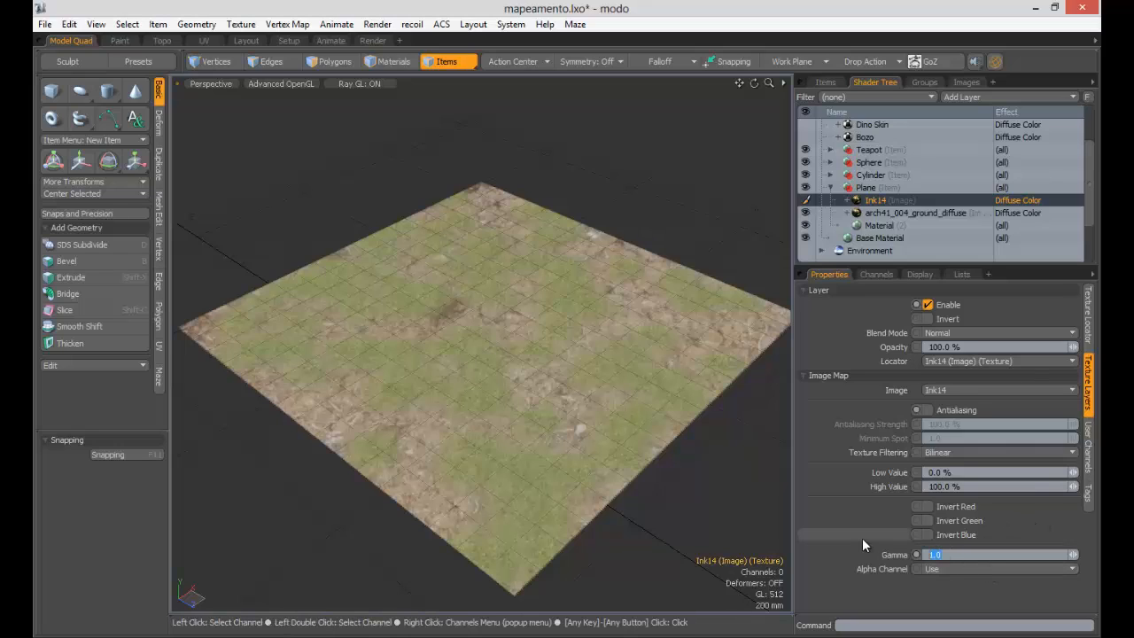
text(.456)
key(BackSpace)
key(BackSpace)
key(BackSpace)
text(4546)
key(Return)
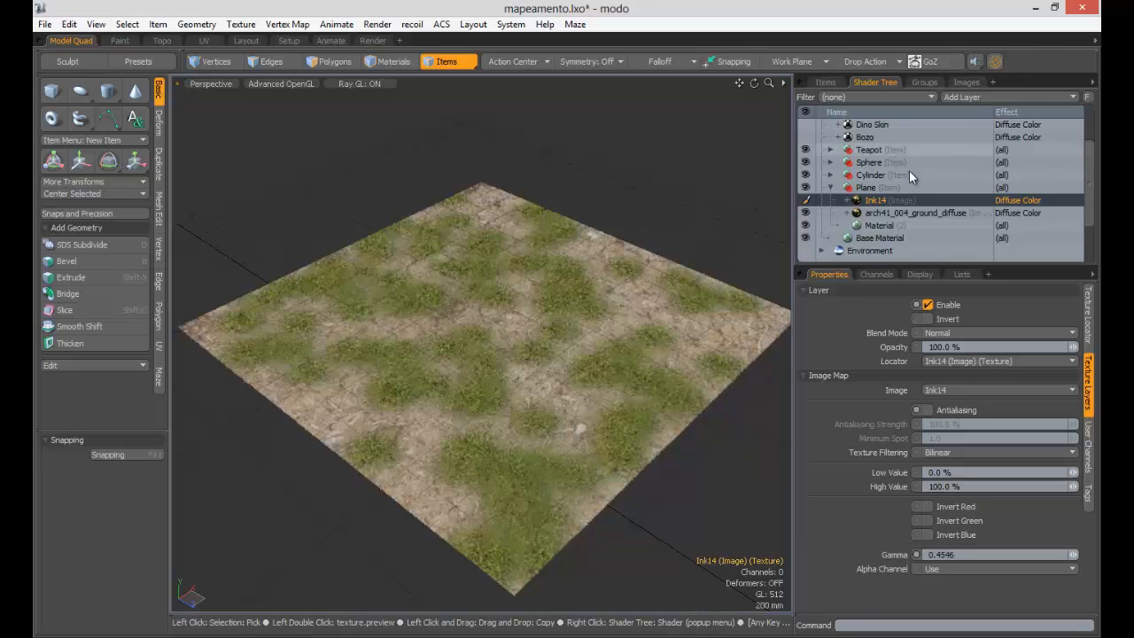
Set the gamma of the arch41_004_ground_diffuse image map to 0.4546 and inspect the combined textures up close.
click(886, 213)
drag(951, 553, 856, 545)
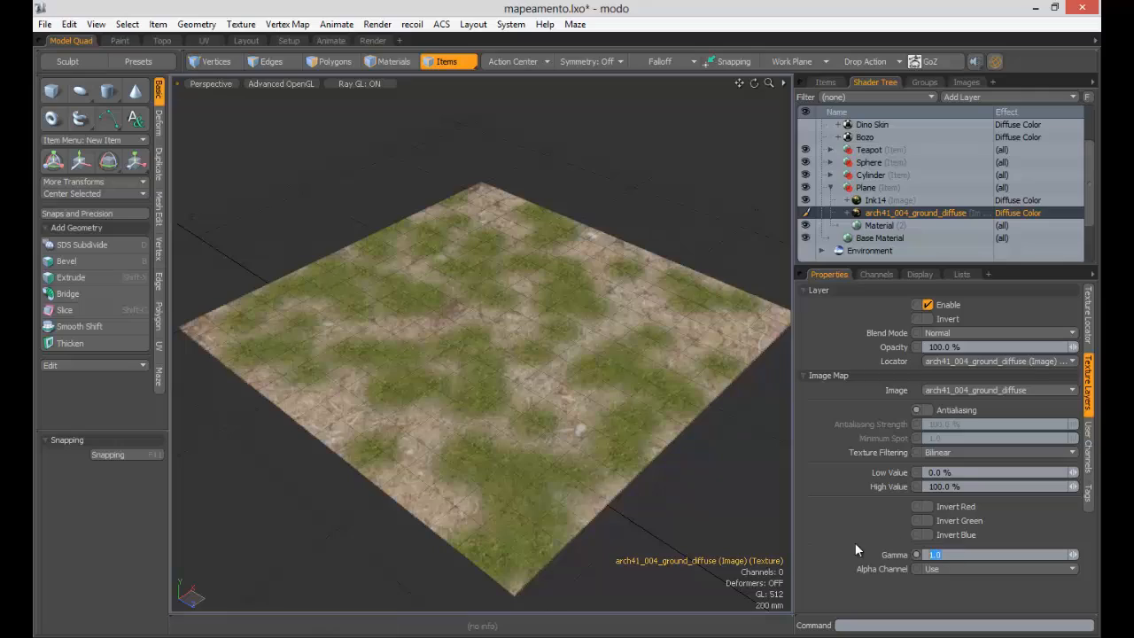
text(.4546)
key(Return)
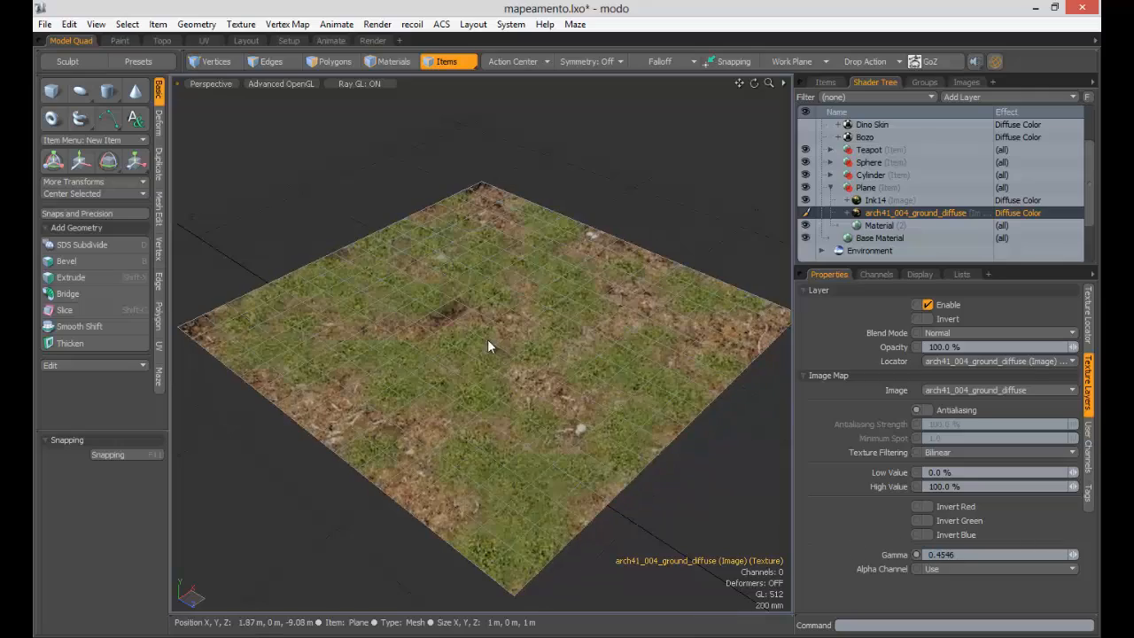
mouse_move(499, 346)
ctrl+alt+mouse_down()
mouse_move(581, 299)
mouse_move(517, 339)
ctrl+alt+mouse_up()
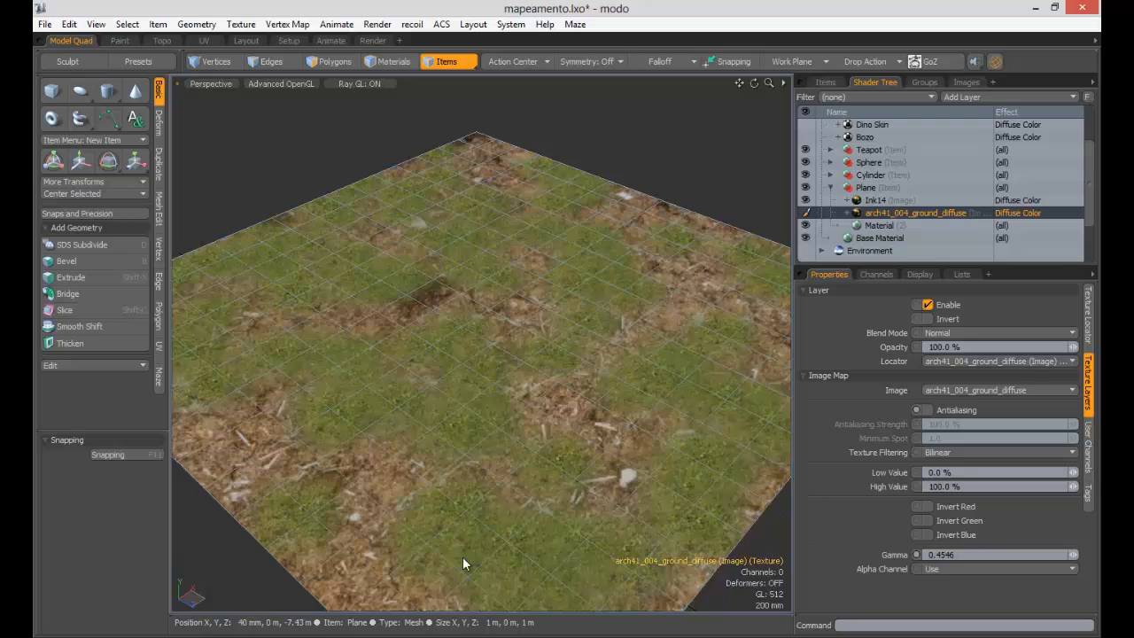
click(639, 145)
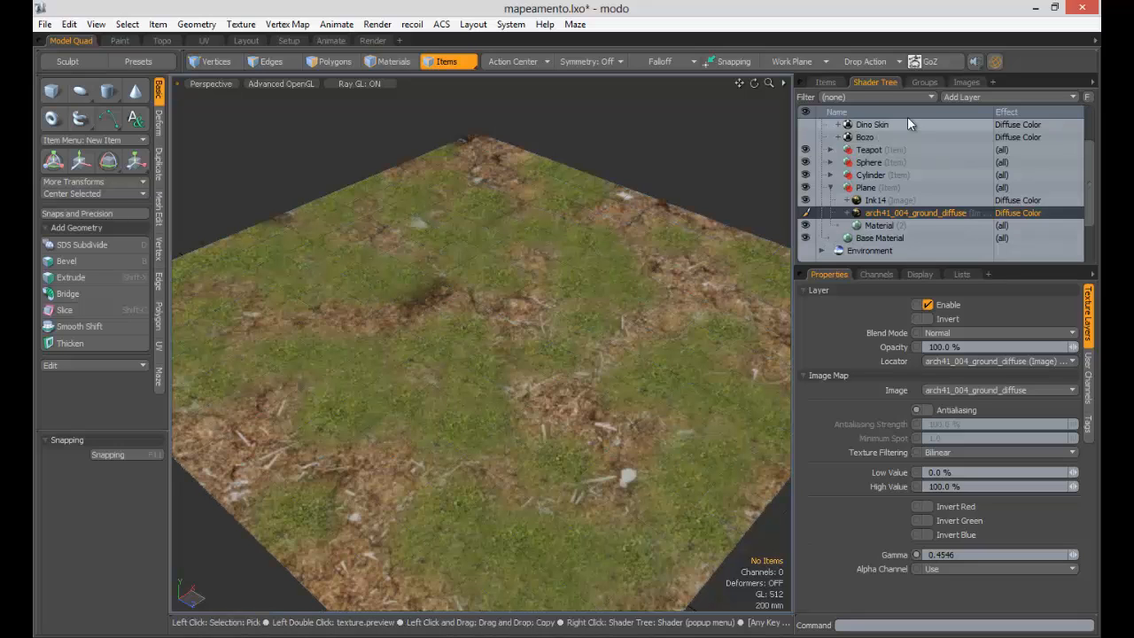
click(921, 82)
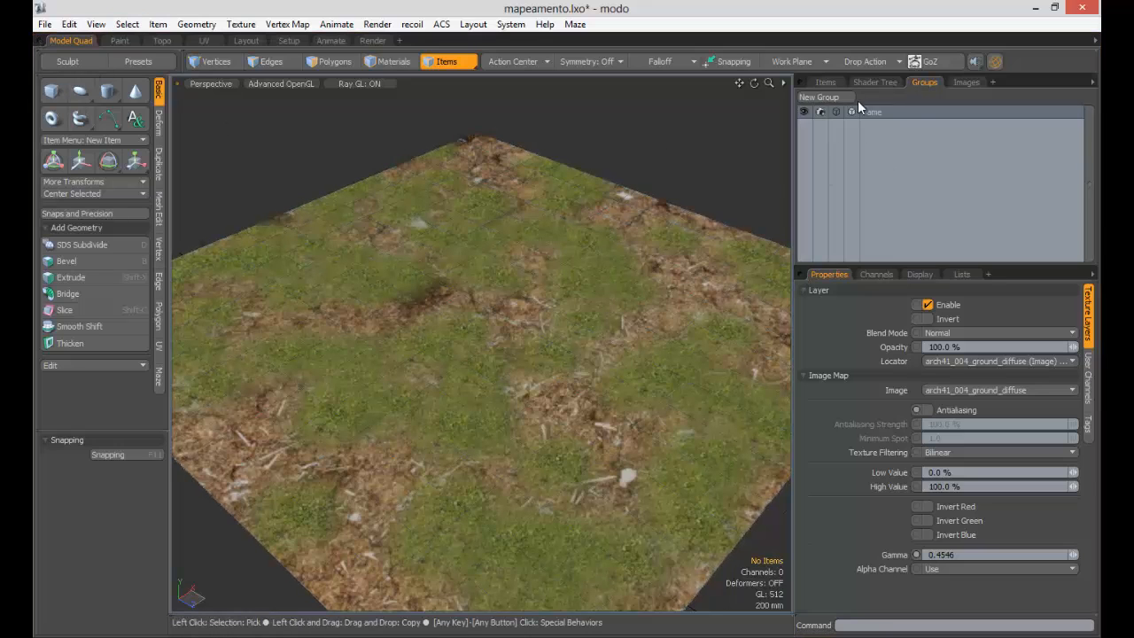
click(827, 81)
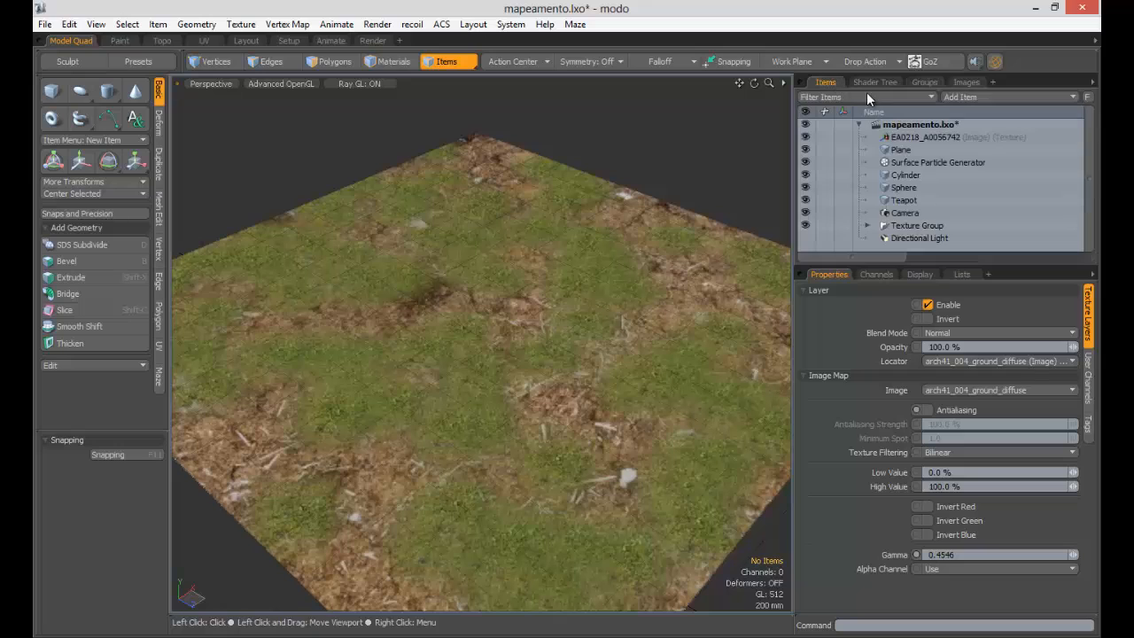
click(876, 82)
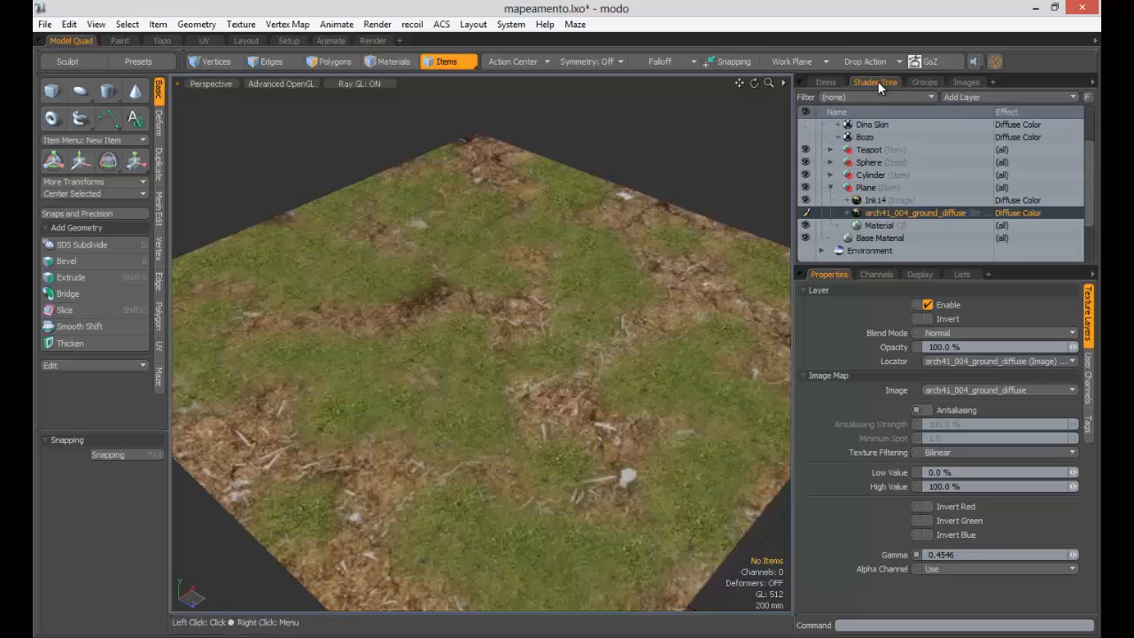
click(924, 82)
click(825, 82)
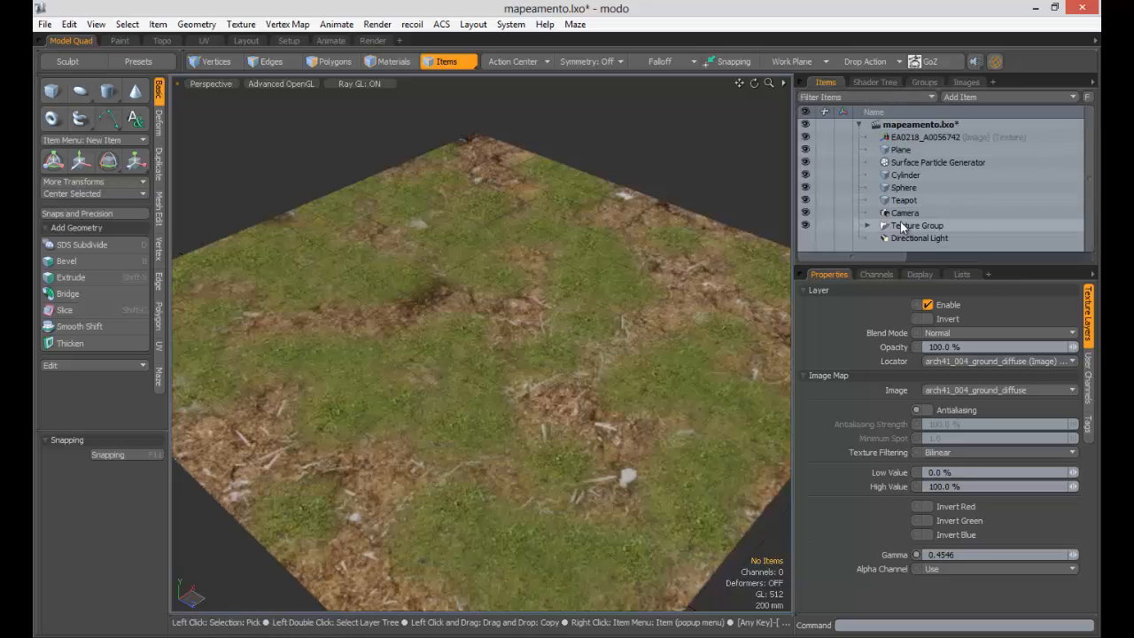
click(892, 82)
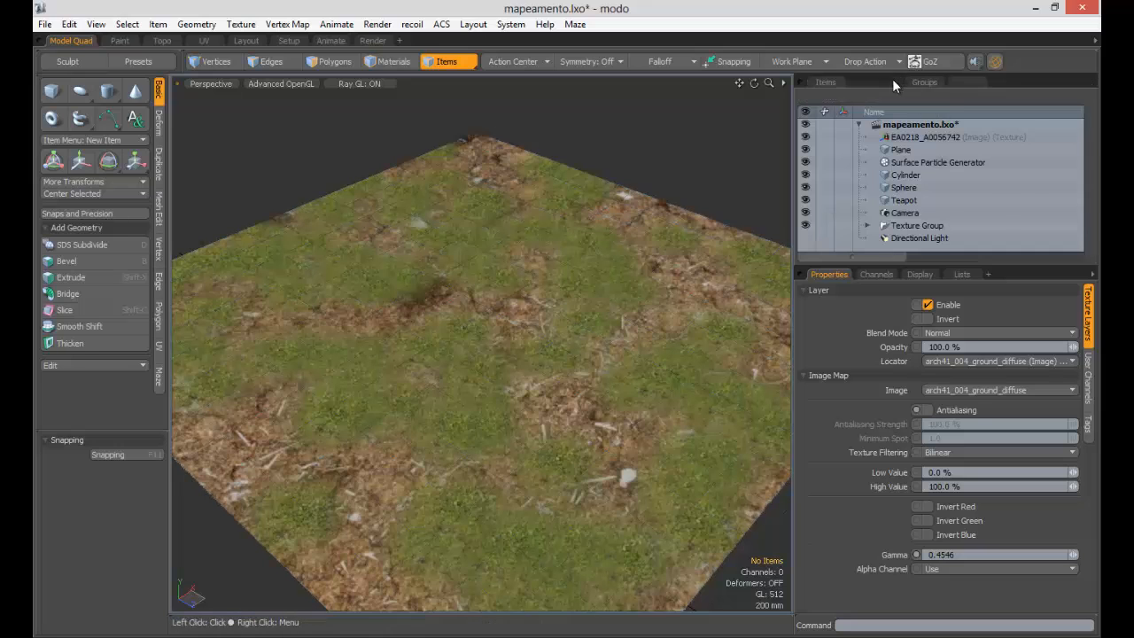
View the grass and ground layers separately by toggling their visibility, and delete Ink14 from the Plane's shader group.
click(806, 212)
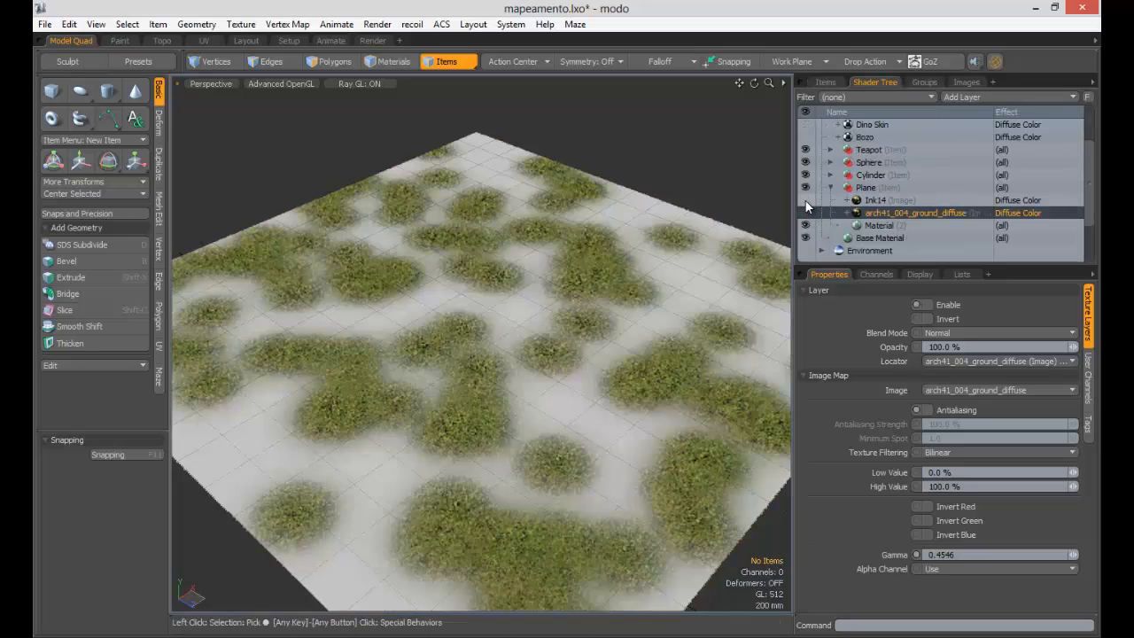
click(806, 202)
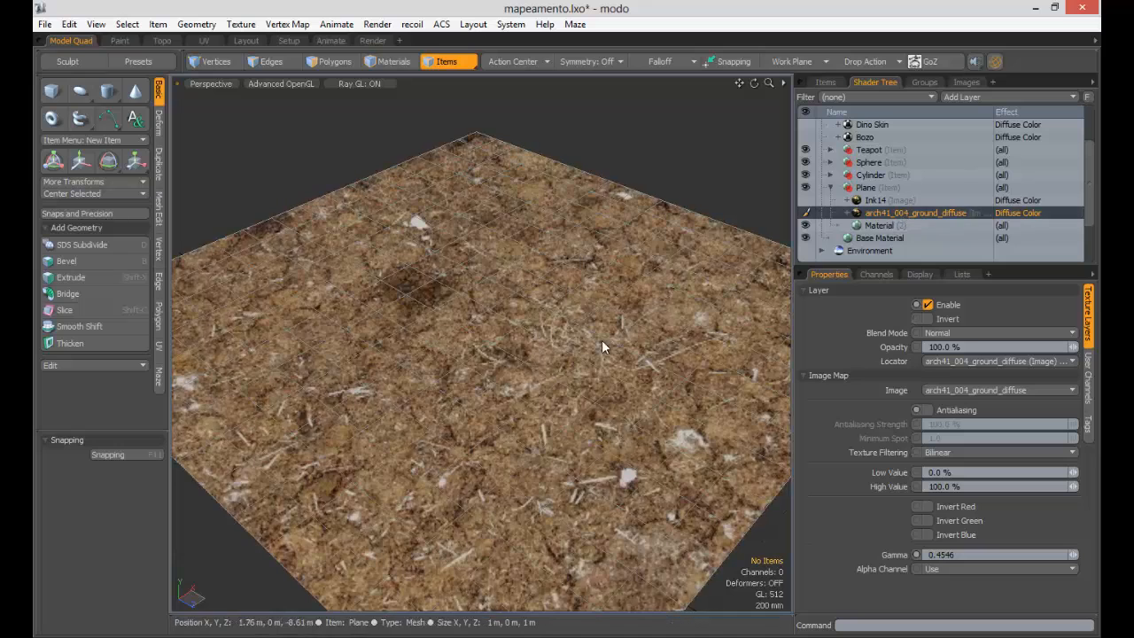
click(868, 203)
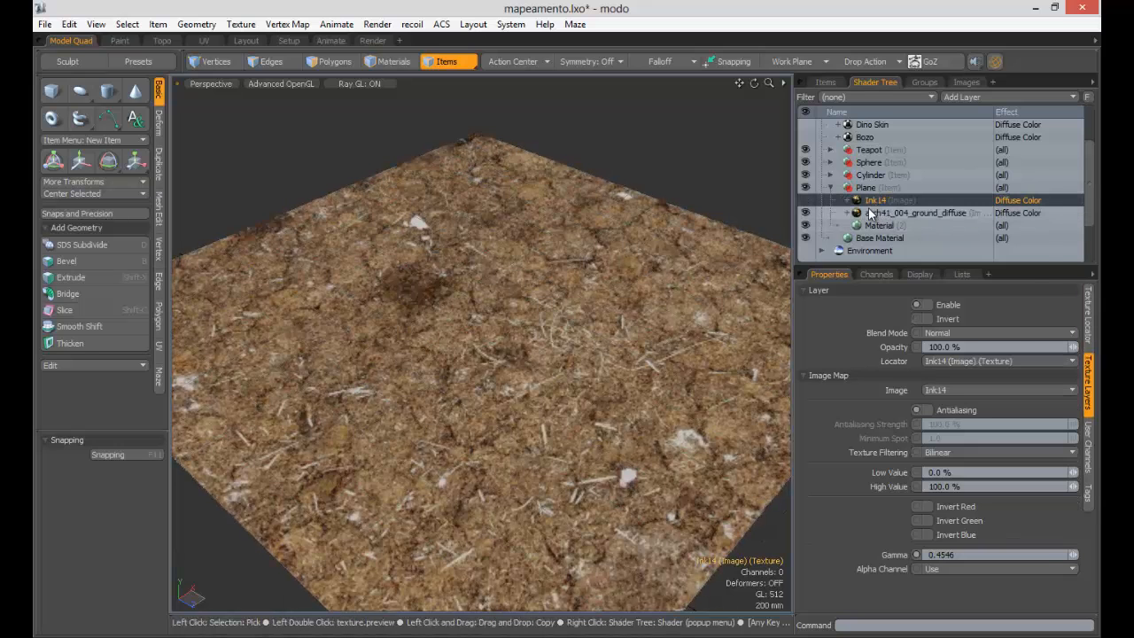
key(Delete)
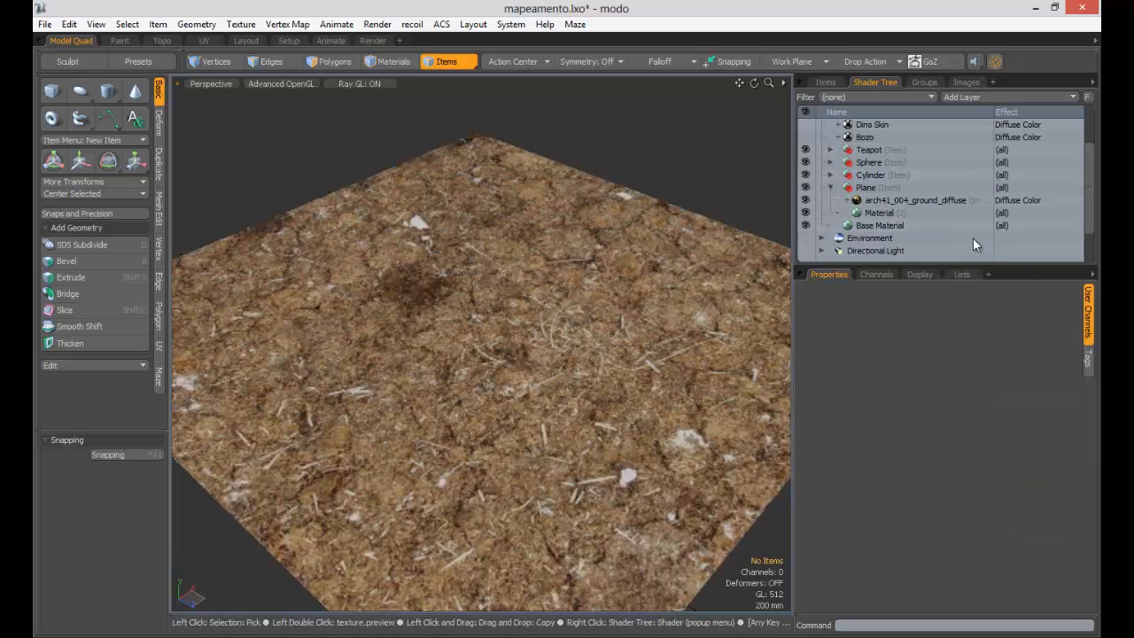
Turn Ray GL off and add the existing clip Leaf_04 as an image map layer above the ground texture in the Plane's shader group.
click(872, 189)
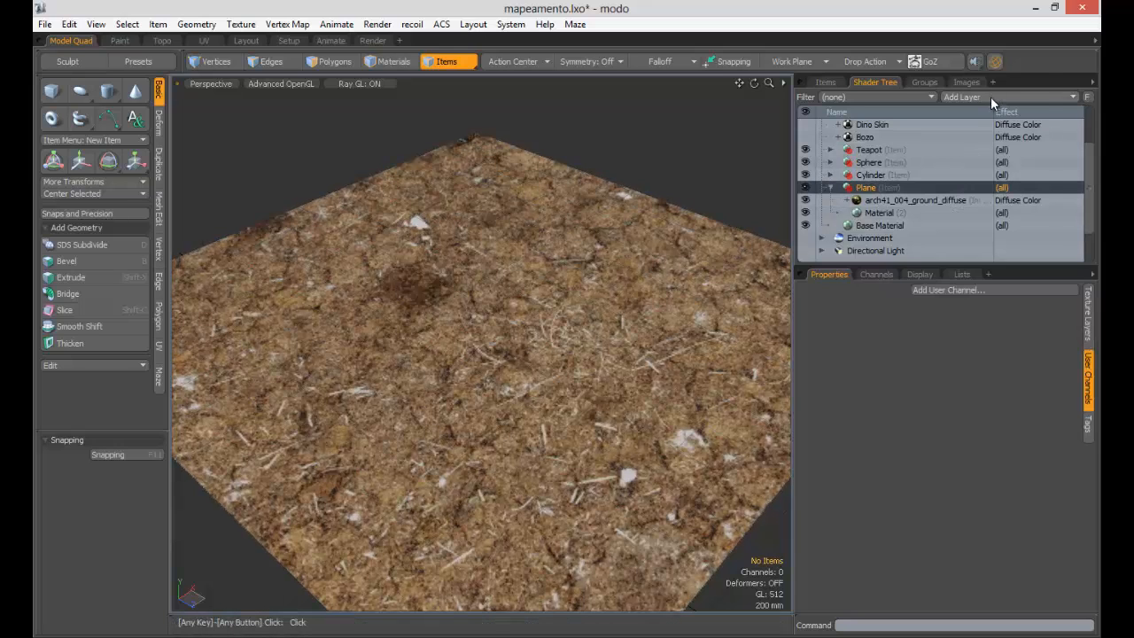
click(990, 96)
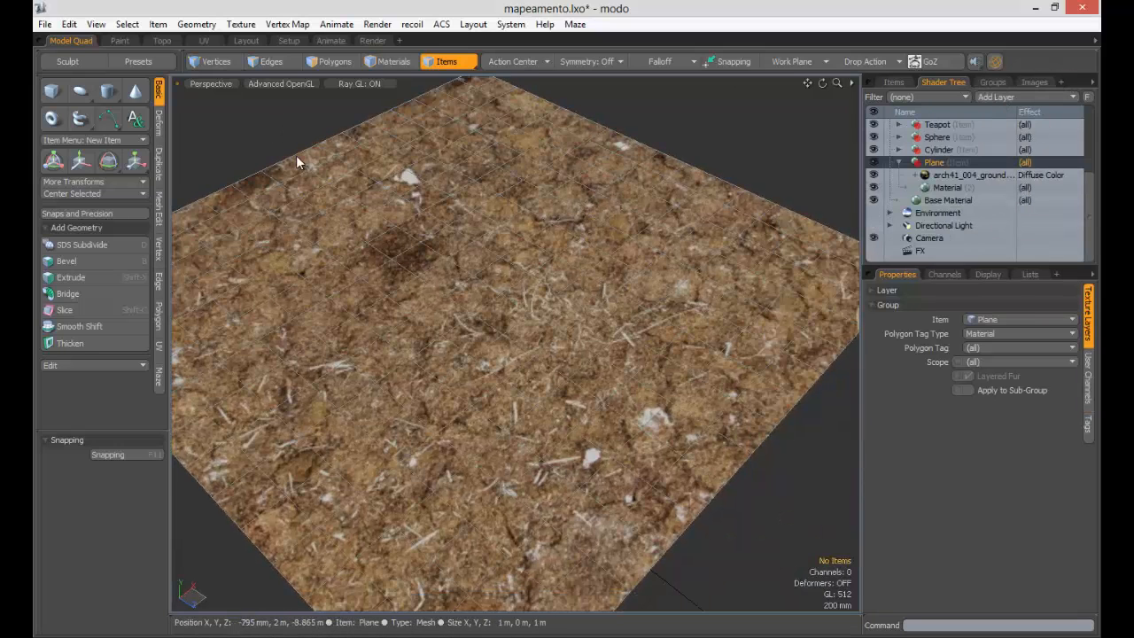
click(365, 84)
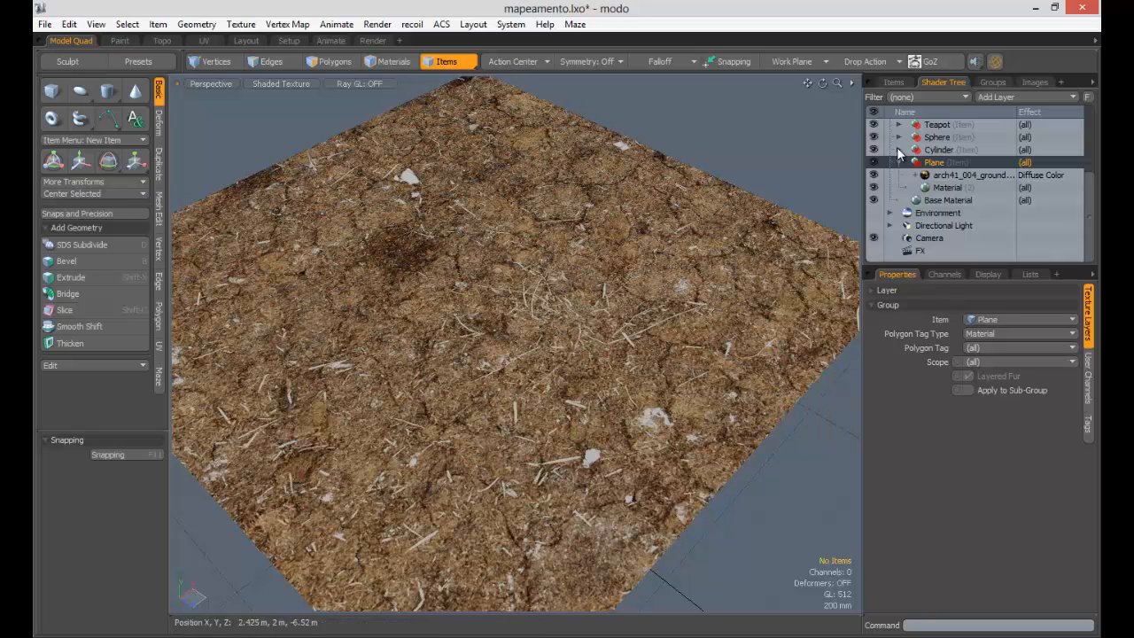
click(1001, 95)
mouse_move(991, 160)
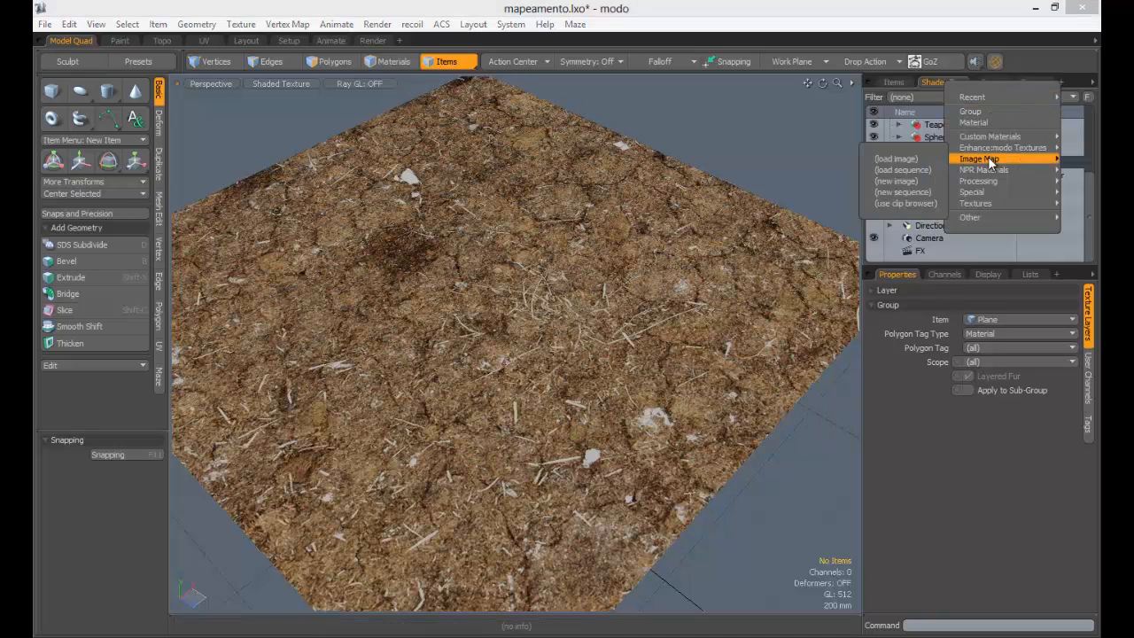
click(908, 204)
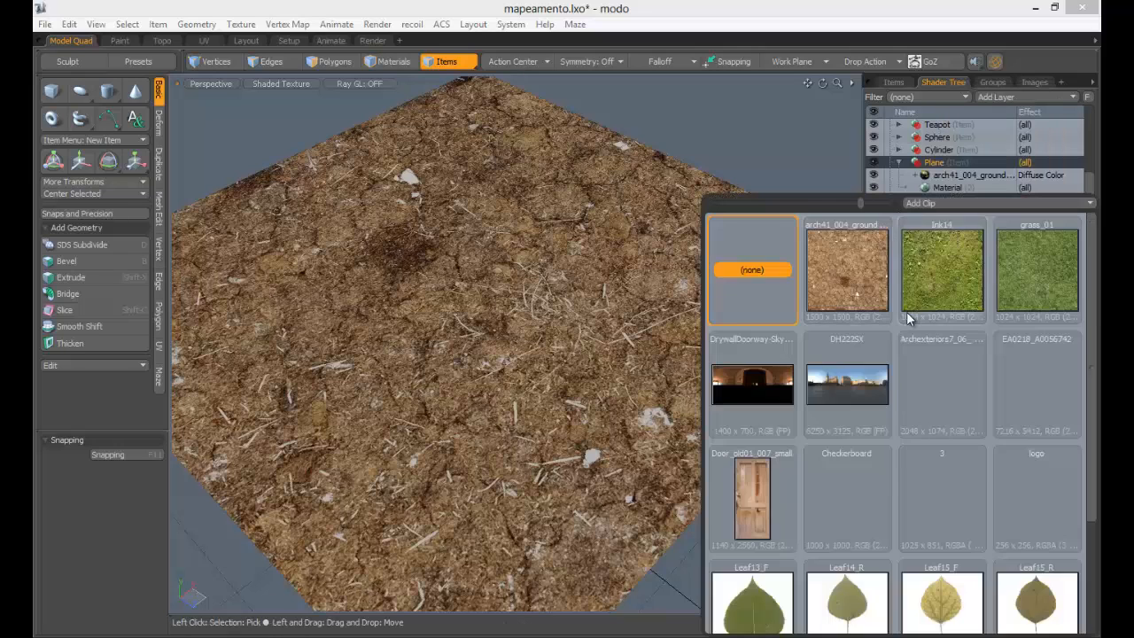
click(749, 575)
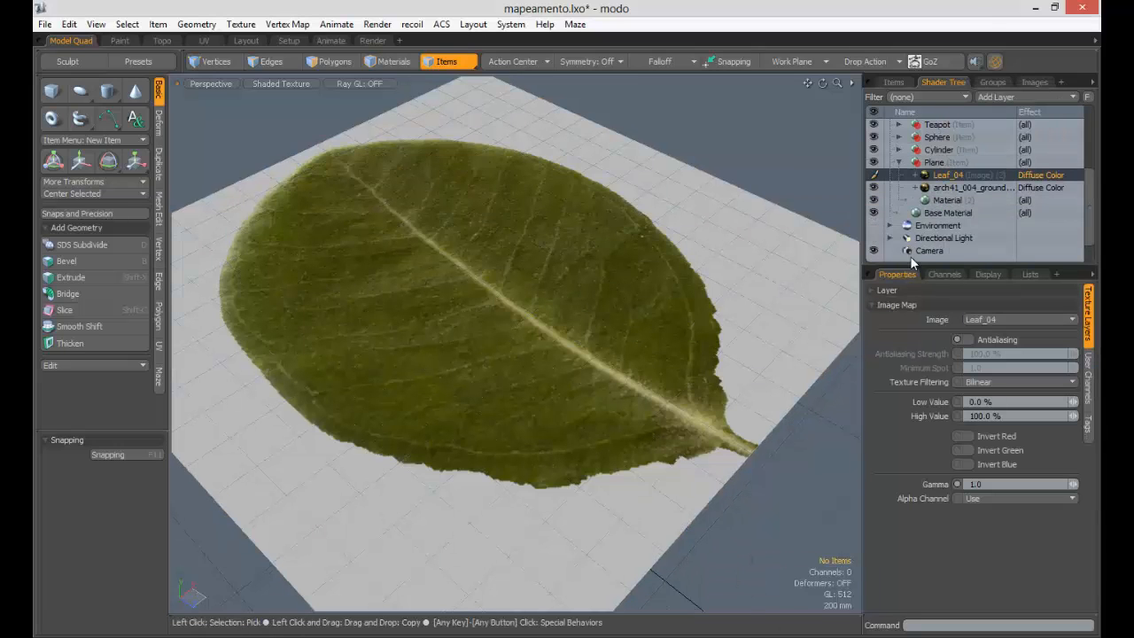
Add the existing clip Leaf_06 as an image map layer above Leaf_04 in the Plane's shader group.
click(1007, 96)
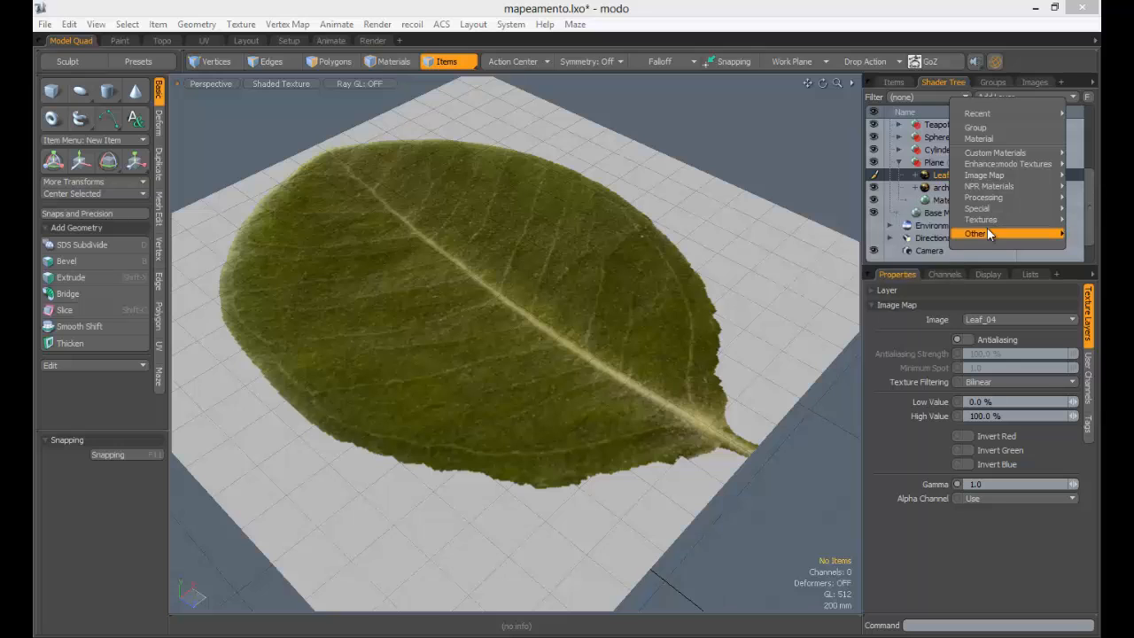
mouse_move(989, 222)
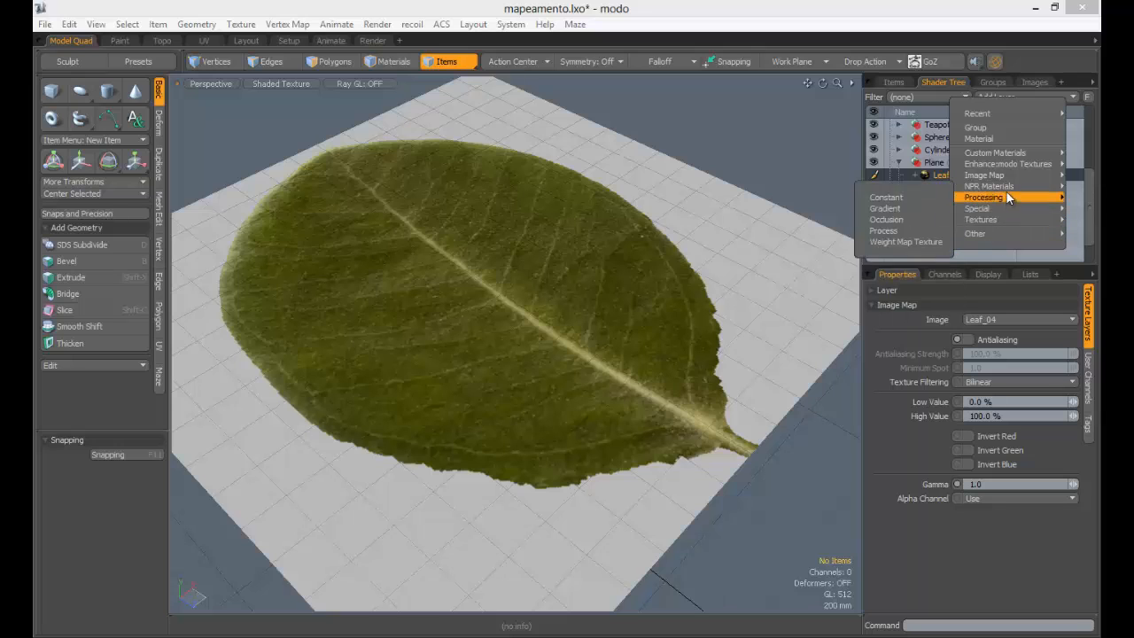
mouse_move(1006, 176)
click(917, 221)
scroll(886, 496, down, 3)
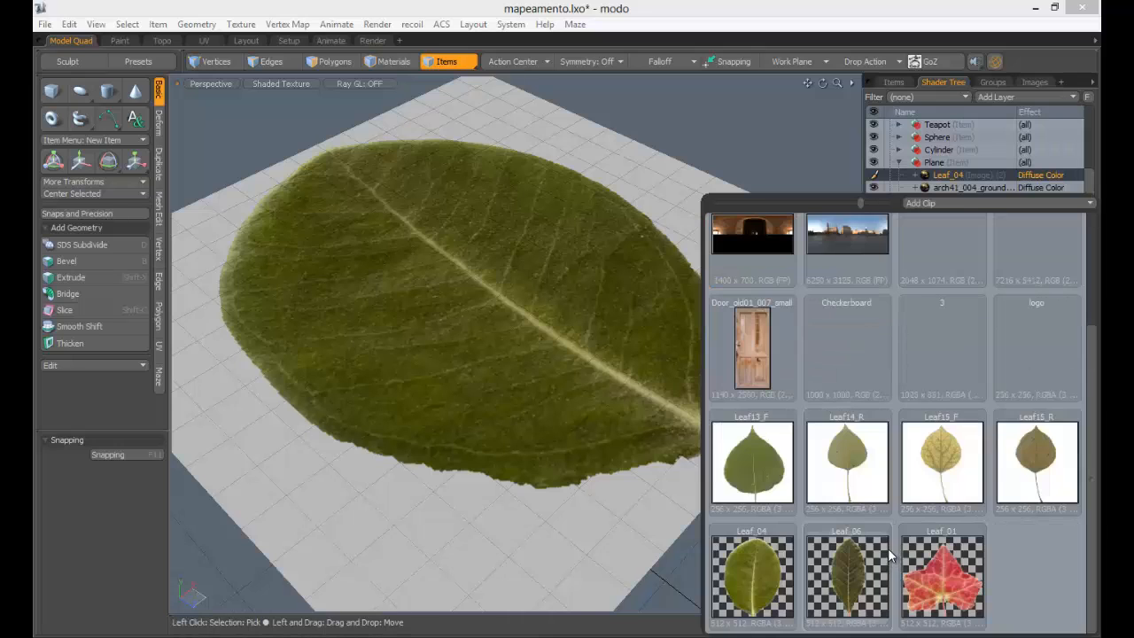
click(840, 540)
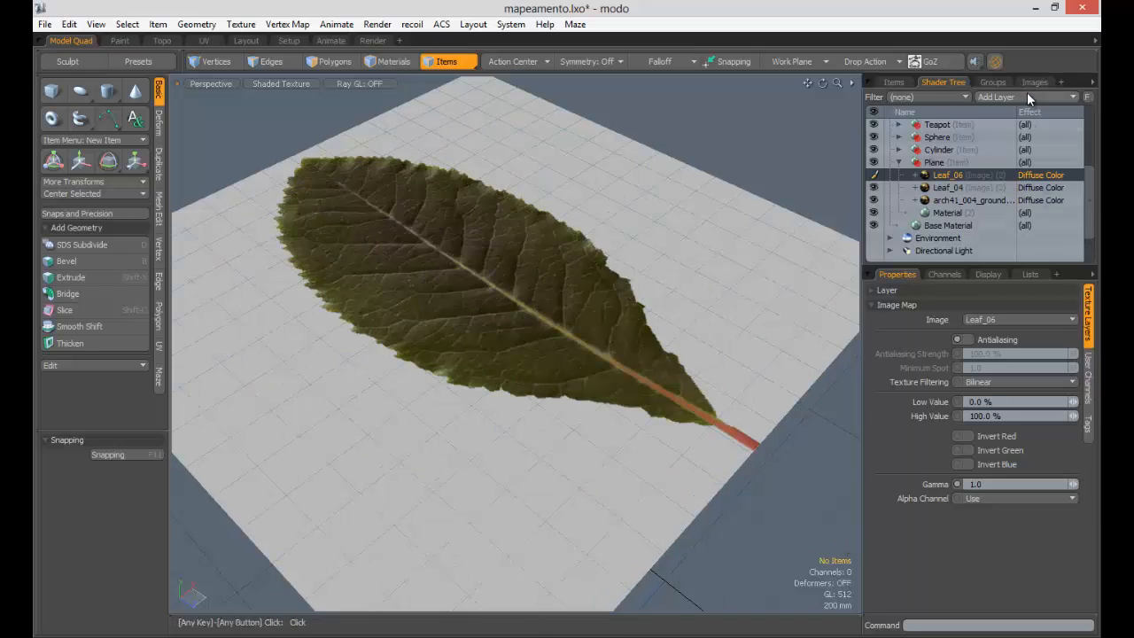
Add the existing clip Leaf_01 as an image map layer above Leaf_06 in the Plane's shader group.
click(1025, 94)
mouse_move(1006, 208)
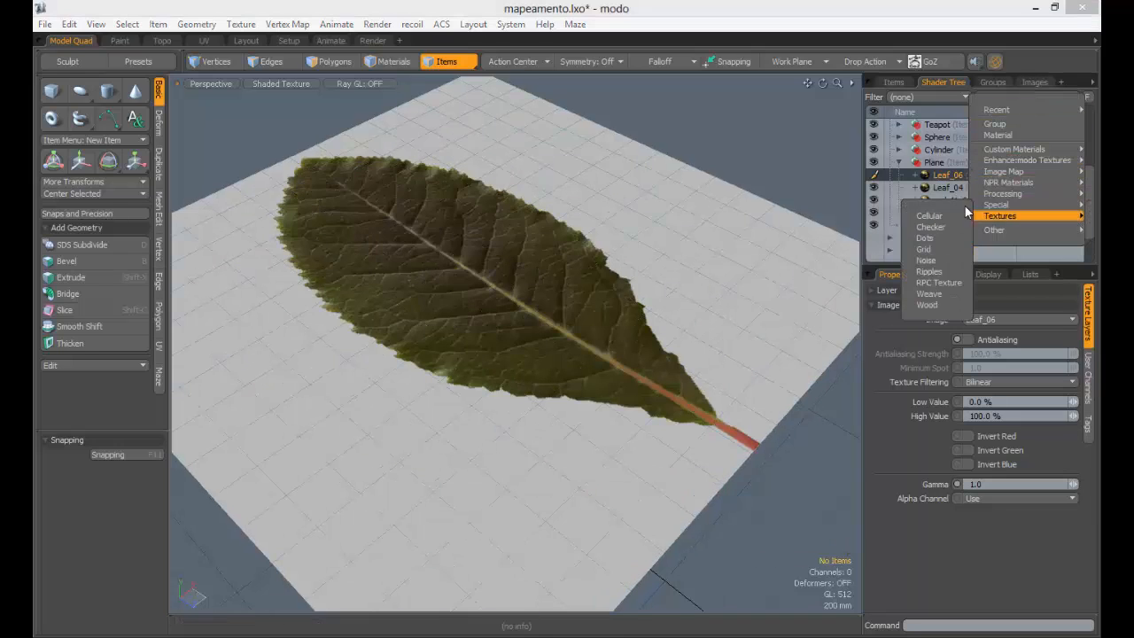
mouse_move(1005, 171)
click(924, 219)
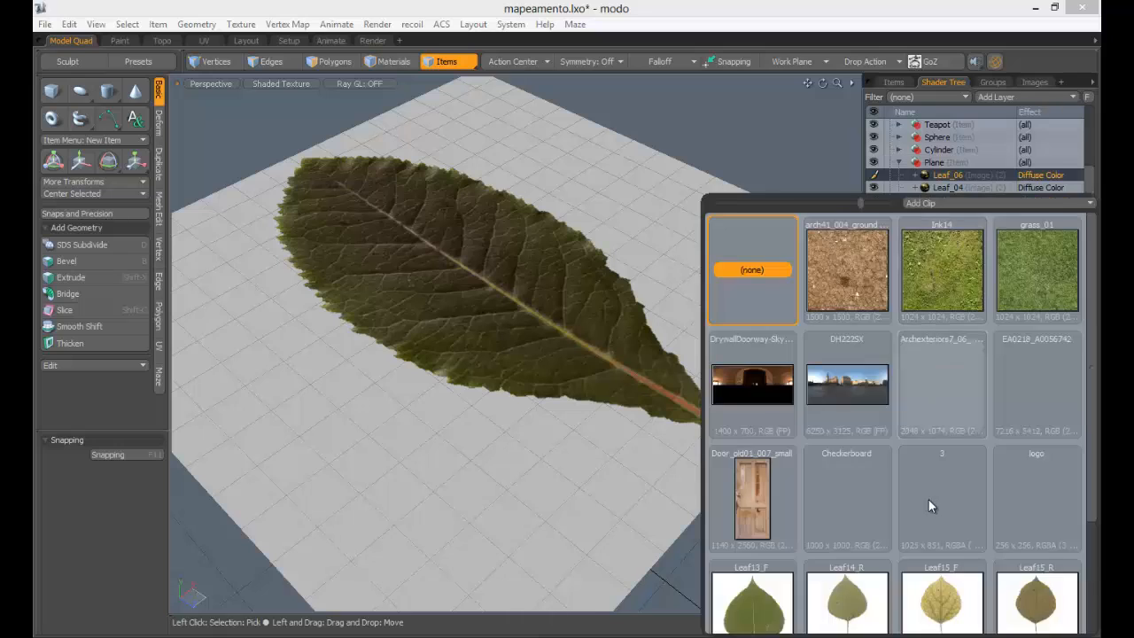
scroll(929, 506, down, 3)
click(955, 579)
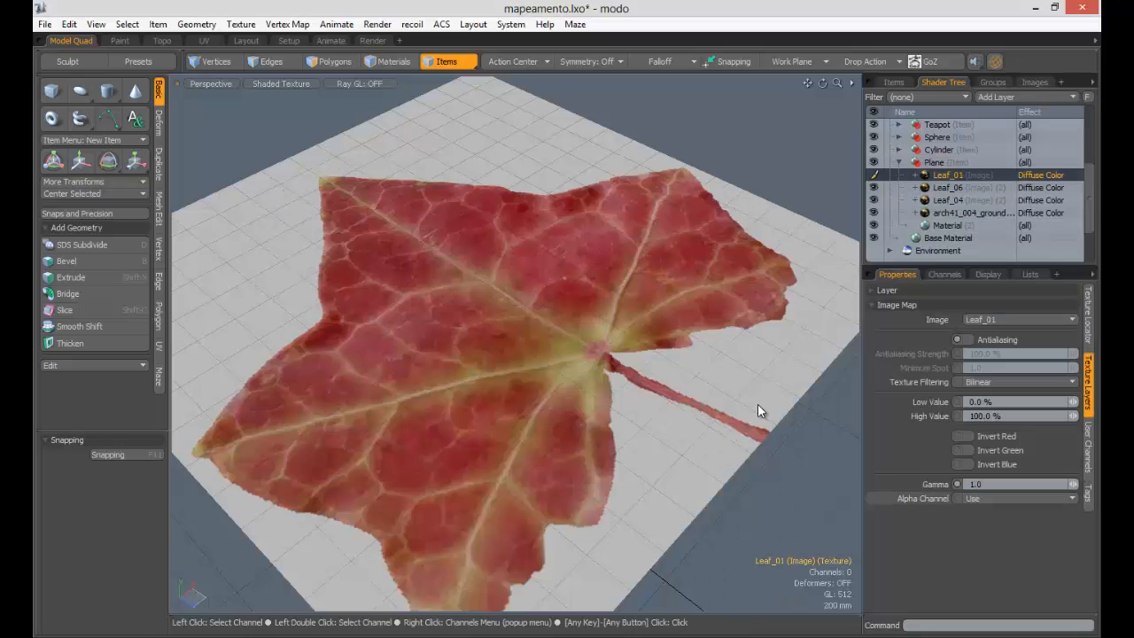
Create a Standard group named folhas from the selected Leaf_01, Leaf_06 and Leaf_04 layers and review the items it contains.
shift+click(955, 190)
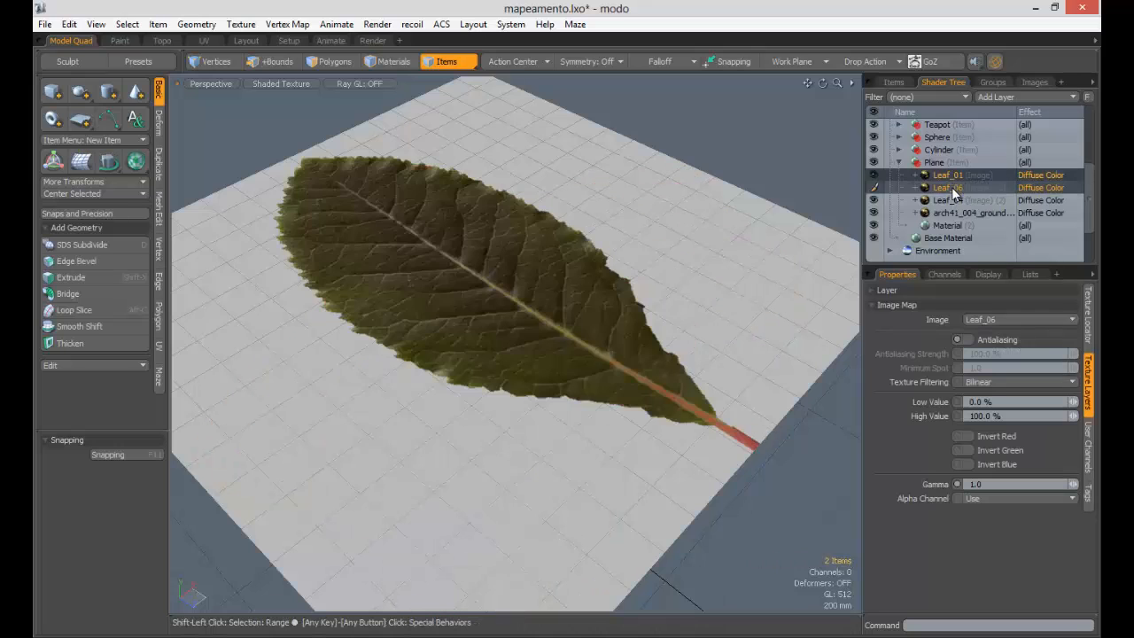
shift+click(957, 199)
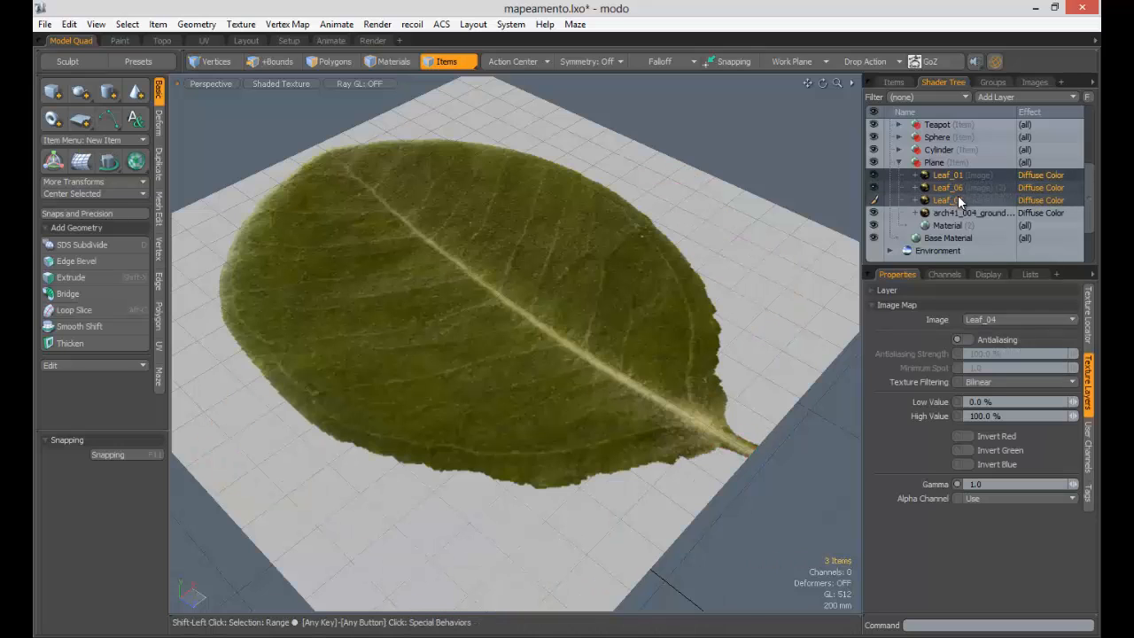
click(987, 83)
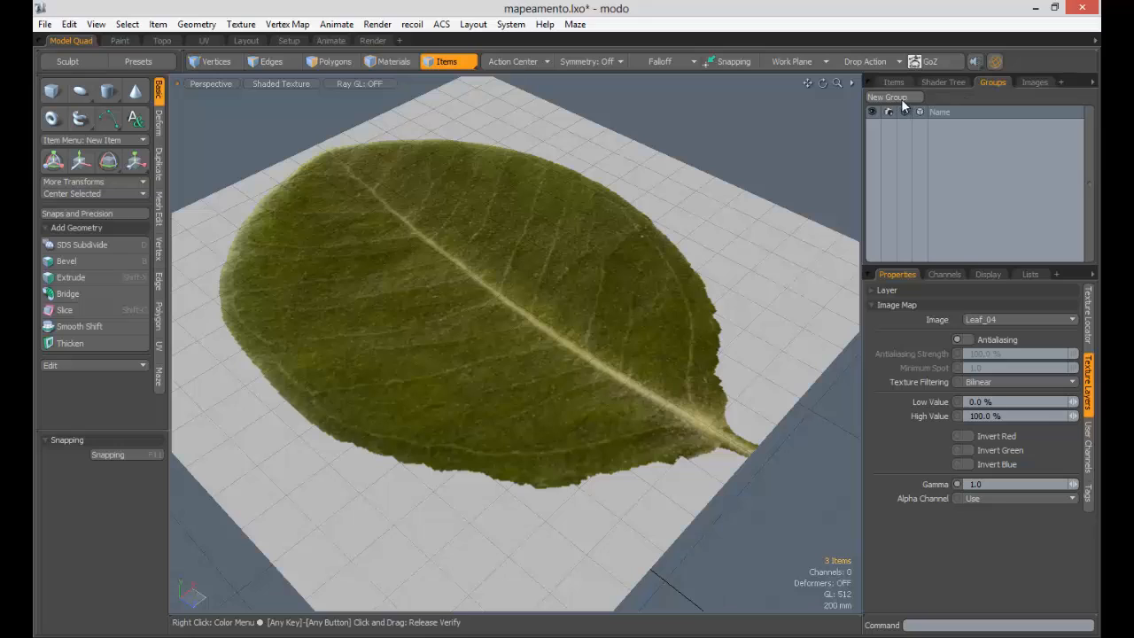
click(889, 98)
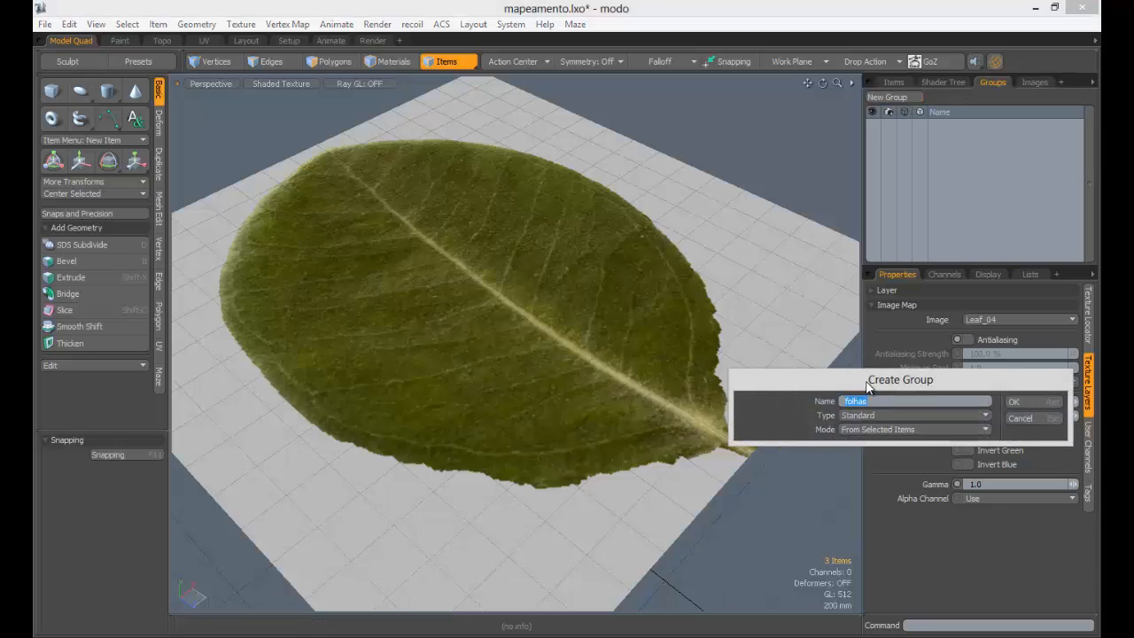
drag(869, 387, 718, 245)
click(706, 258)
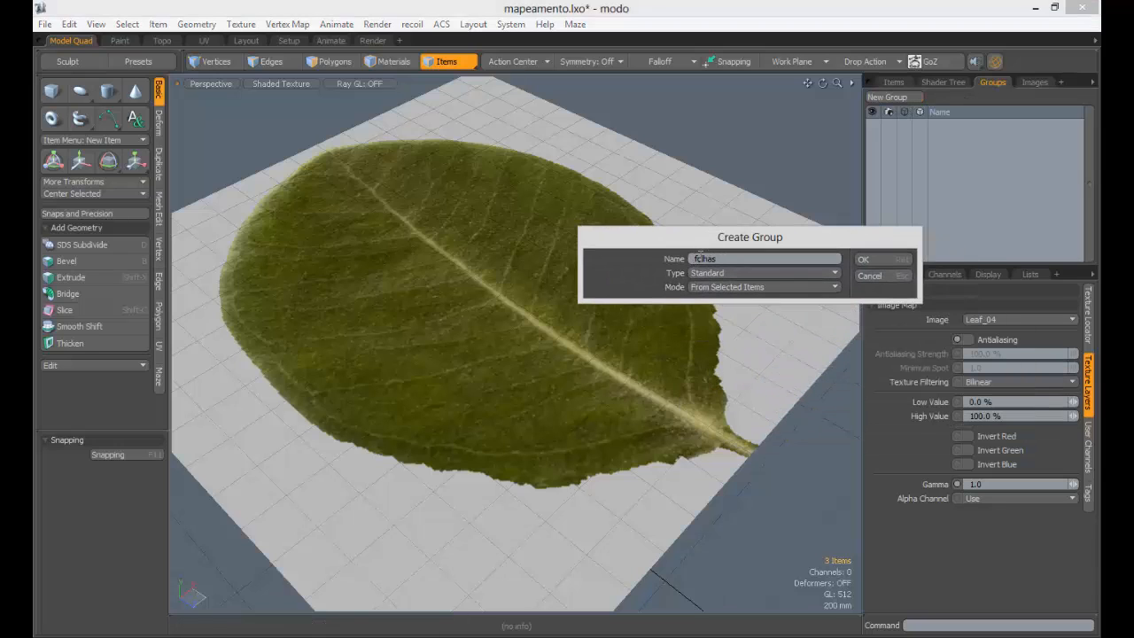
click(714, 274)
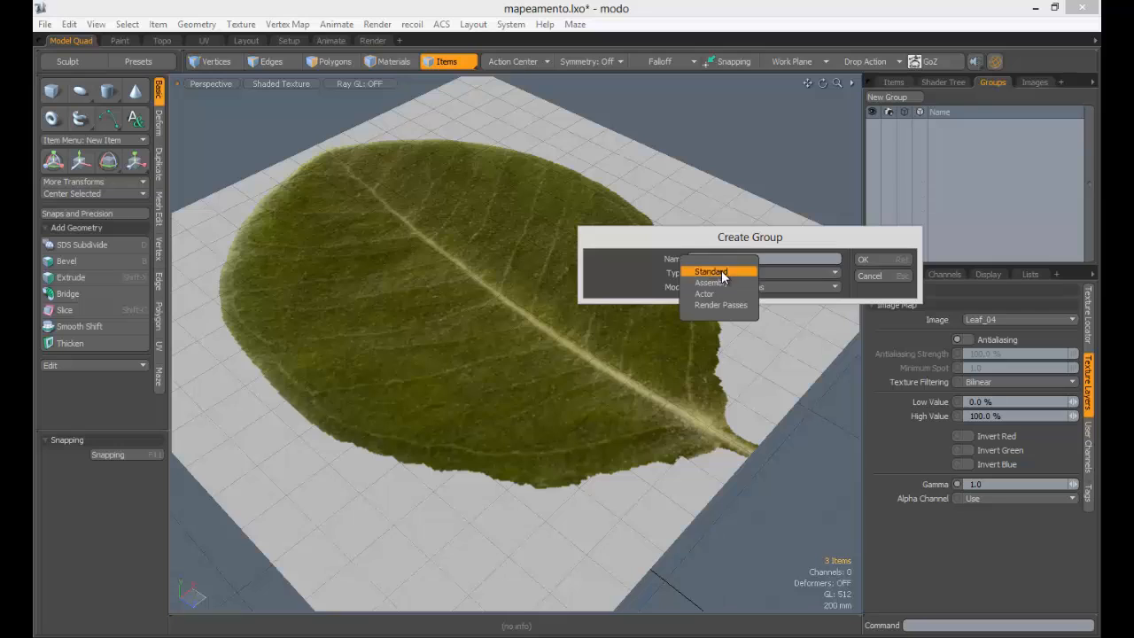
click(784, 251)
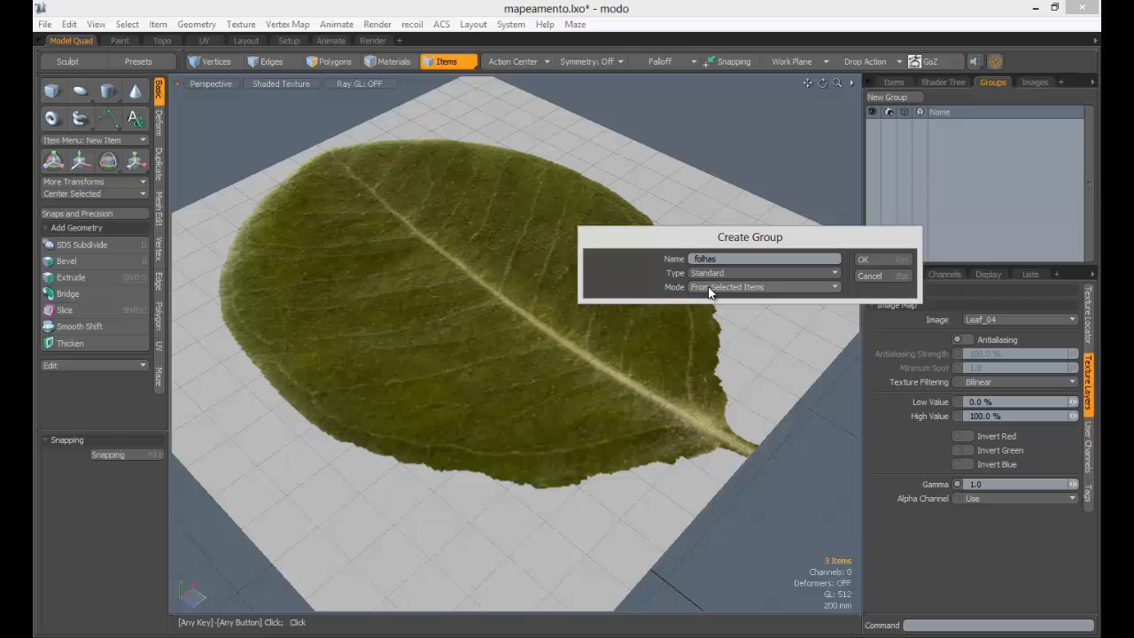
click(864, 259)
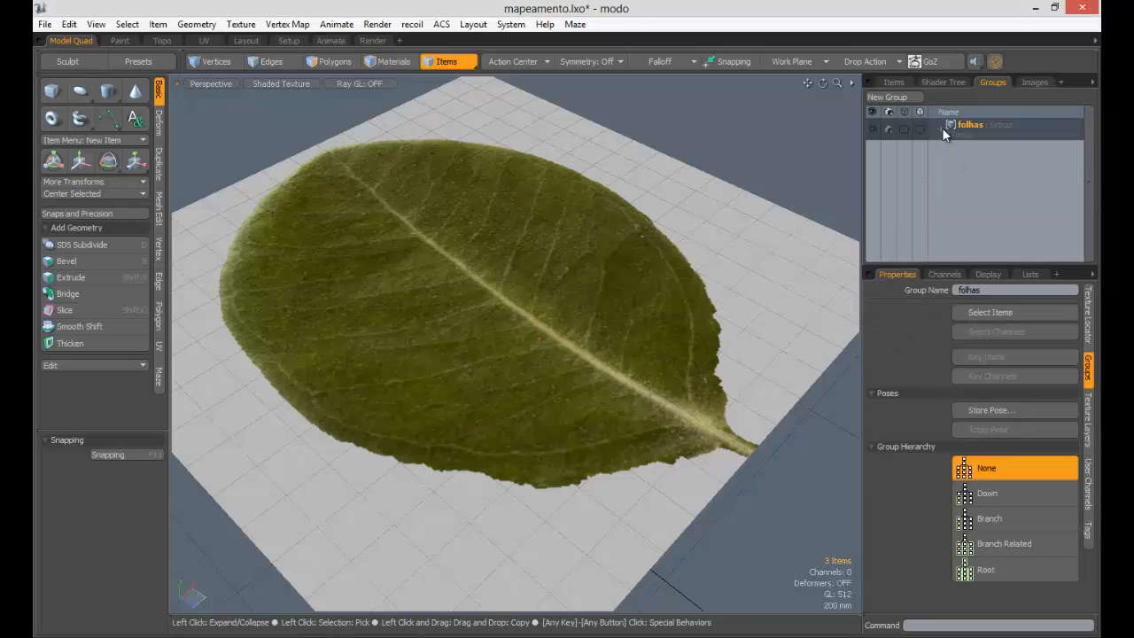
click(942, 128)
click(950, 172)
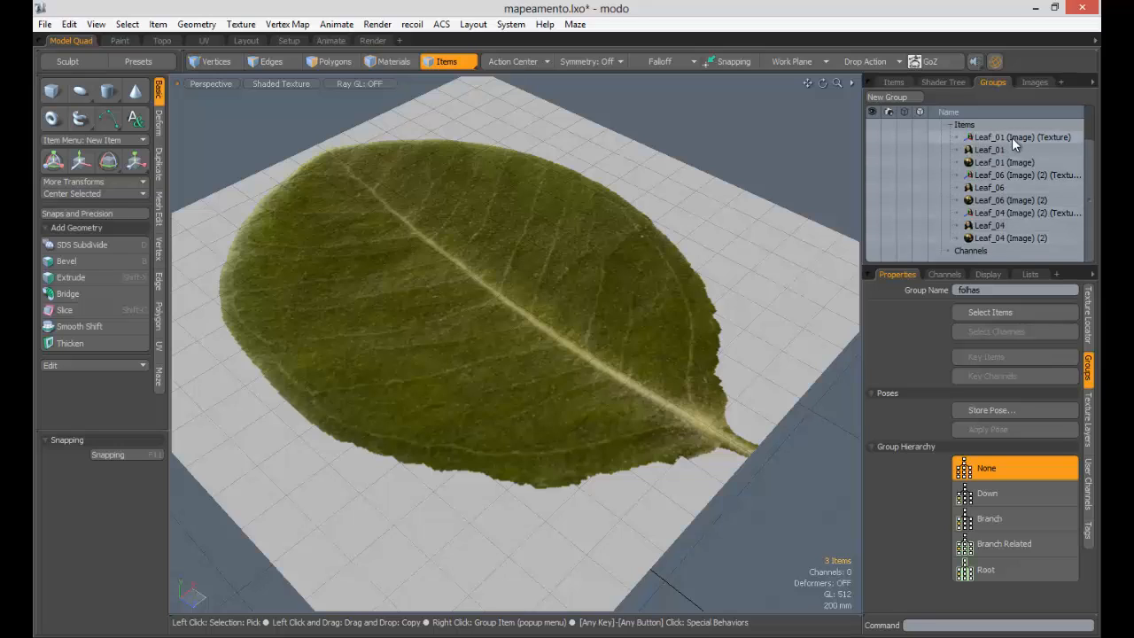
click(948, 123)
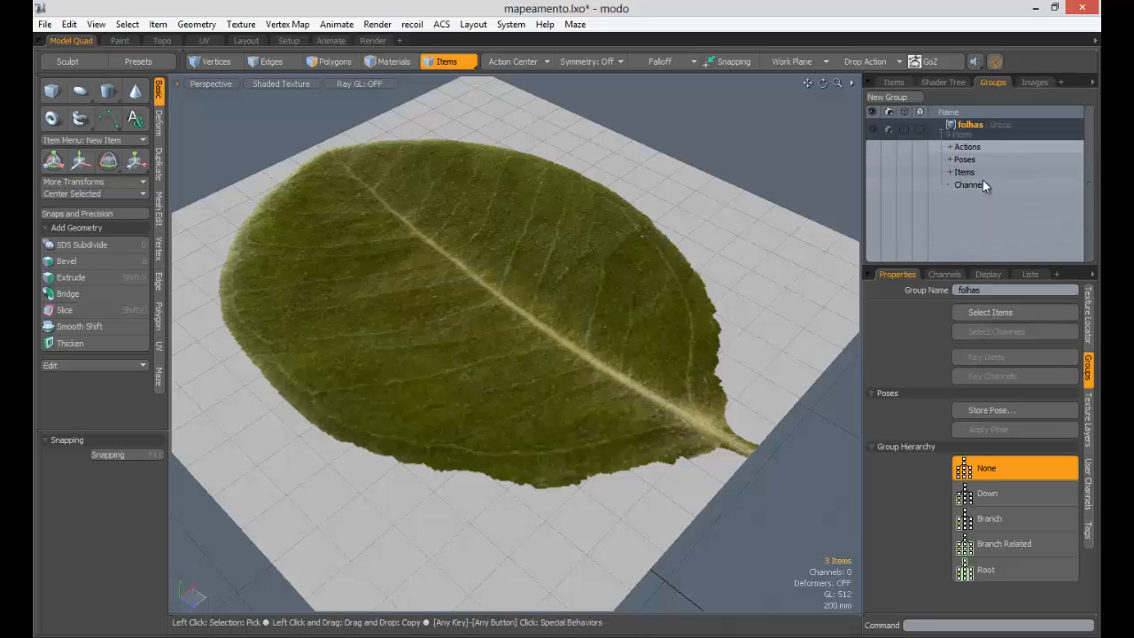
Hide the Leaf_06 and Leaf_04 layers in the Plane's shader group and select the Leaf_01 image map.
click(904, 82)
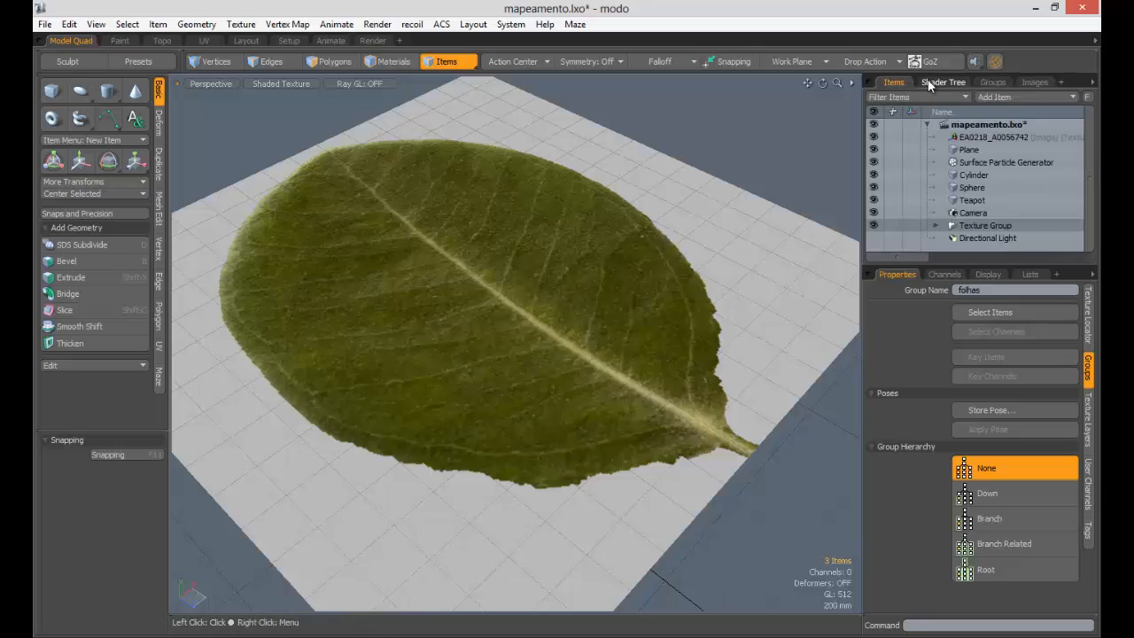
click(942, 82)
click(939, 176)
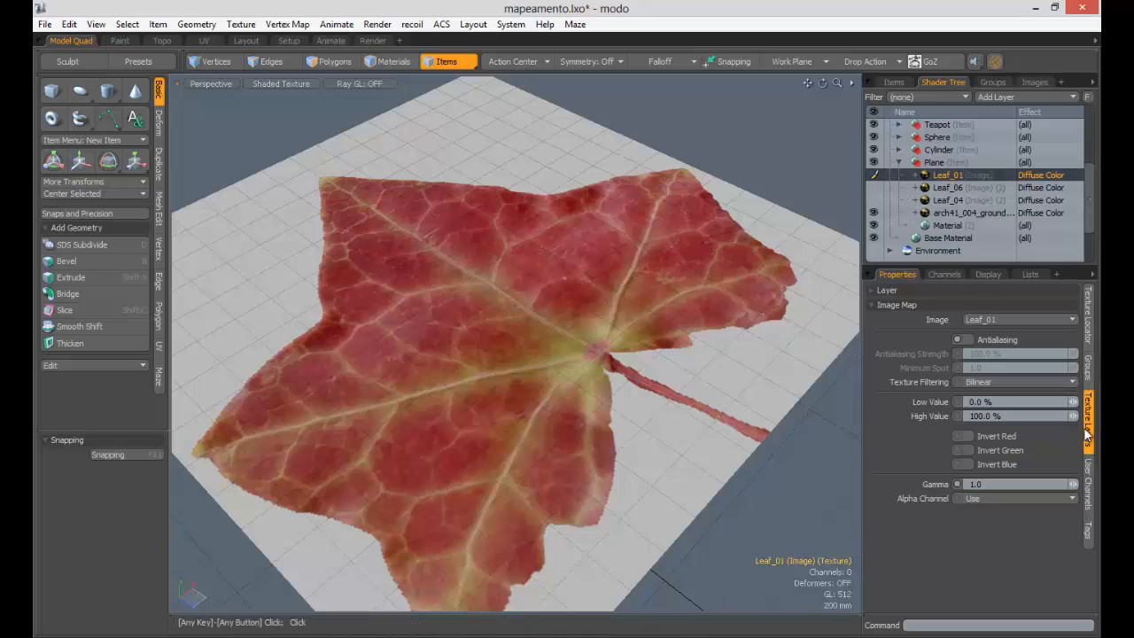
Try Leaf14_R and DH222SX as the image of the topmost image map layer on the Plane.
click(991, 319)
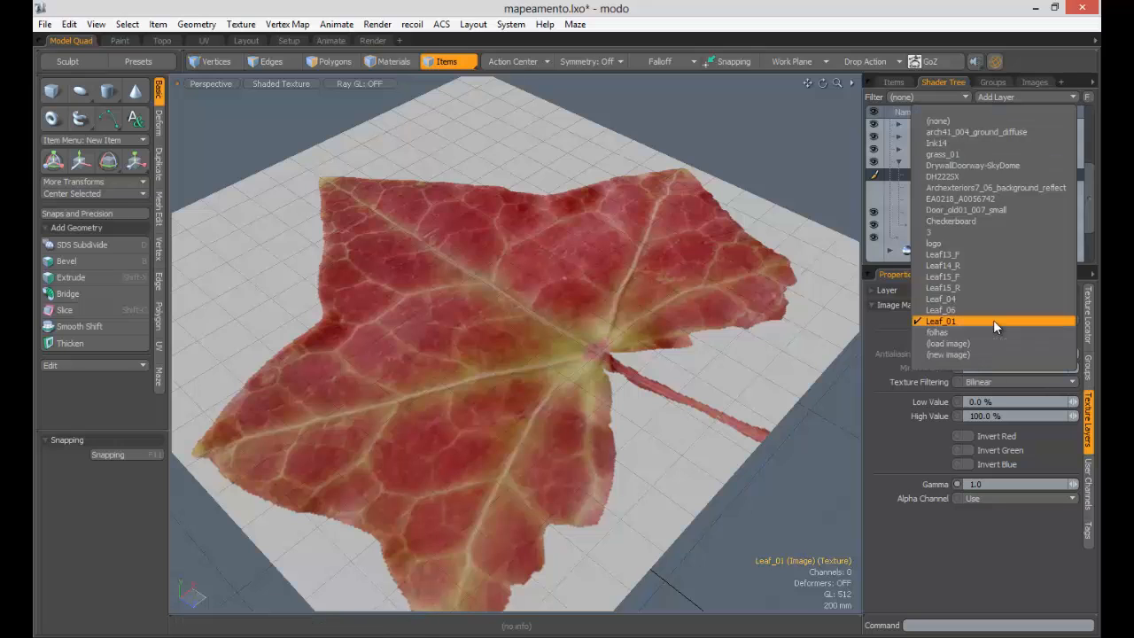
click(975, 262)
click(988, 319)
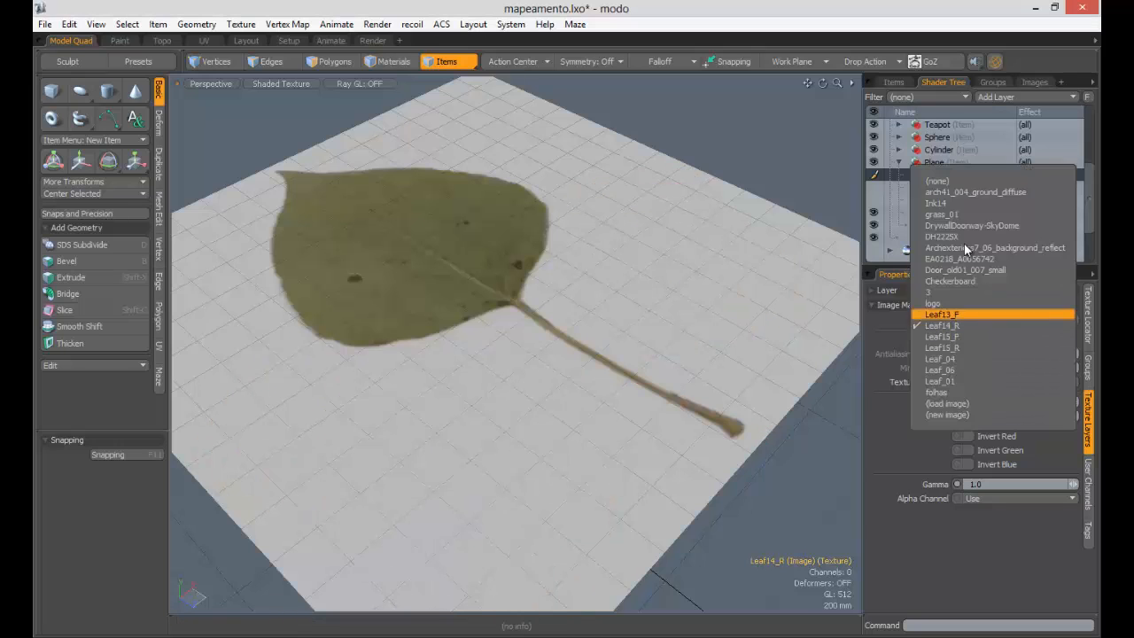
click(959, 232)
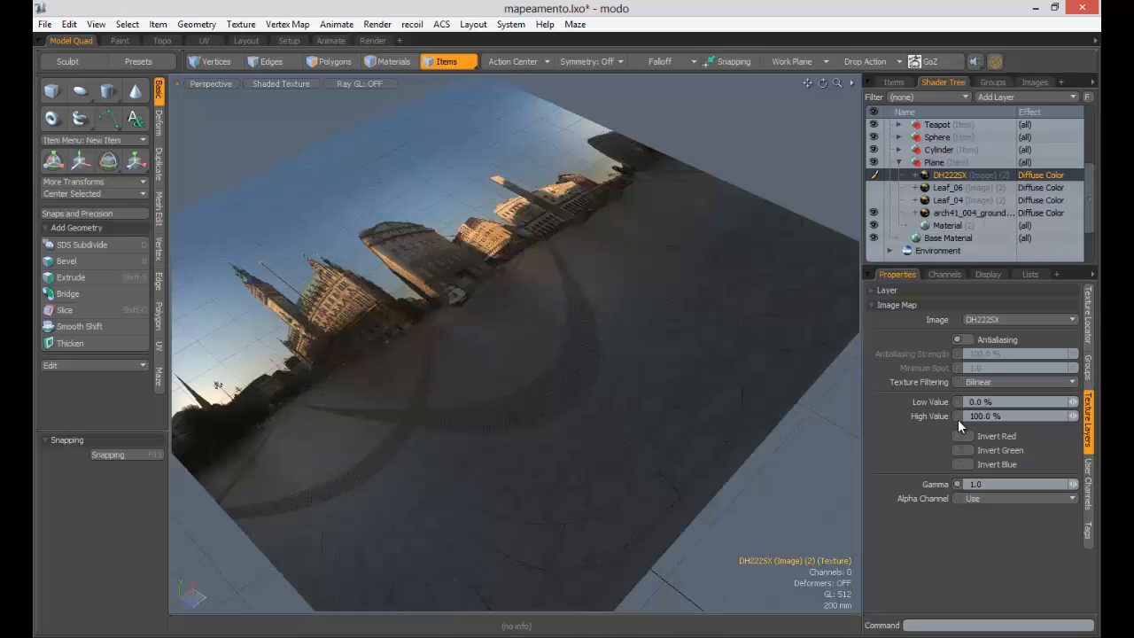
click(986, 320)
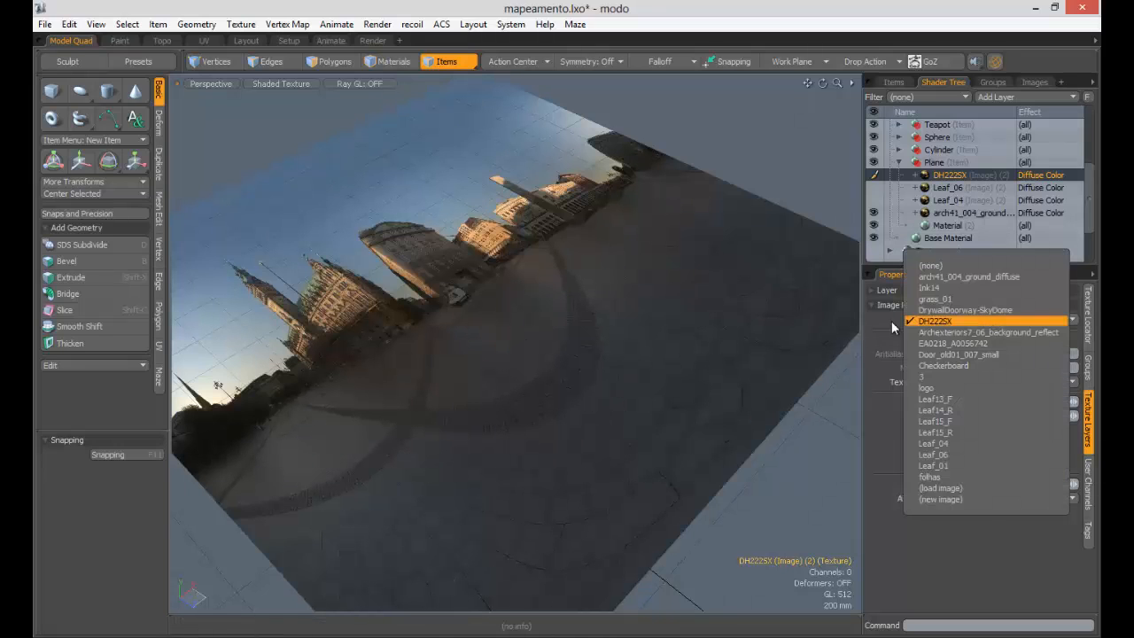
click(947, 321)
Set the topmost layer's image to folhas with Surface Particle Generator as its particle source, and turn Ray GL on.
click(986, 321)
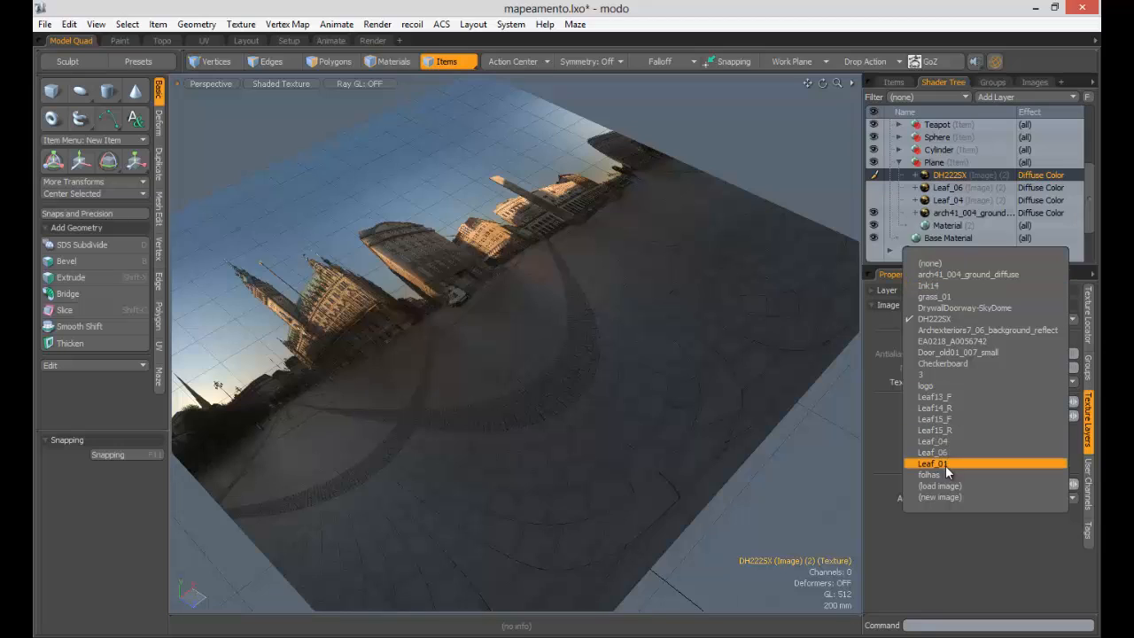
click(930, 475)
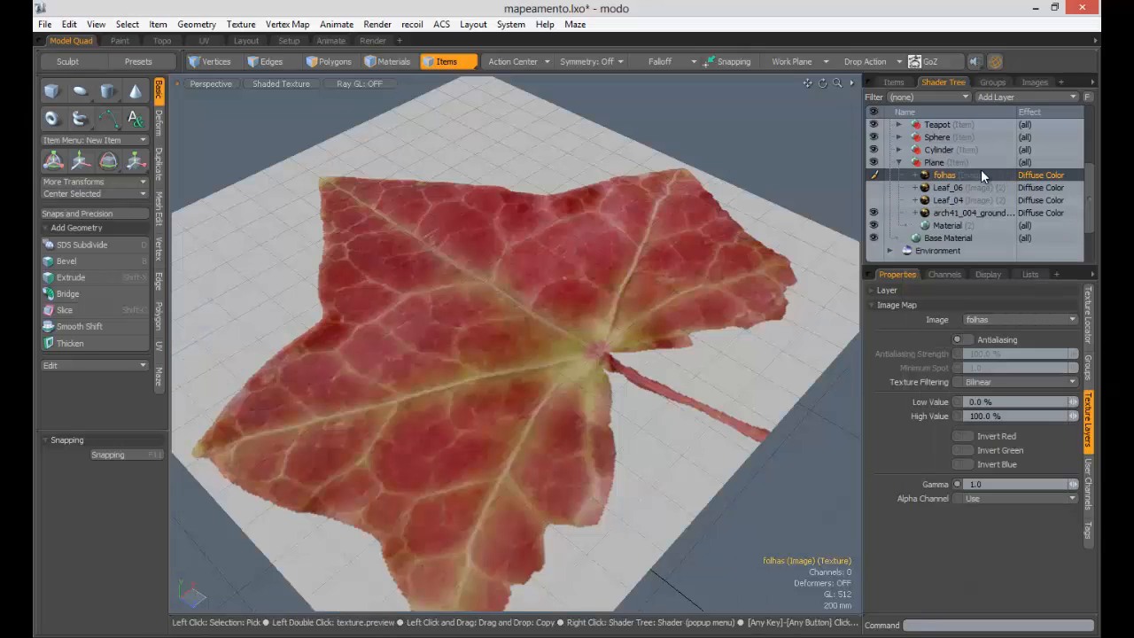
click(1092, 303)
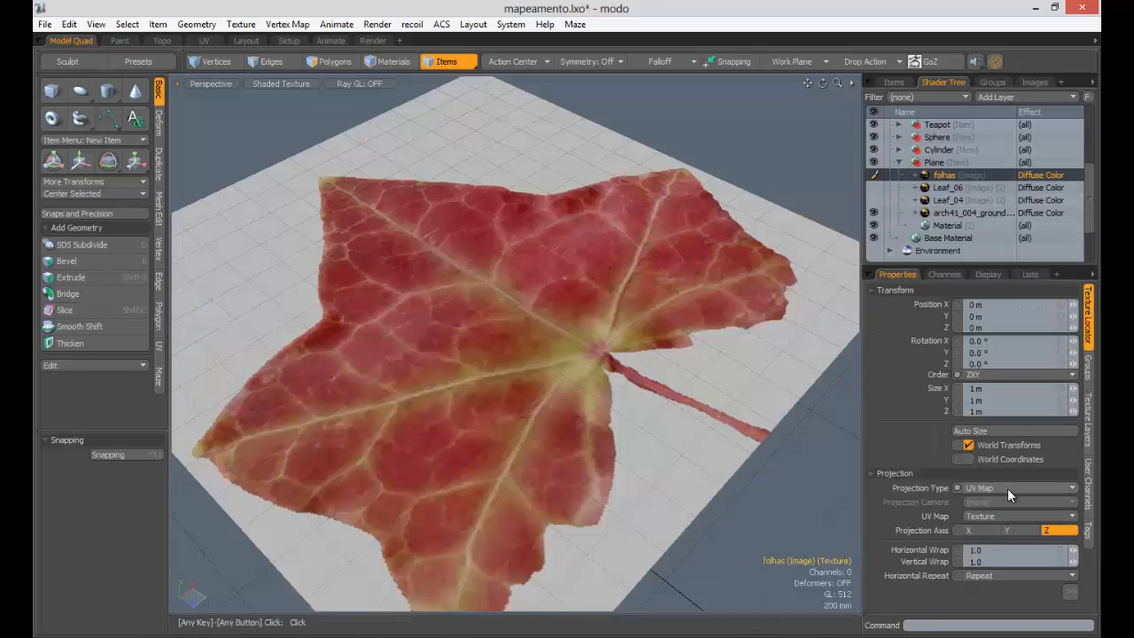
click(926, 290)
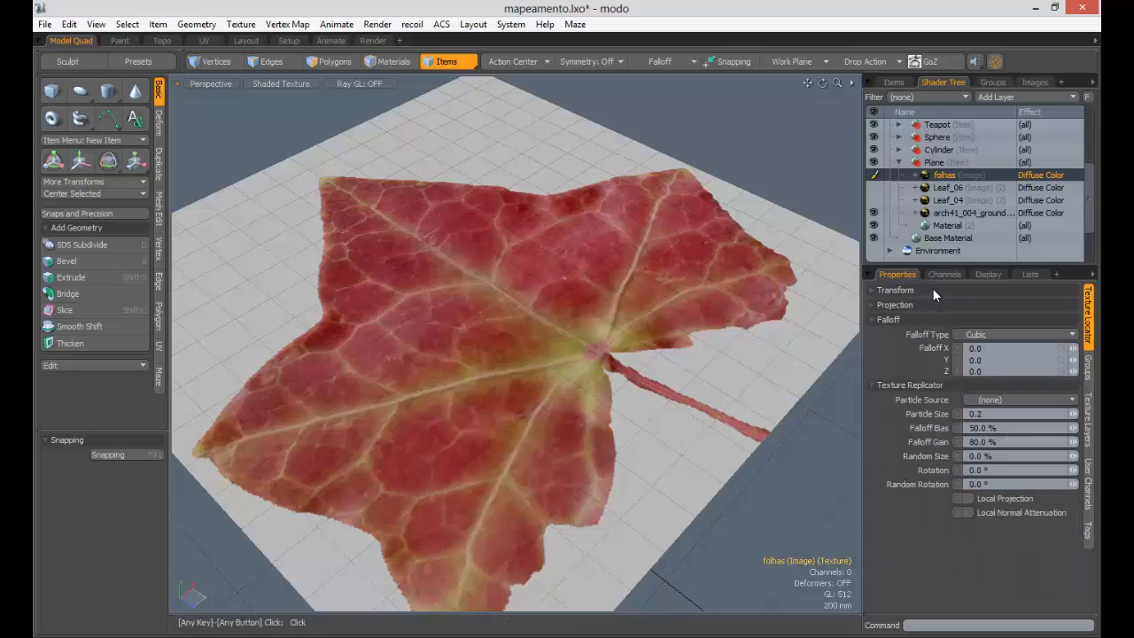
click(993, 398)
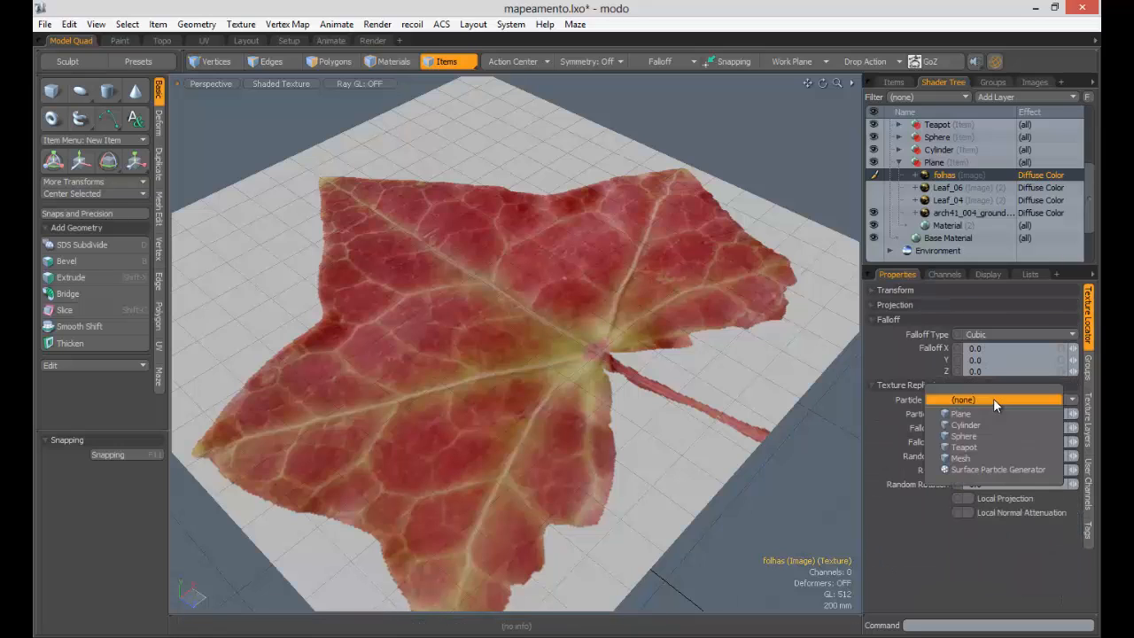
click(982, 468)
click(356, 83)
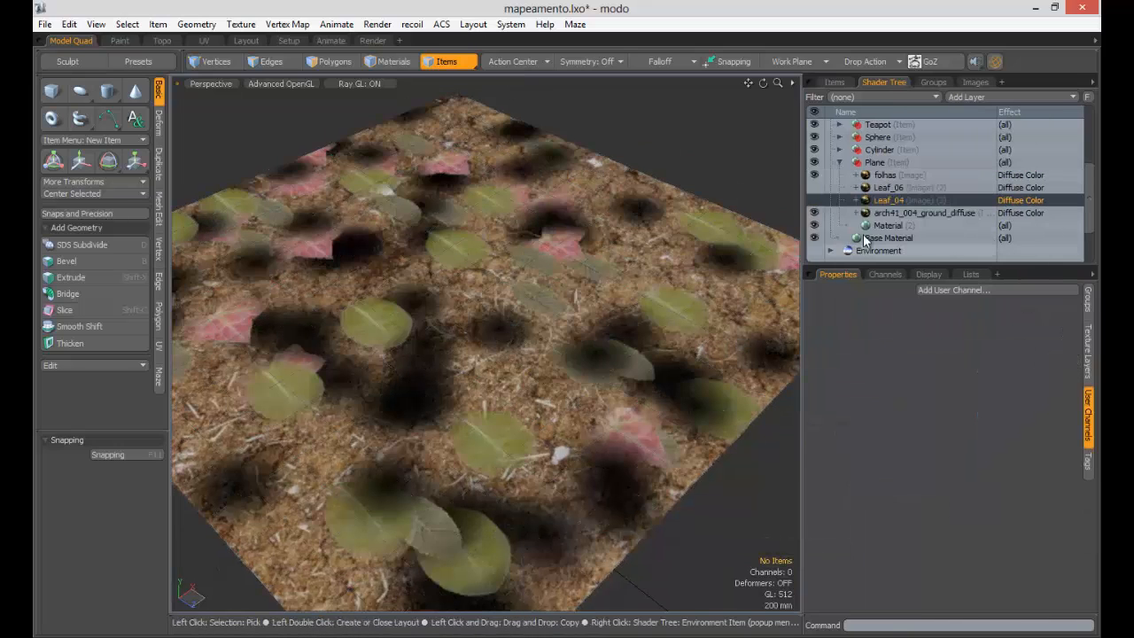
Remove the folhas (Image) layer and the Leaf_06 (Image) (2) (Texture) locator from the folhas group.
click(935, 83)
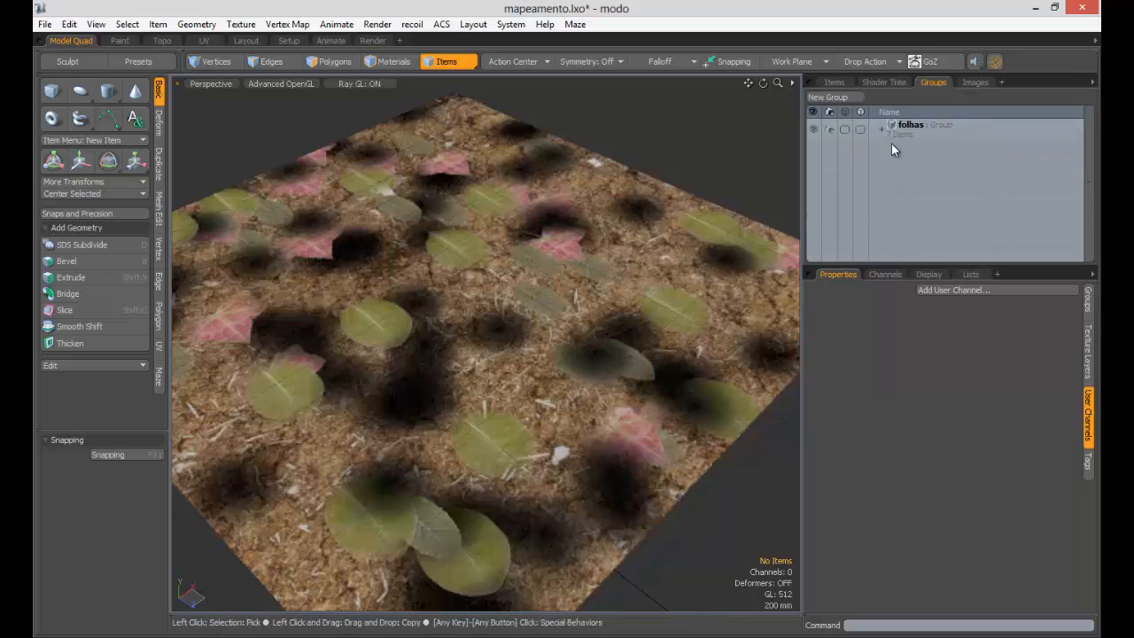
click(881, 128)
scroll(1087, 193, down, 1)
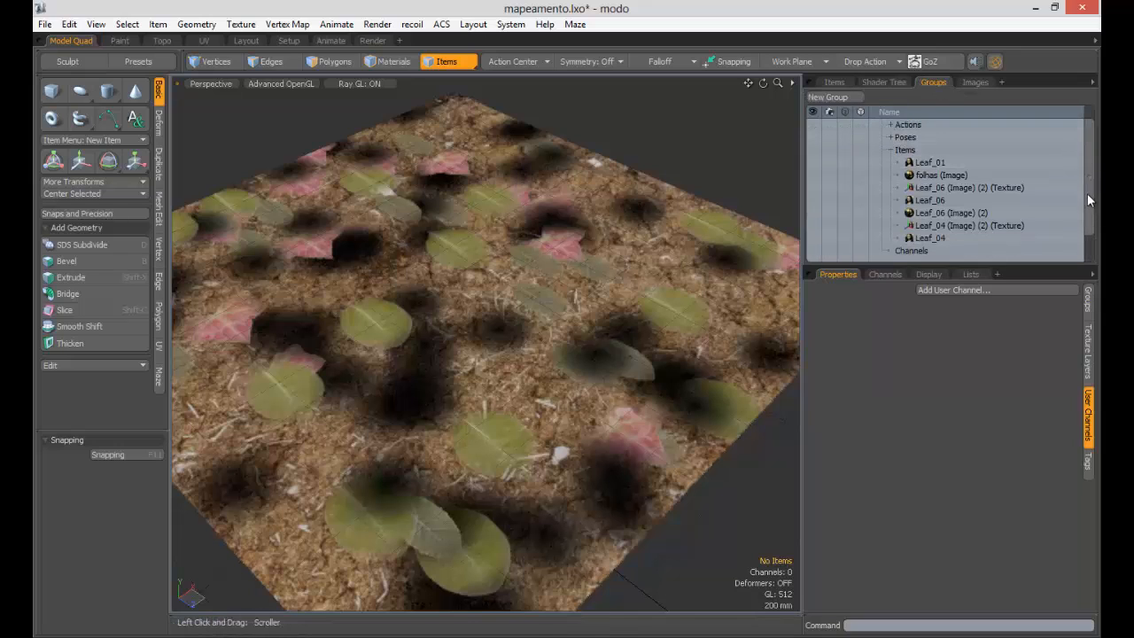
click(926, 175)
right_click(921, 176)
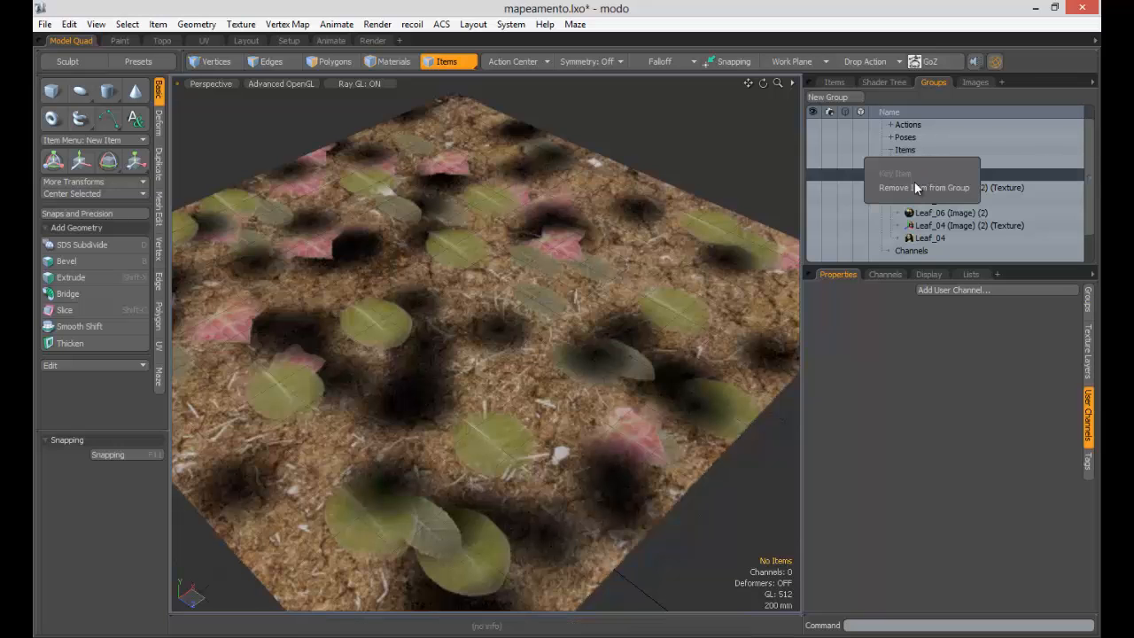
click(917, 188)
right_click(941, 172)
click(944, 187)
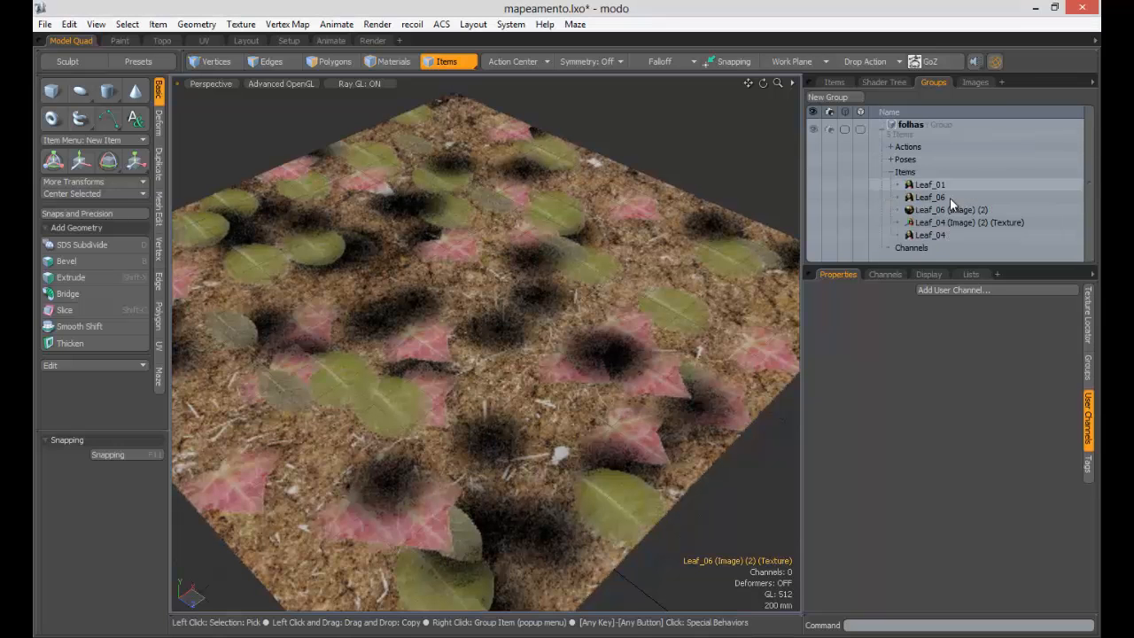
Remove the Leaf_06 (Image) (2) layer and the Leaf_04 (Image) (2) (Texture) locator from the folhas group.
click(943, 210)
right_click(943, 210)
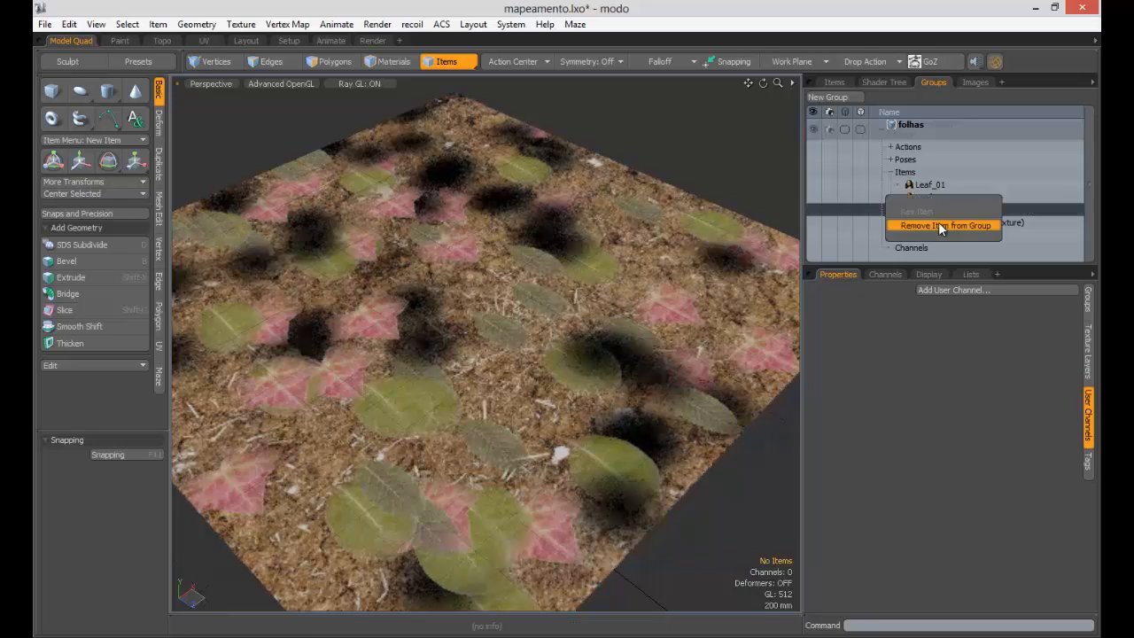
click(941, 225)
click(939, 209)
right_click(938, 209)
click(937, 223)
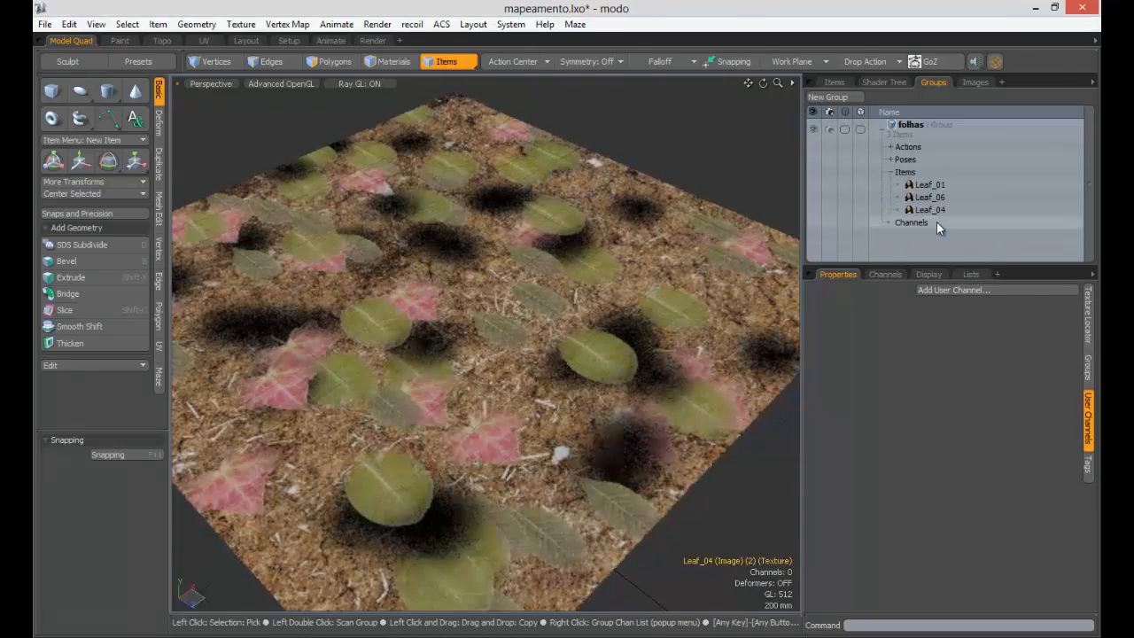
Open the Surface Particle Generator's properties and examine its generator settings alongside the scattered leaves on the plane.
mouse_move(507, 282)
alt+mouse_down()
mouse_move(559, 322)
mouse_move(569, 304)
mouse_move(541, 271)
mouse_move(554, 271)
alt+mouse_up()
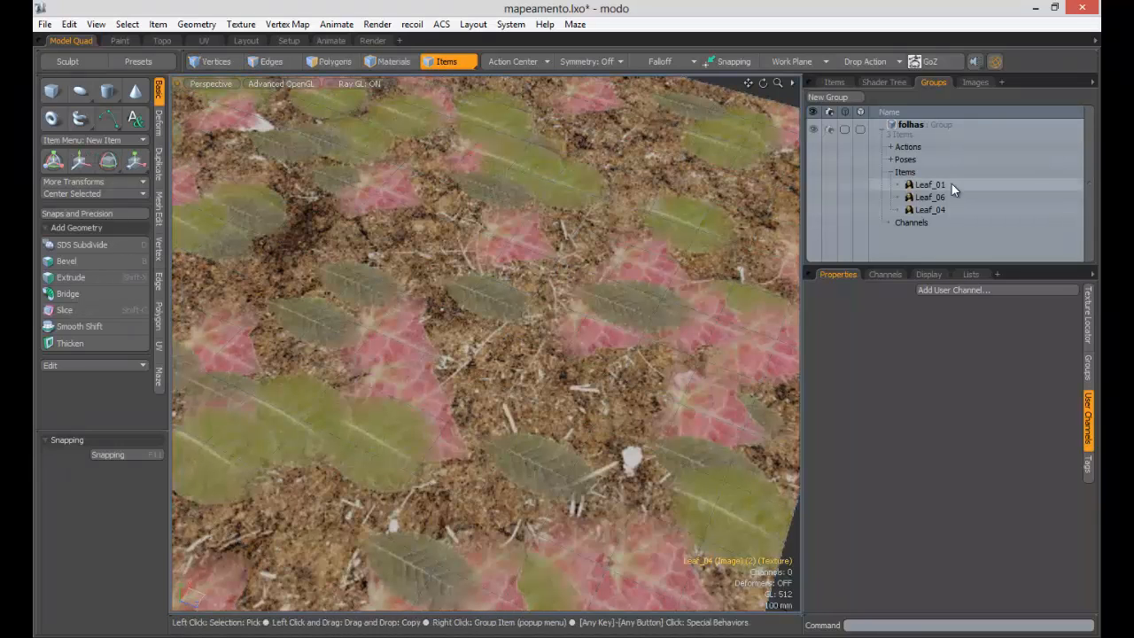
click(884, 82)
click(836, 83)
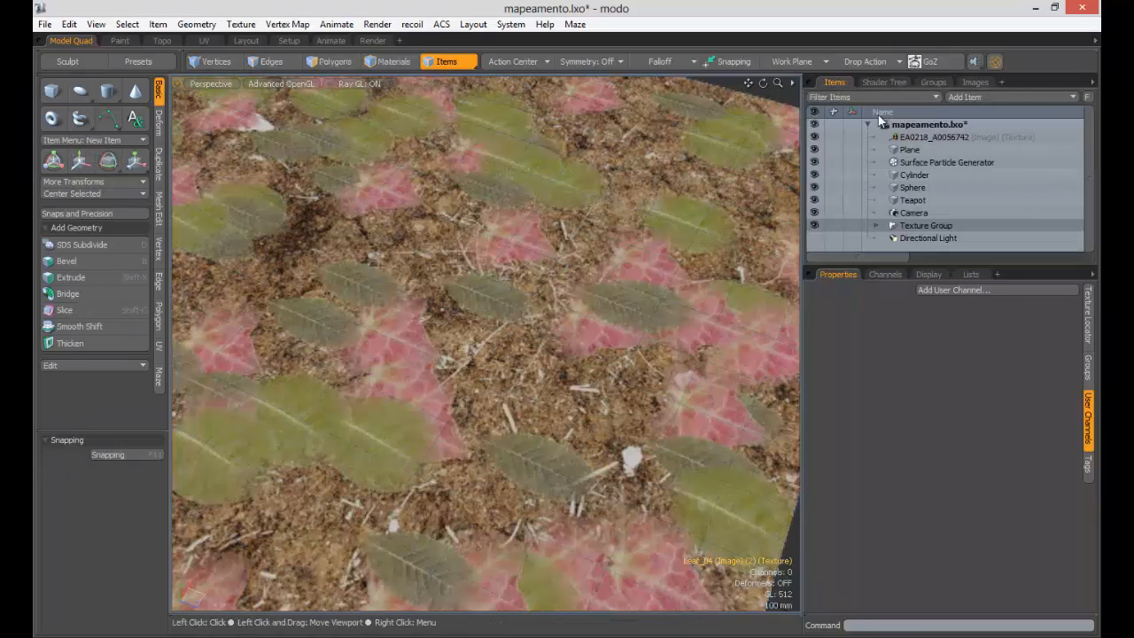
click(926, 162)
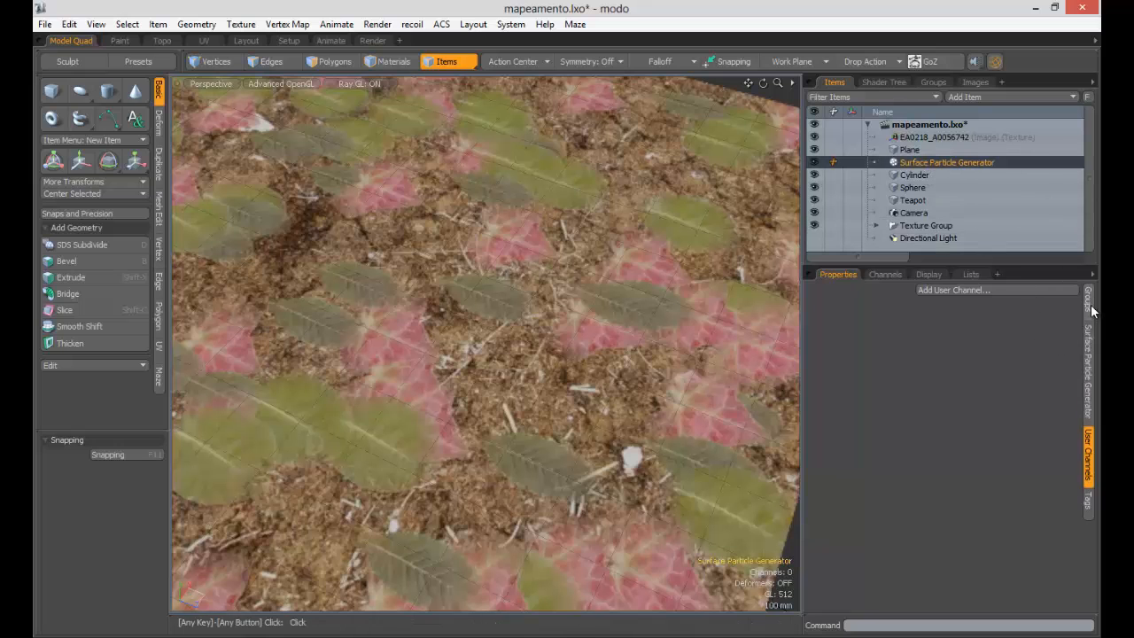
click(939, 165)
click(927, 162)
ctrl+alt+drag(585, 288, 504, 288)
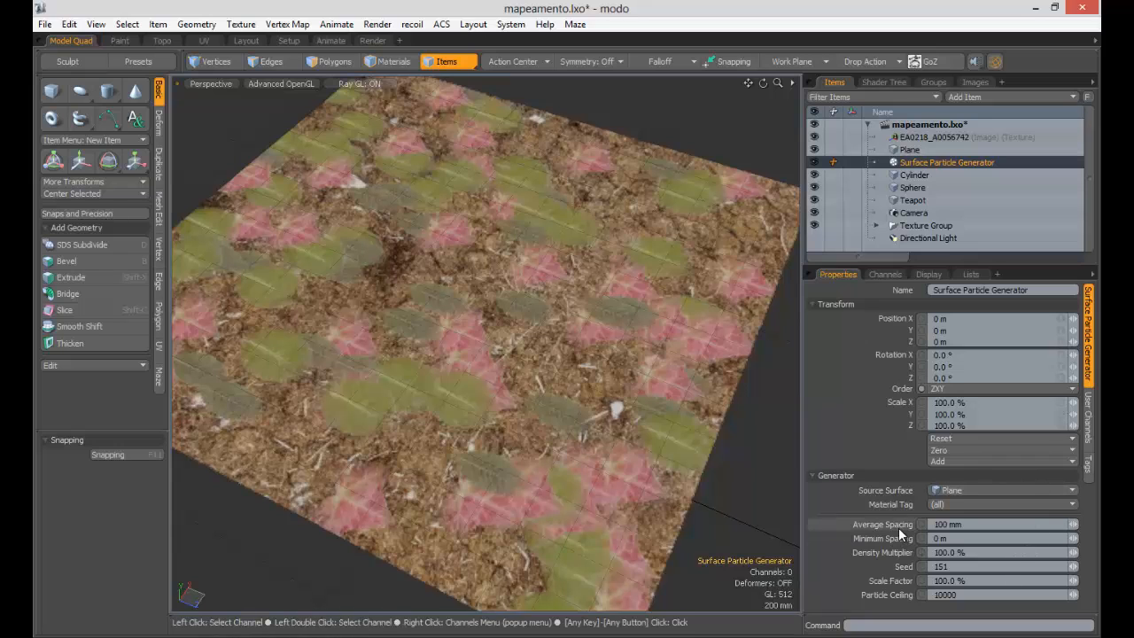
On the folhas layer's texture locator, set the replicator Rotation to 40° and enable Local Projection and Local Normal Attenuation.
click(904, 82)
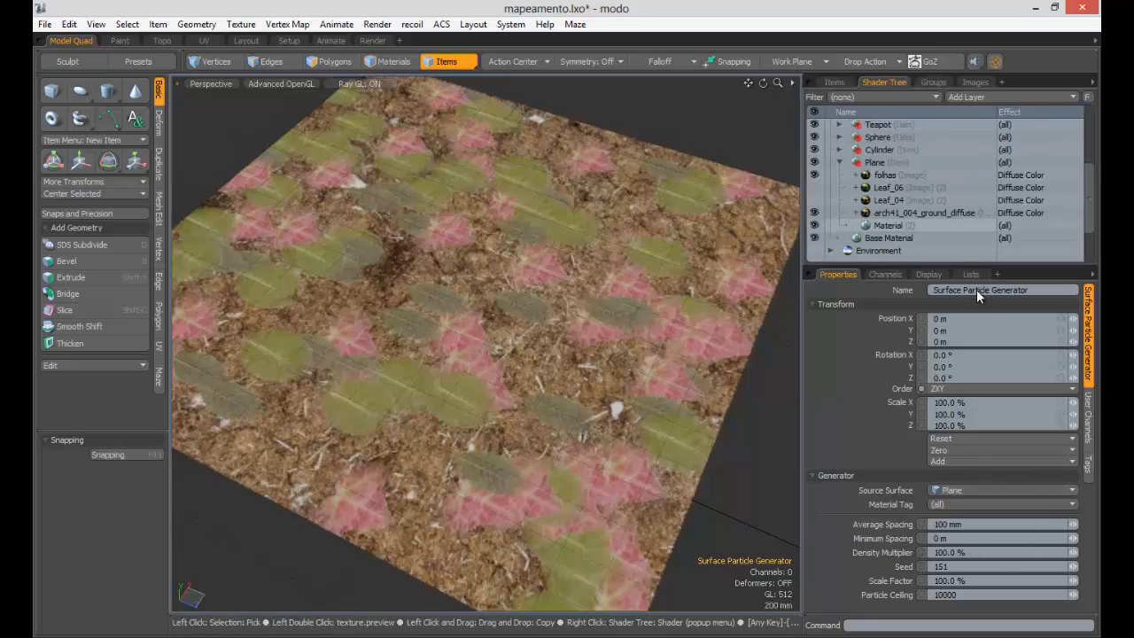
click(895, 175)
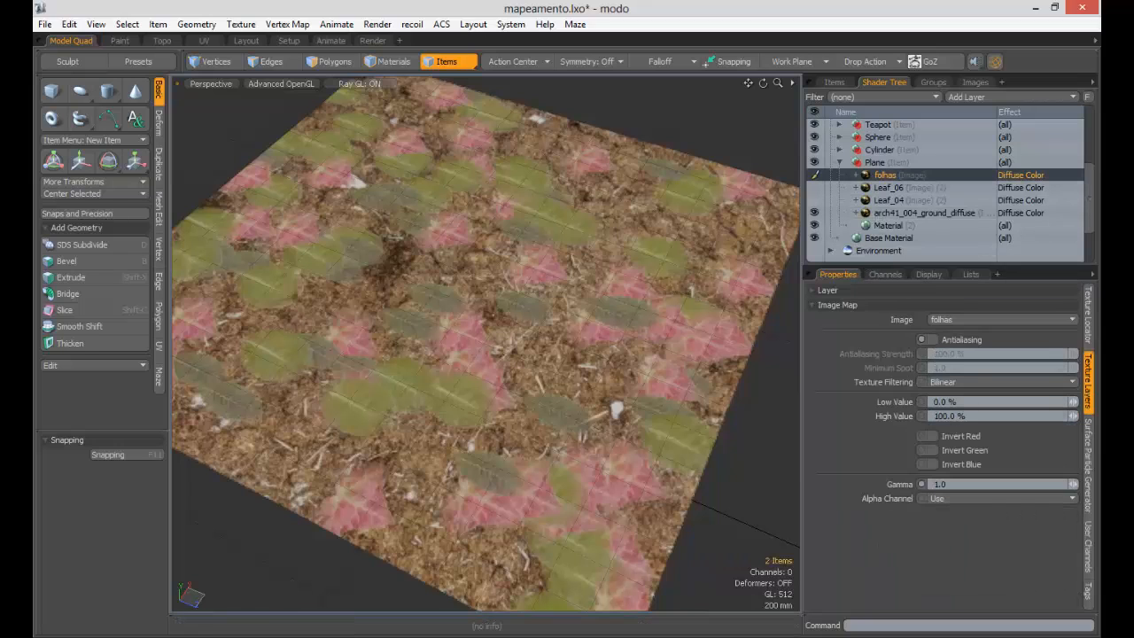
click(1089, 317)
click(867, 473)
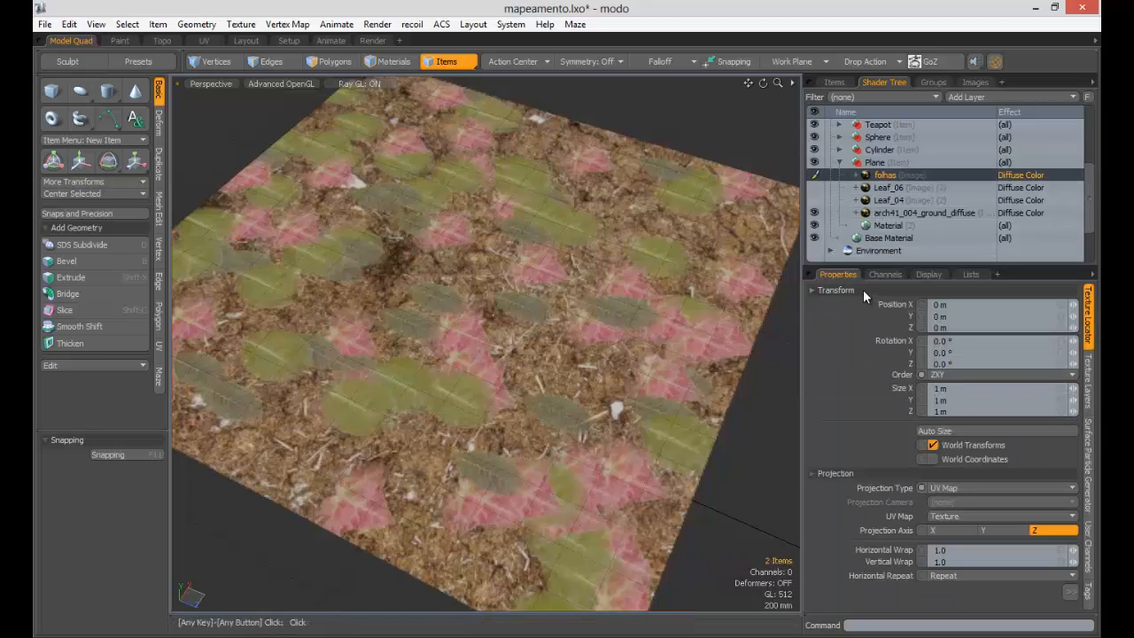
click(867, 289)
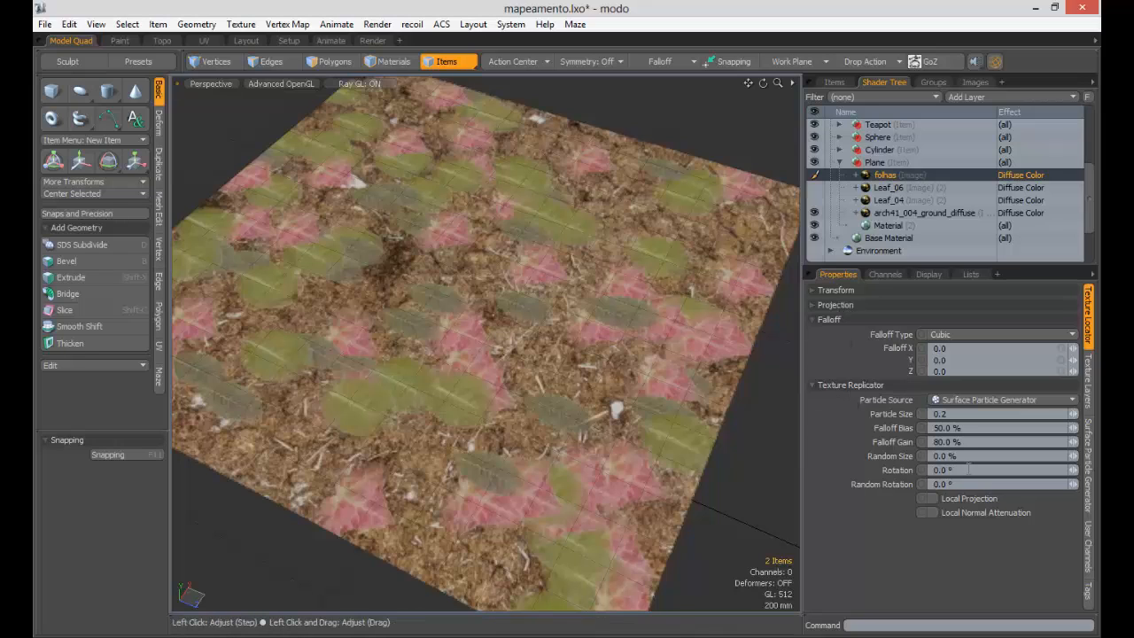
click(913, 470)
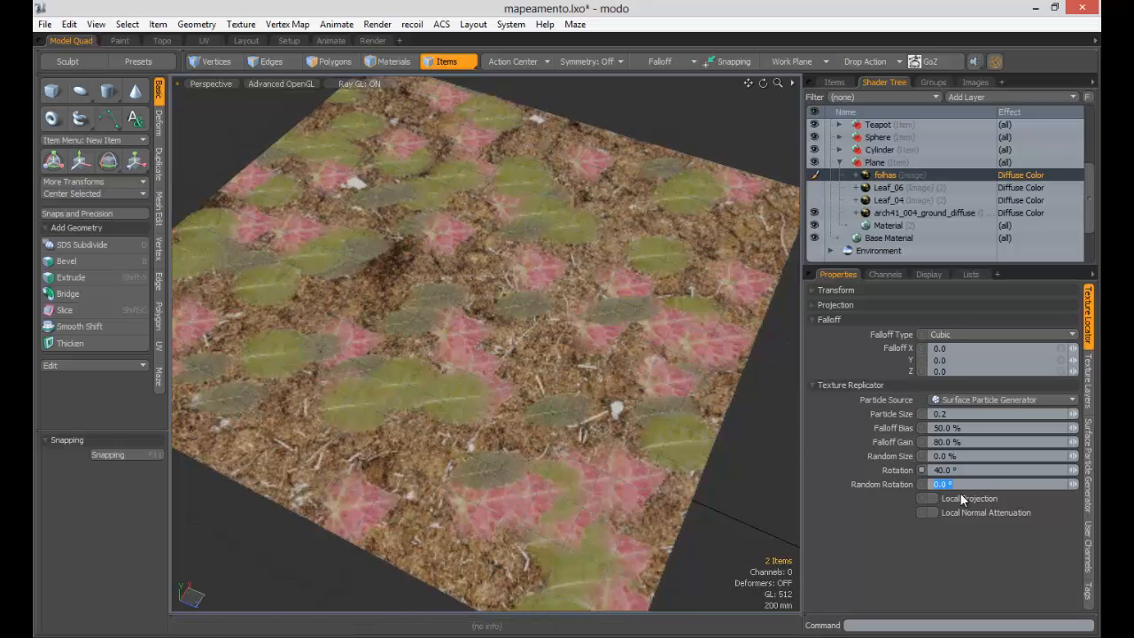
drag(963, 499, 948, 516)
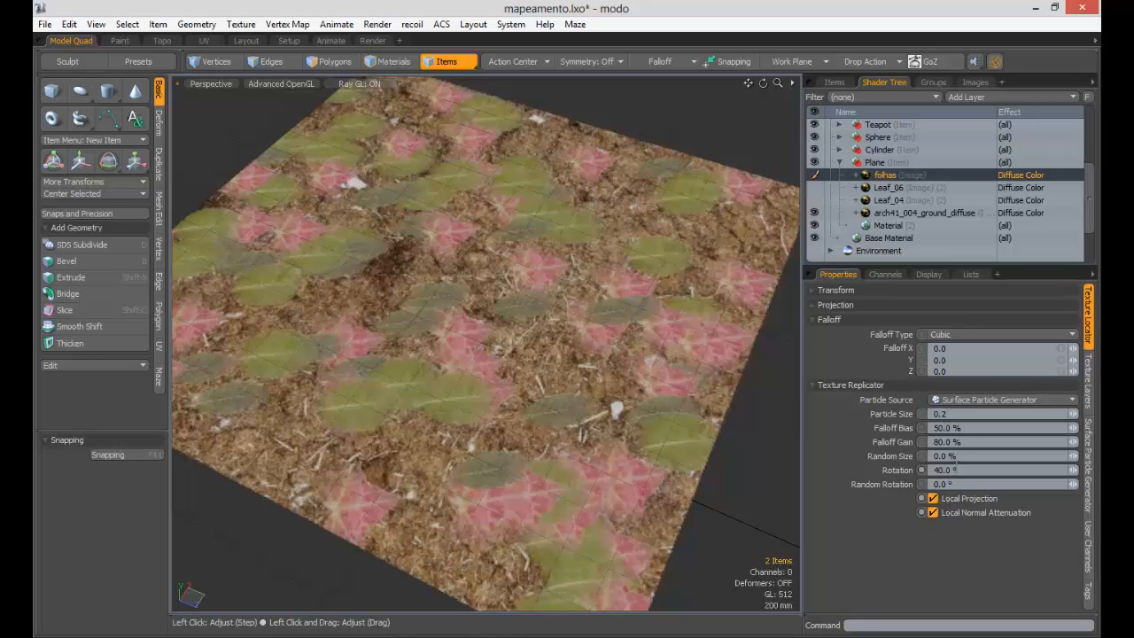
Set the folhas replicator's Random Rotation to 90° and Random Size to 10%.
click(907, 485)
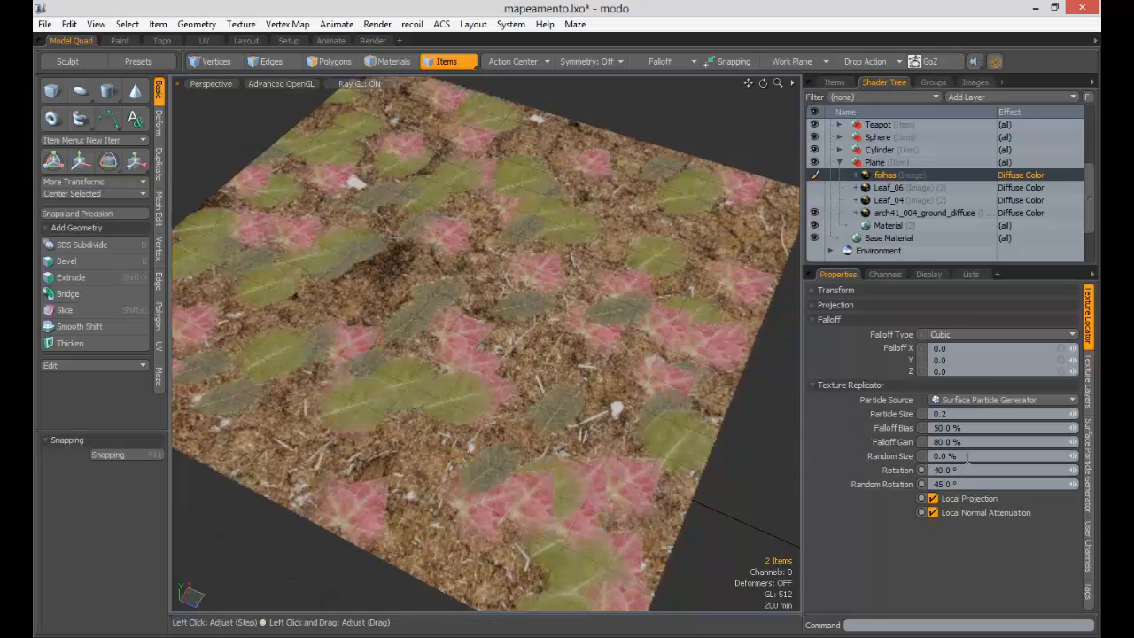
click(903, 458)
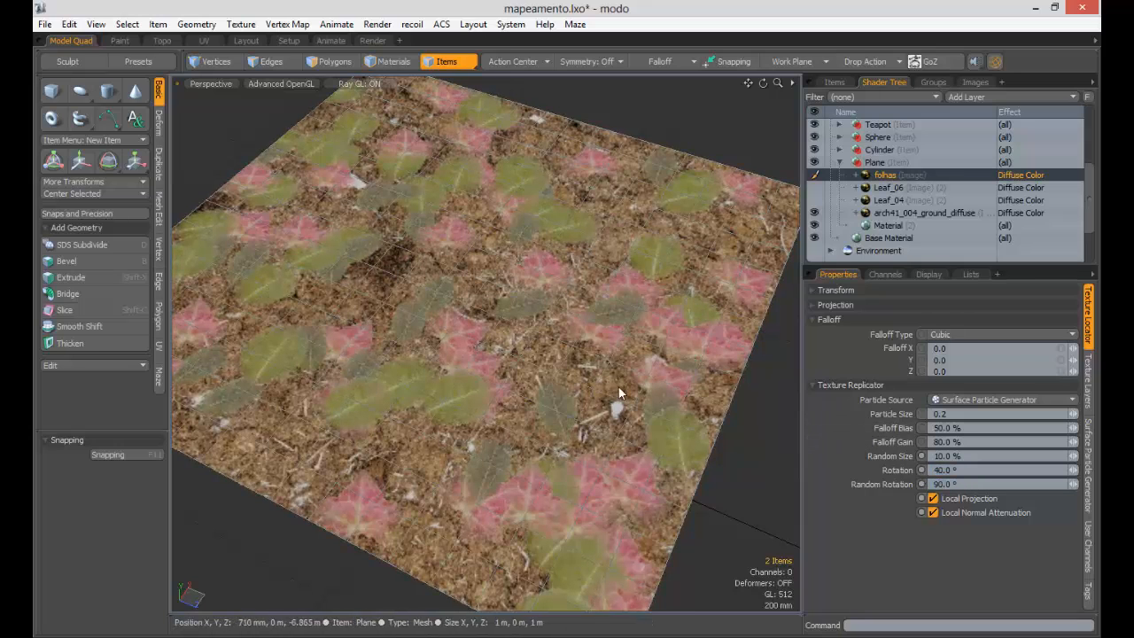
alt+drag(617, 349, 525, 321)
alt+drag(566, 372, 437, 316)
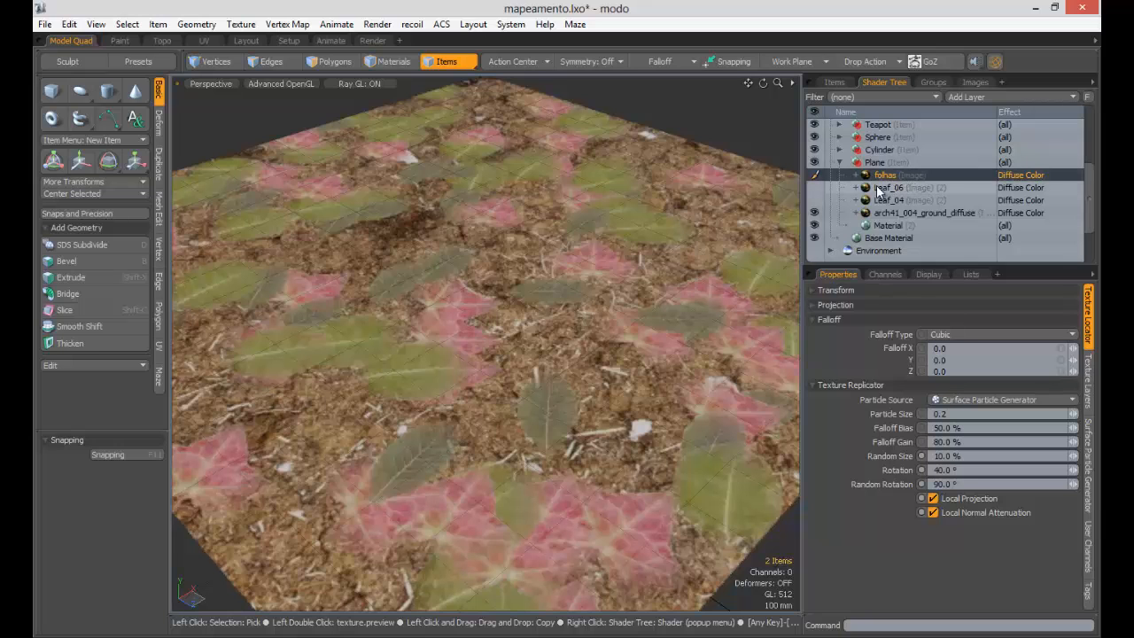
scroll(600, 333, down, 2)
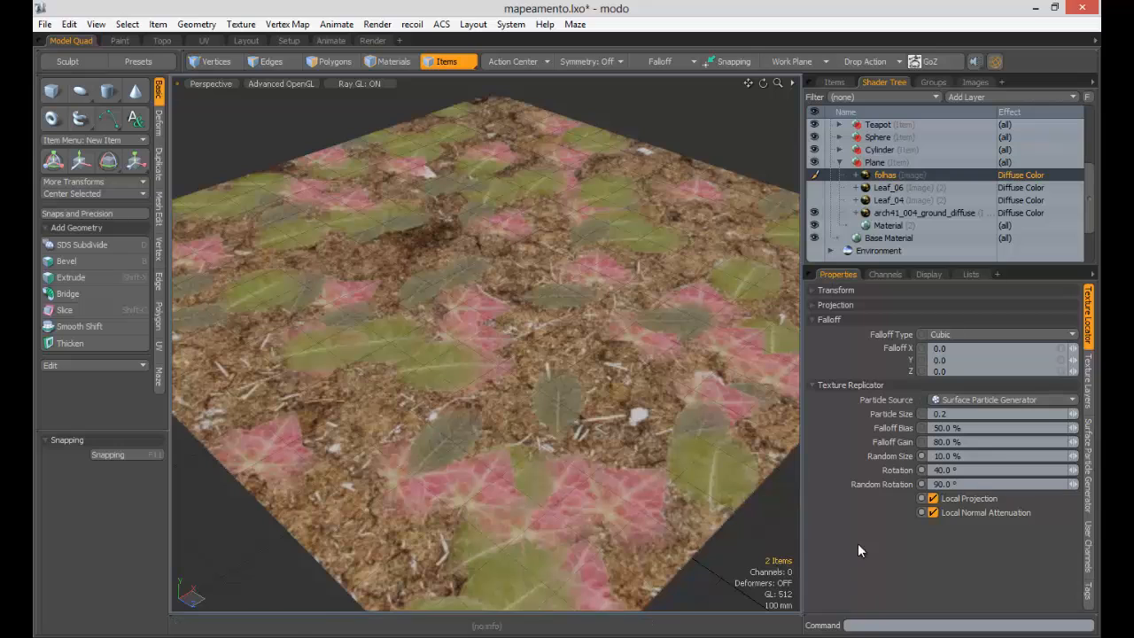
Set the Surface Particle Generator's Average Spacing to 115 mm and vary its Seed to redistribute the leaves.
click(654, 94)
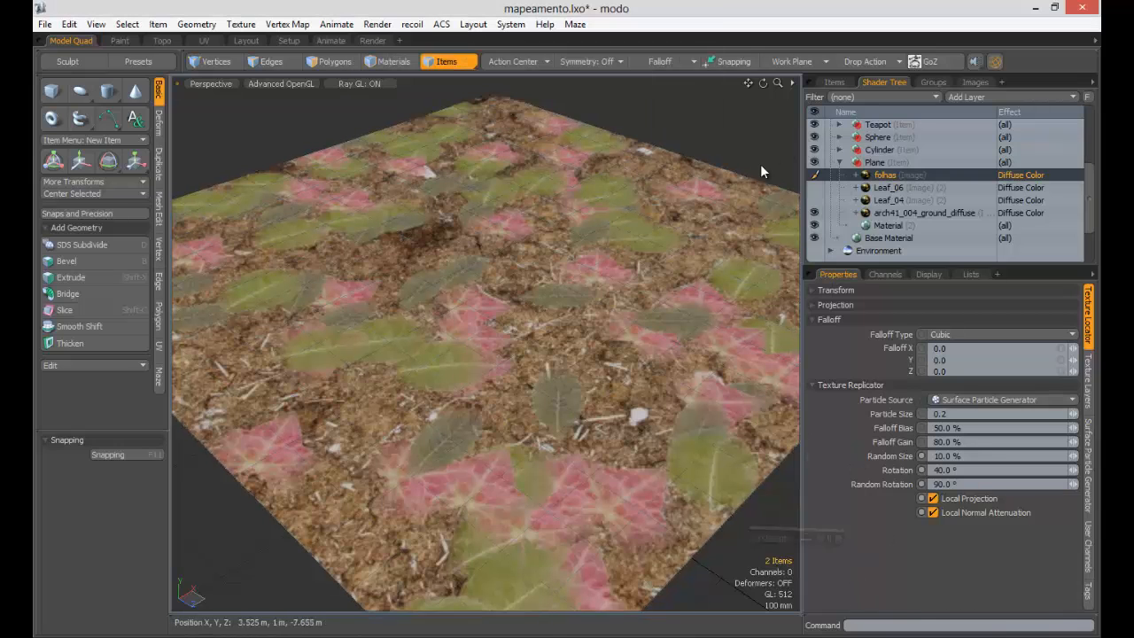
click(835, 81)
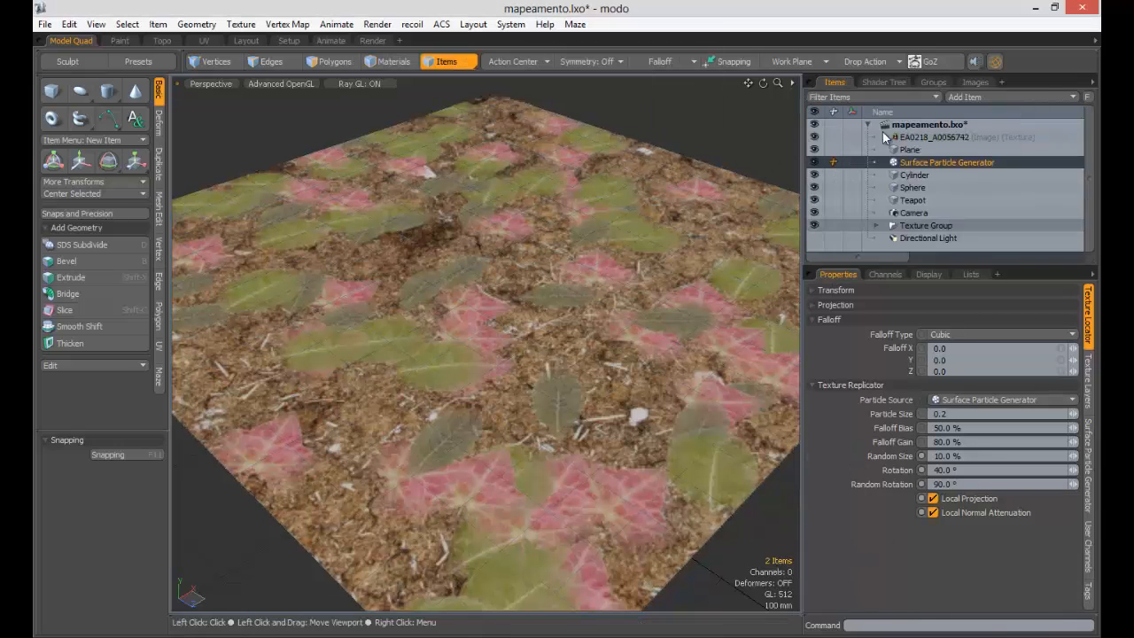
click(932, 165)
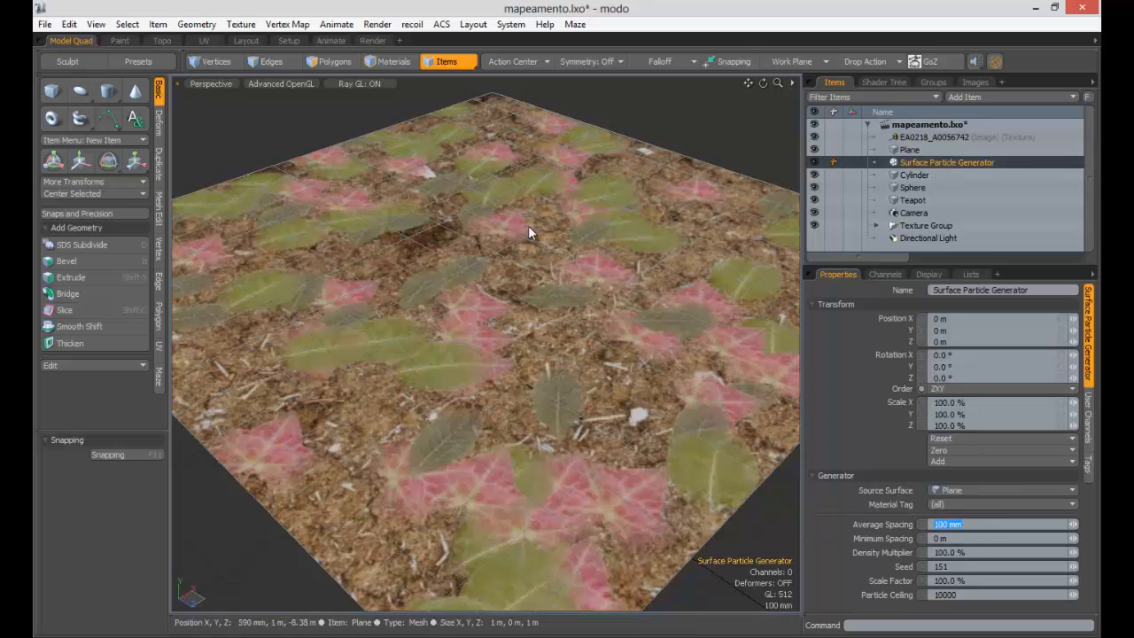
ctrl+alt+drag(583, 290, 563, 290)
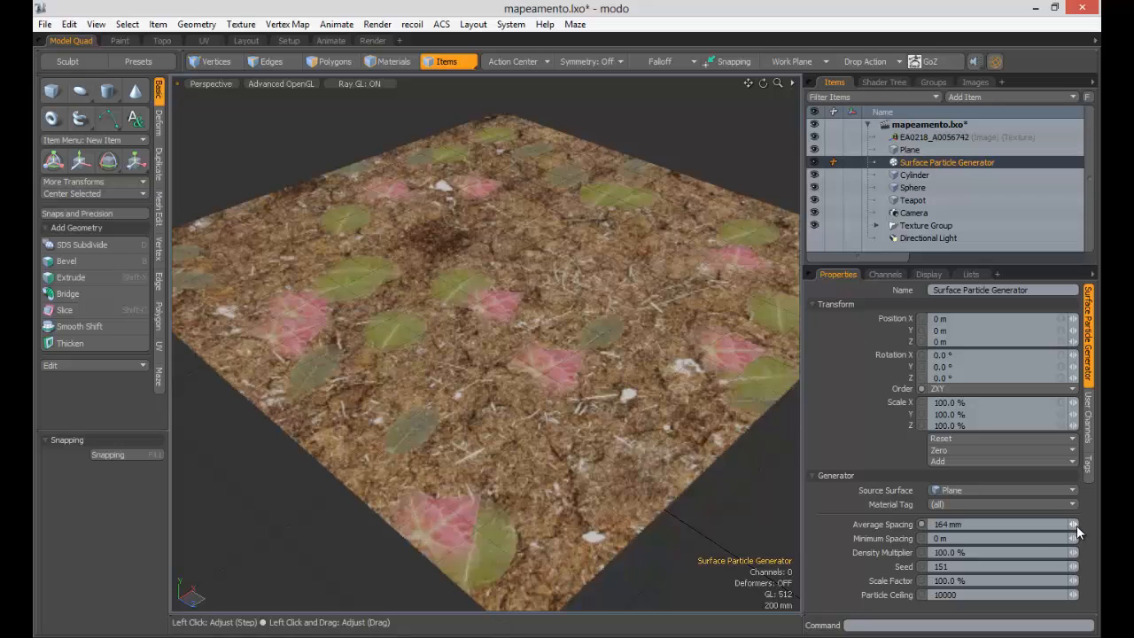
drag(1073, 525, 1076, 528)
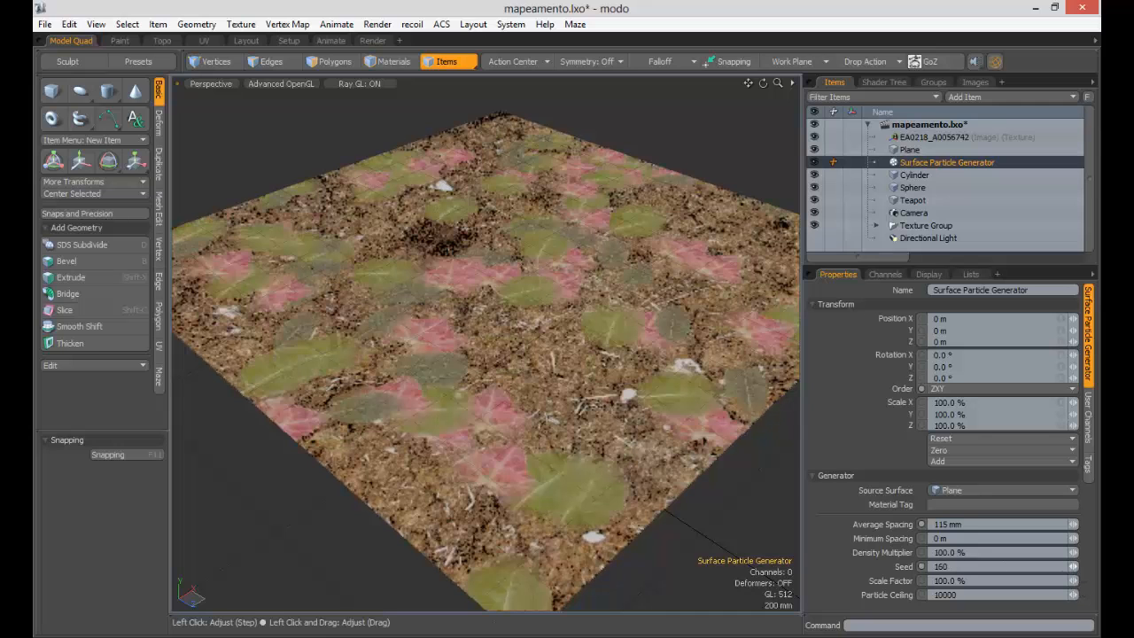
drag(1073, 566, 1077, 566)
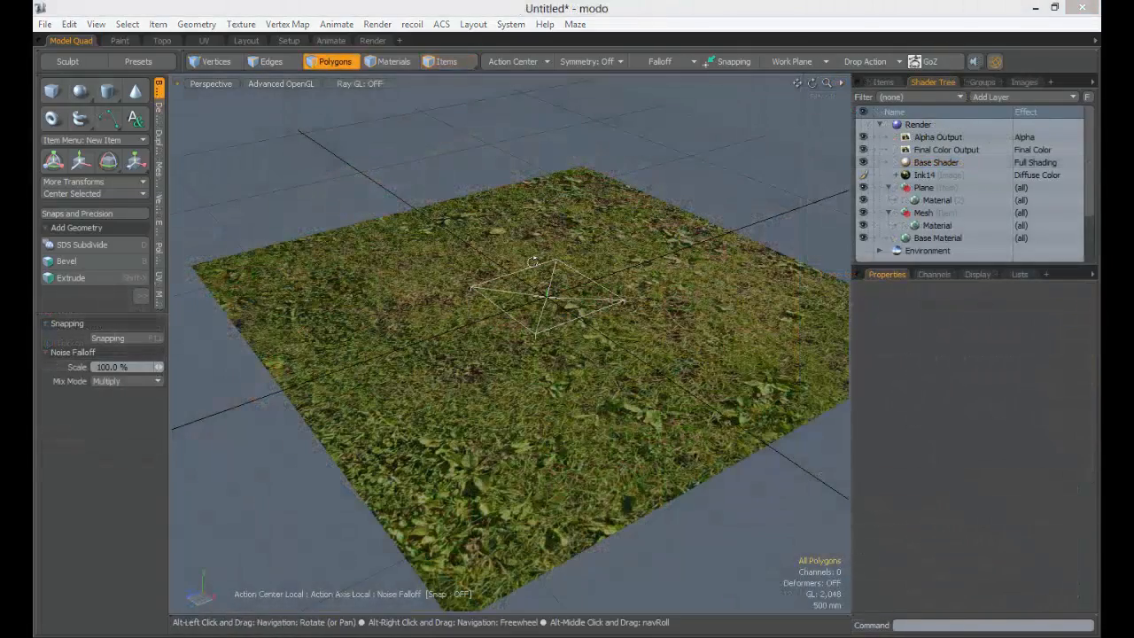
Drop the active tool with its Noise Falloff, switch to item selection and turn on the Dimensions Tool.
mouse_move(533, 263)
alt+mouse_down()
mouse_move(527, 277)
mouse_move(549, 302)
mouse_move(598, 307)
mouse_move(398, 198)
mouse_move(543, 279)
mouse_move(567, 330)
mouse_move(509, 310)
mouse_move(496, 270)
mouse_move(514, 270)
alt+mouse_up()
alt+drag(514, 270, 467, 279)
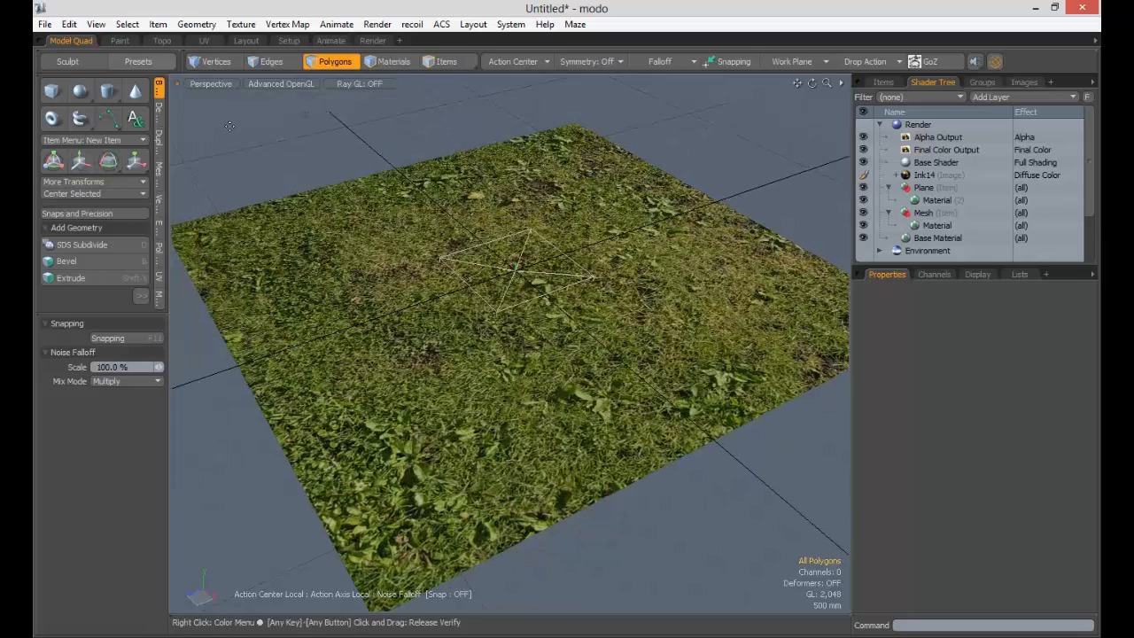
key(Escape)
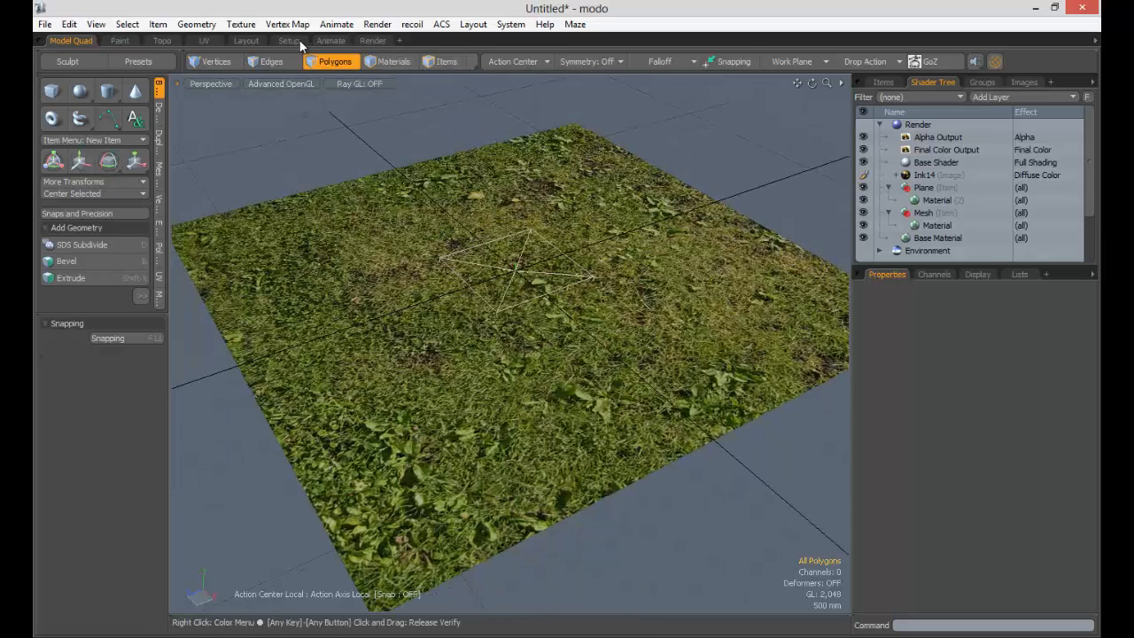
key(5)
click(96, 24)
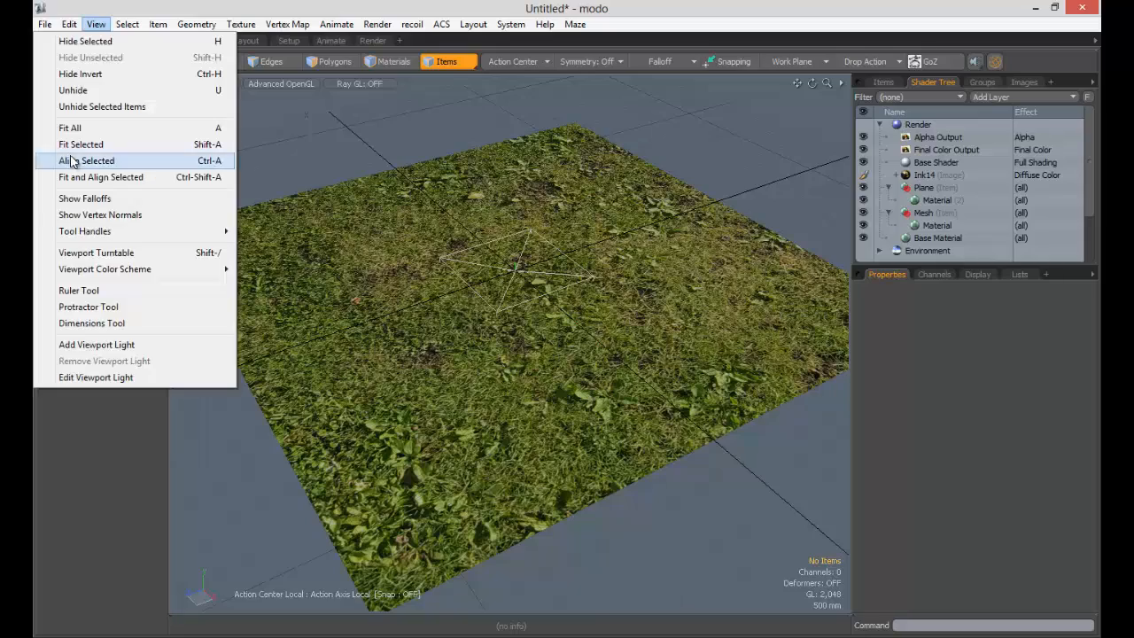
click(92, 323)
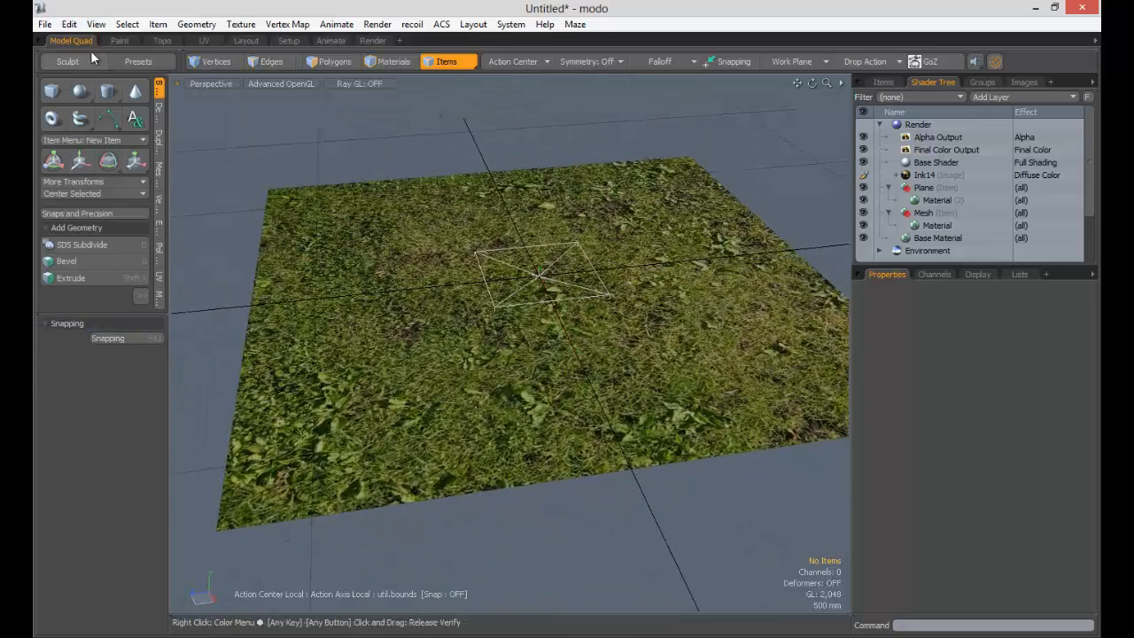
Reactivate the Dimensions Tool and select the grass Plane to measure its side lengths.
click(96, 24)
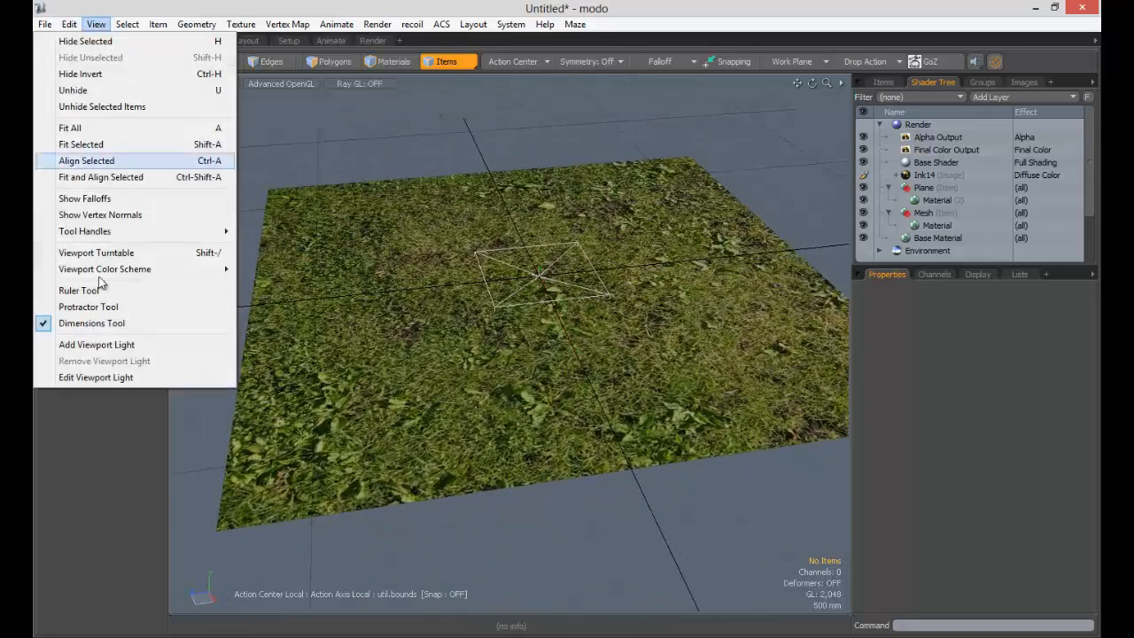
click(405, 301)
click(397, 277)
click(96, 24)
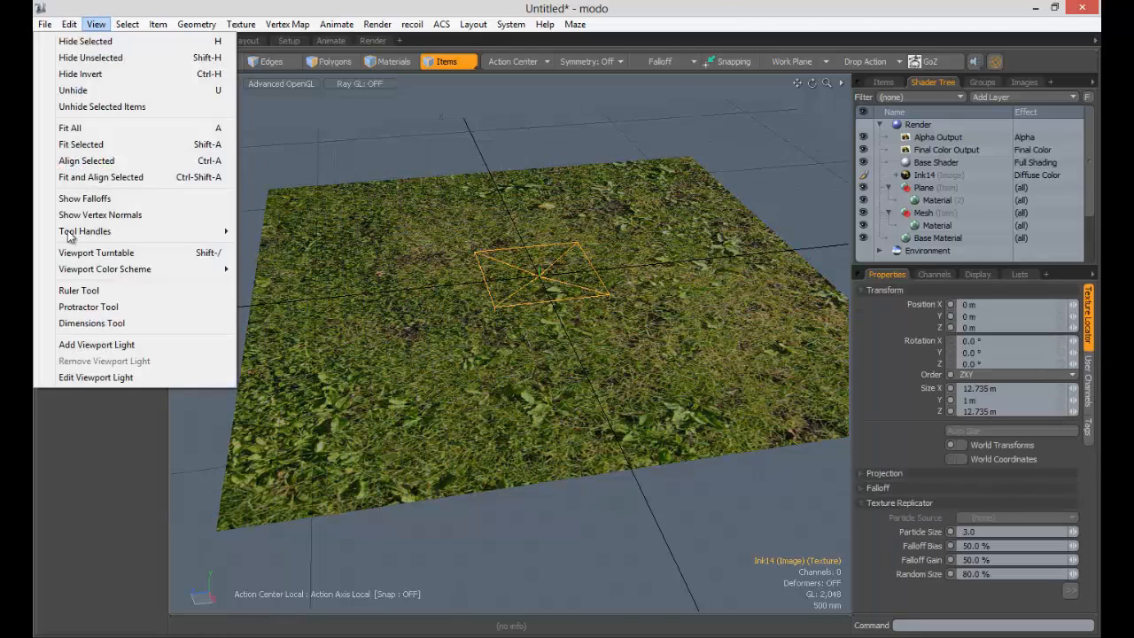
click(91, 323)
alt+drag(487, 213, 588, 266)
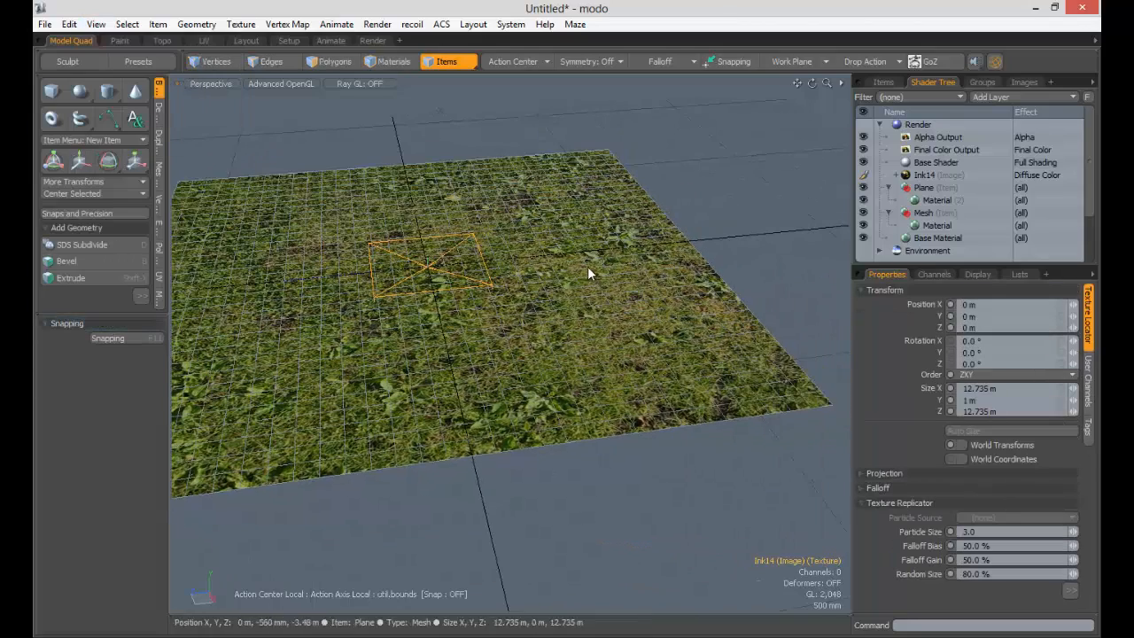
click(590, 267)
alt+shift+drag(677, 252, 487, 204)
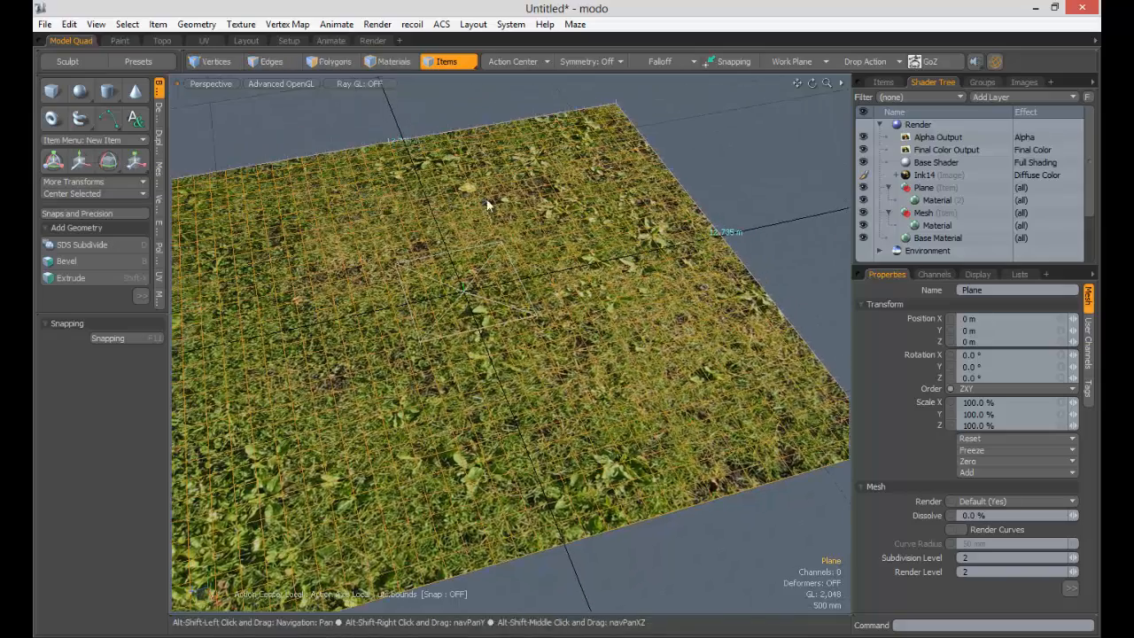
alt+drag(379, 150, 208, 323)
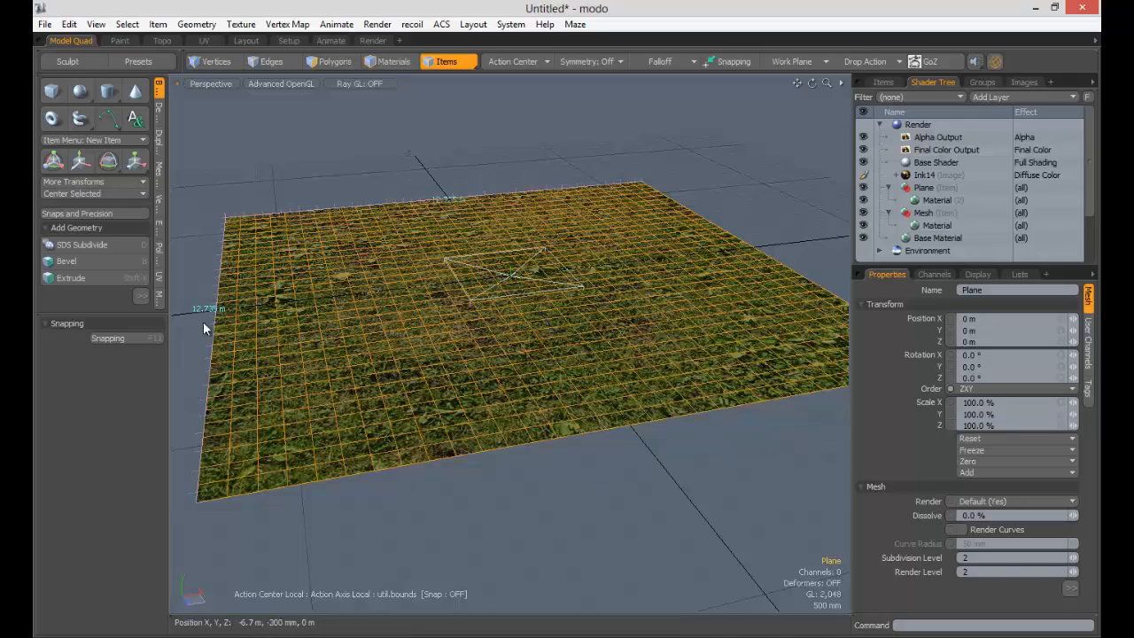
Examine how the grass texture covers the whole plane from several angles and distances.
alt+drag(368, 235, 469, 312)
ctrl+alt+drag(469, 312, 569, 228)
ctrl+alt+drag(568, 228, 585, 290)
ctrl+alt+drag(585, 291, 364, 251)
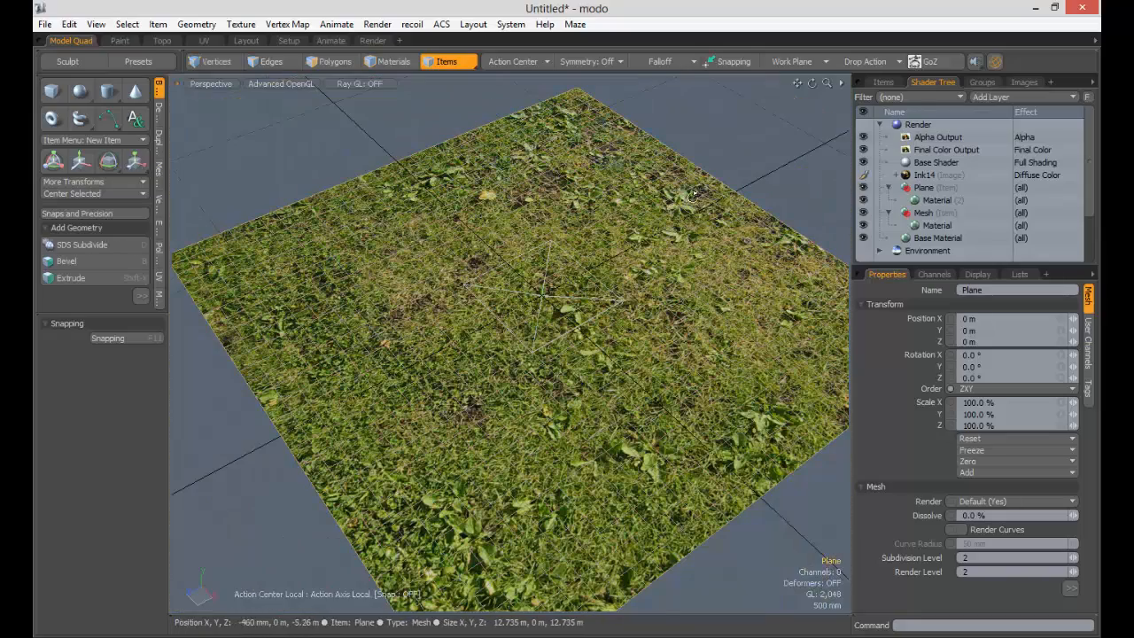
alt+drag(694, 195, 518, 118)
ctrl+alt+drag(599, 401, 454, 276)
scroll(554, 283, down, 5)
alt+drag(558, 278, 725, 292)
scroll(725, 292, down, 6)
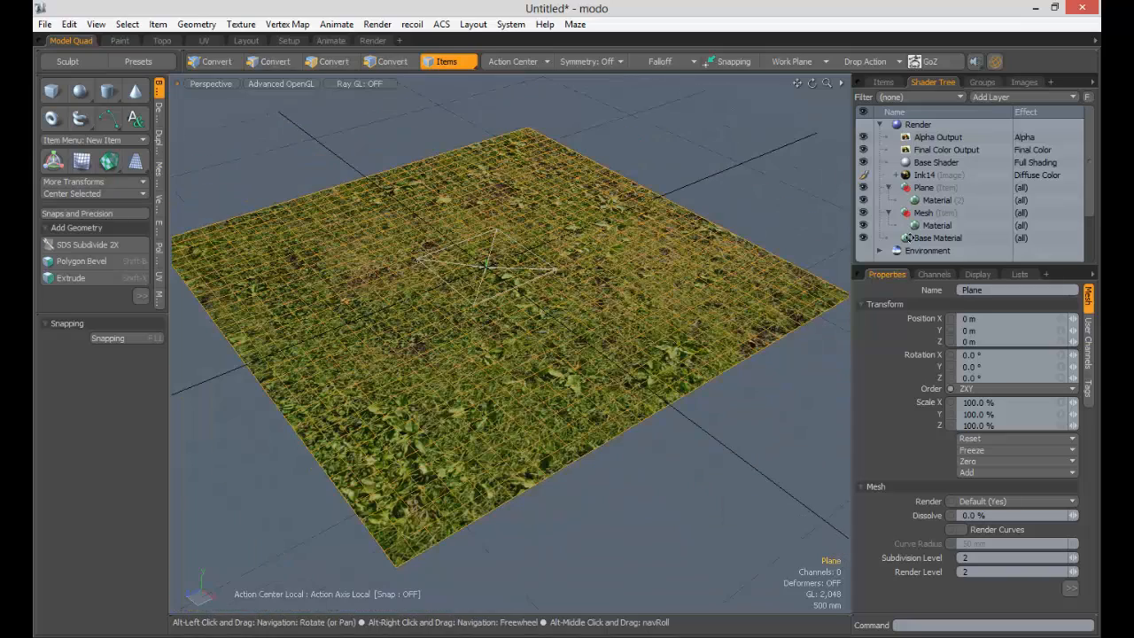
Set the Ink14 image's texture locator size to 1 m in X, Y and Z.
click(966, 175)
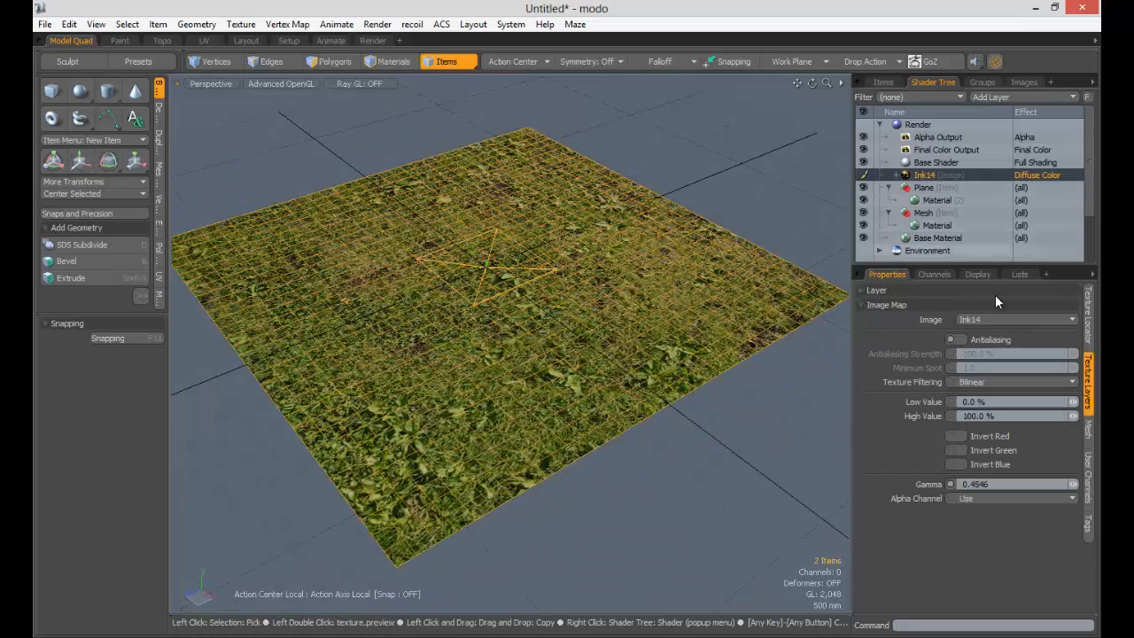
click(1089, 319)
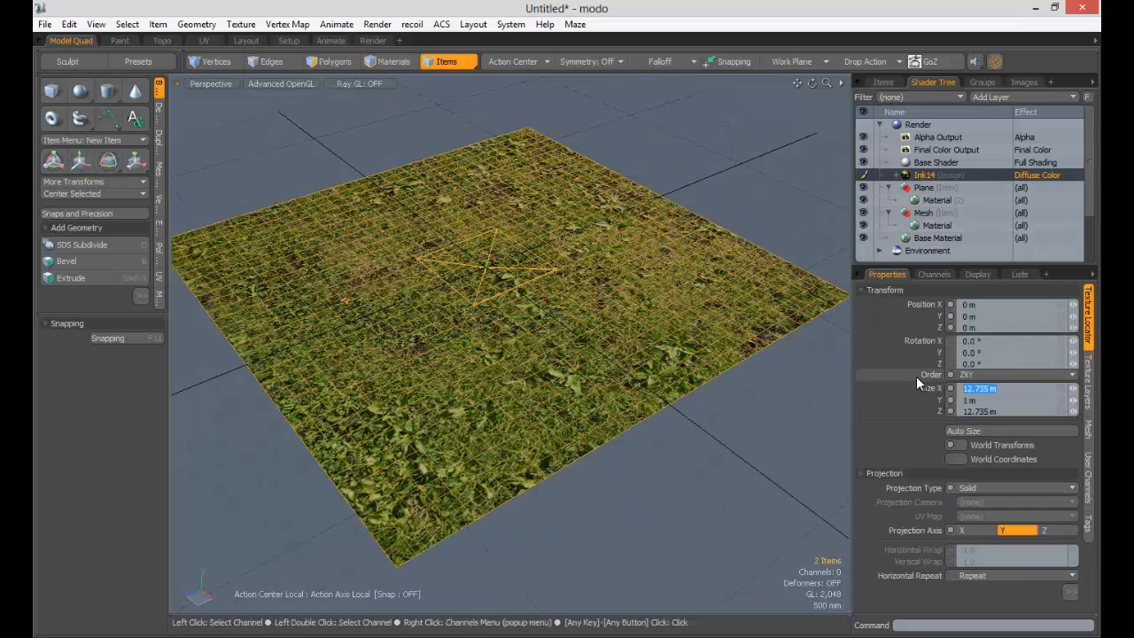
text(1)
key(Tab)
text(1)
key(Tab)
text(1)
key(Return)
Deselect all items and examine the repeating tiles of the grass texture across the plane.
ctrl+alt+drag(646, 333, 744, 335)
alt+drag(656, 355, 603, 322)
alt+drag(562, 444, 588, 328)
scroll(588, 329, down, 5)
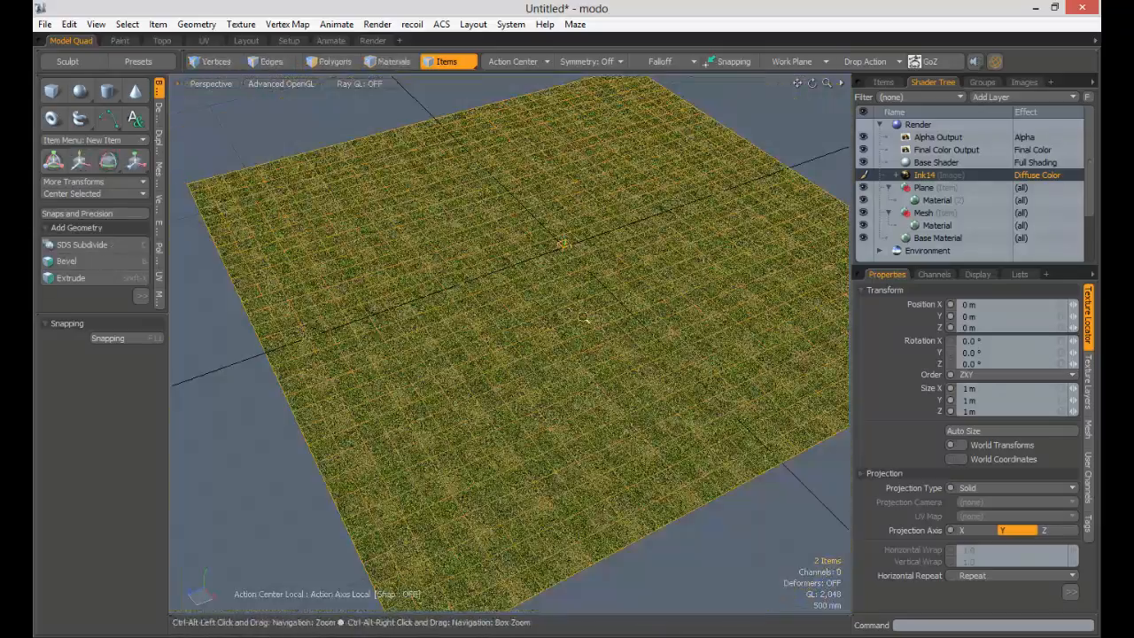
click(607, 331)
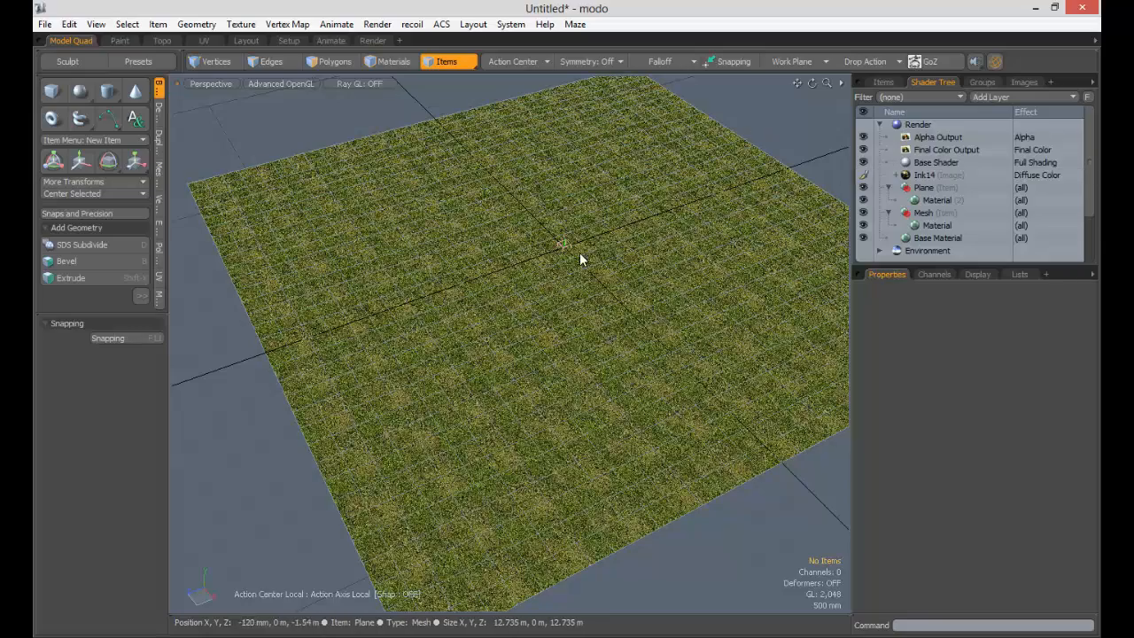
Open a render preview of the grass-textured plane to see its tiling.
alt+shift+drag(712, 370, 652, 366)
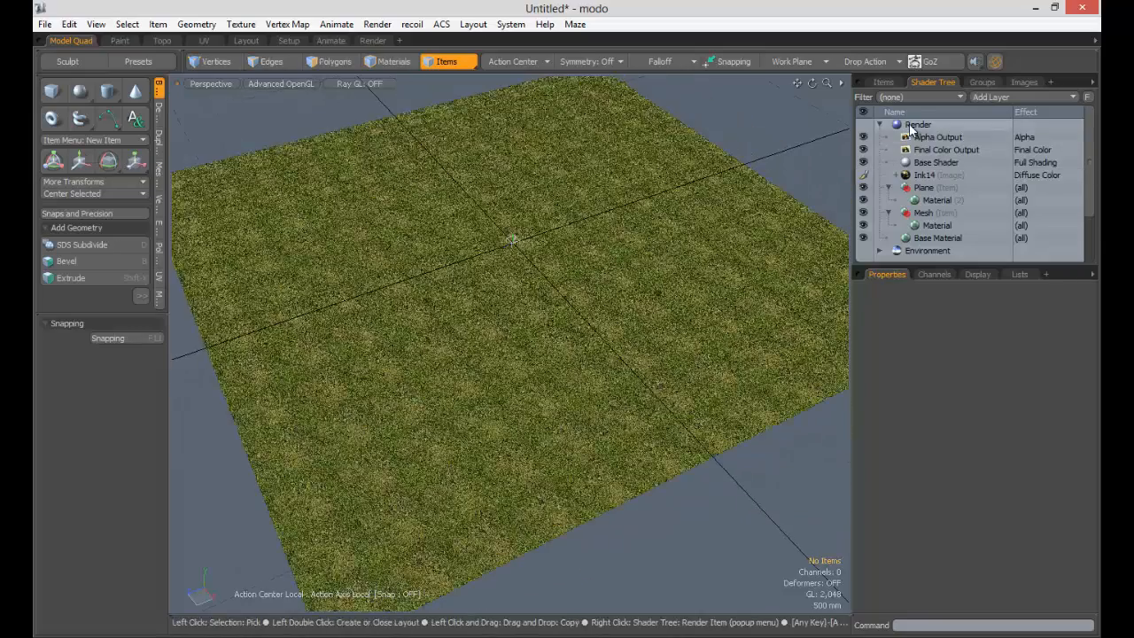
click(919, 125)
key(F8)
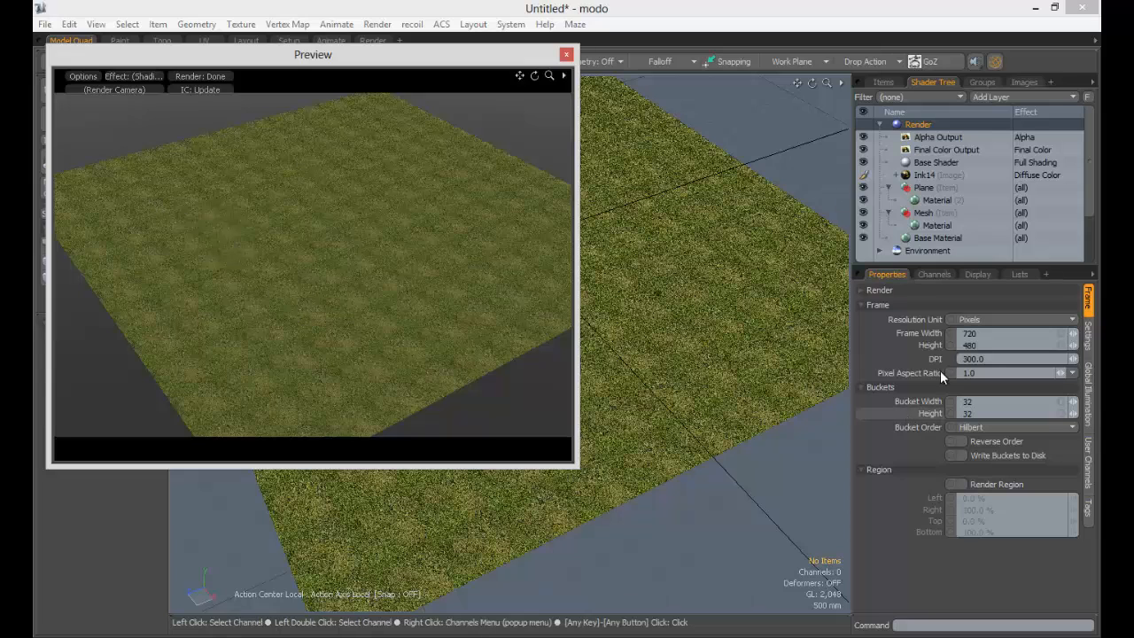
Set Ink14's Texture Replicator to particle size 3.0, random size 80%, rotation and random rotation 80°, with Plane as the particle source.
click(936, 171)
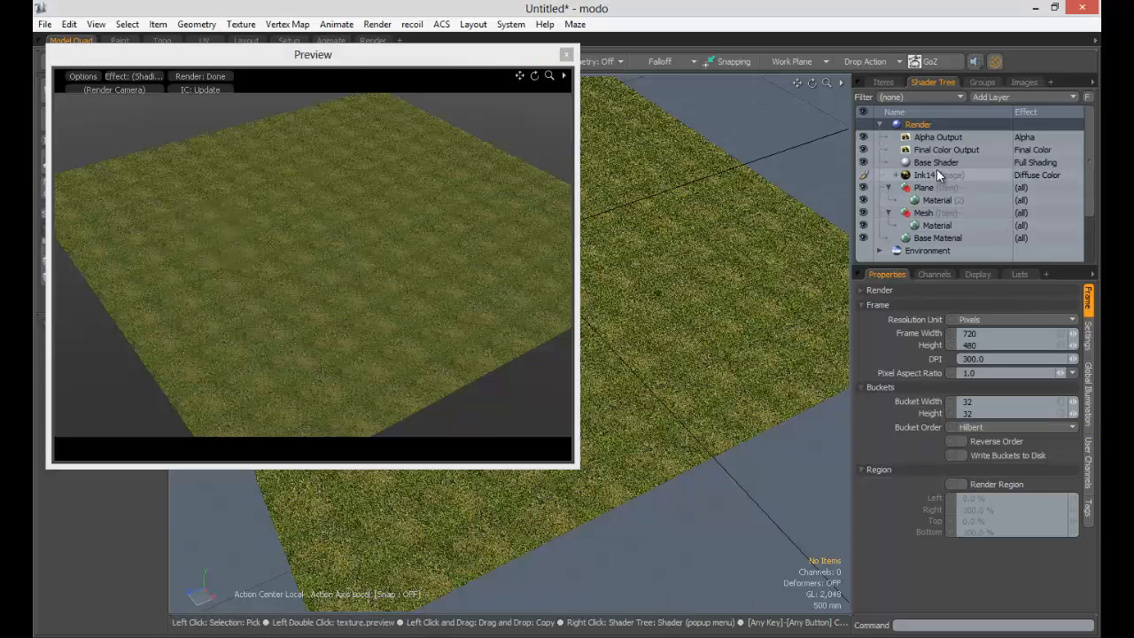
click(1090, 318)
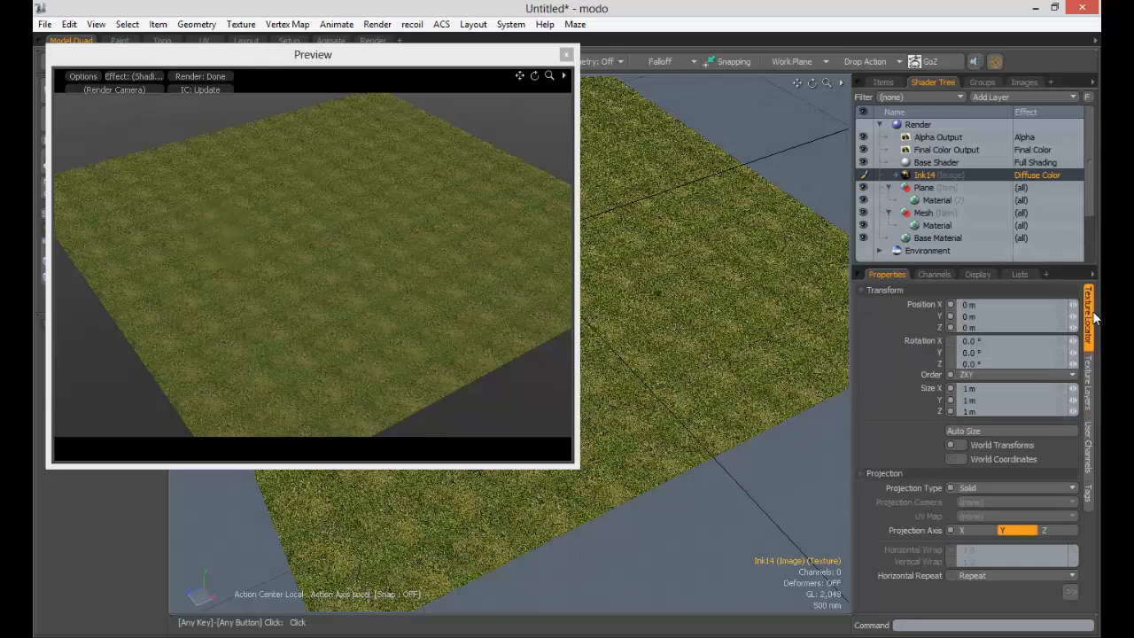
click(884, 291)
click(884, 304)
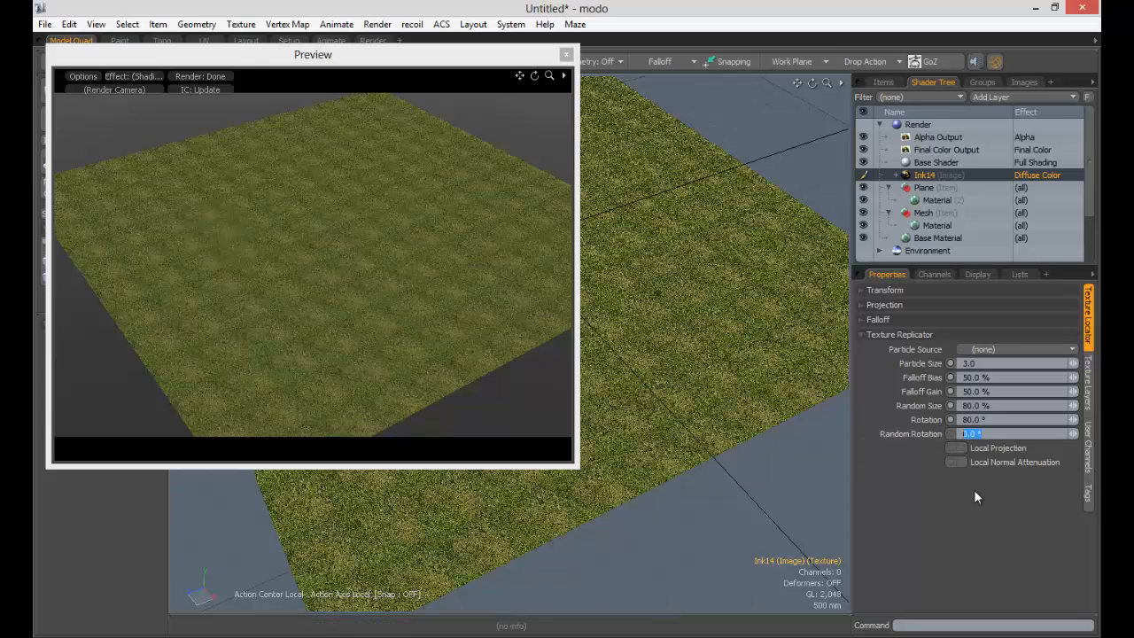
text(80)
key(Return)
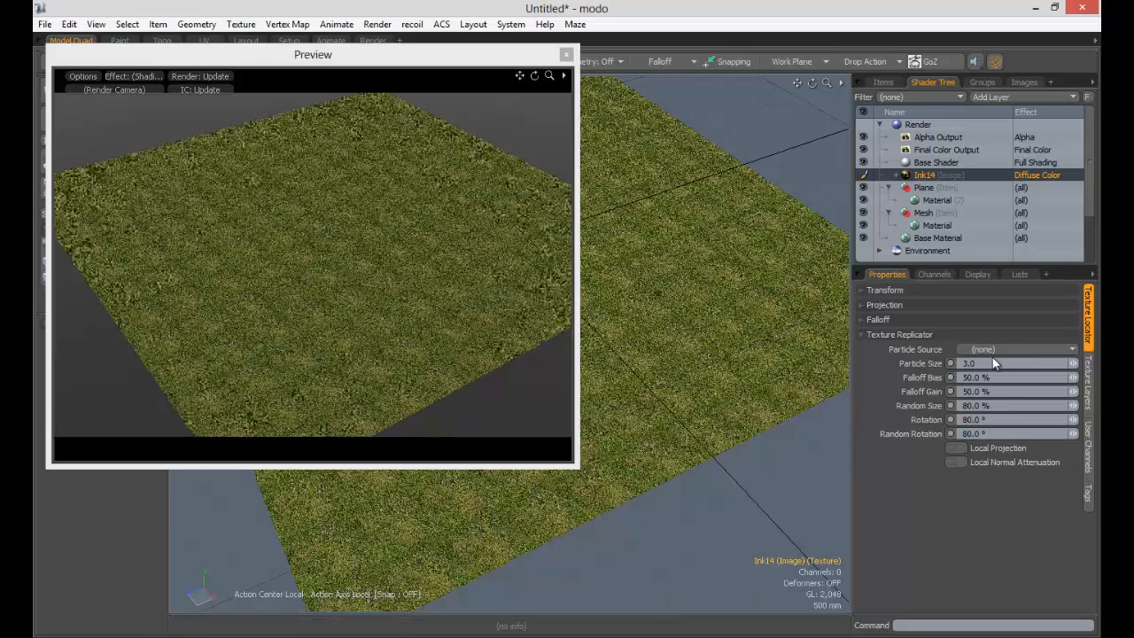
click(991, 352)
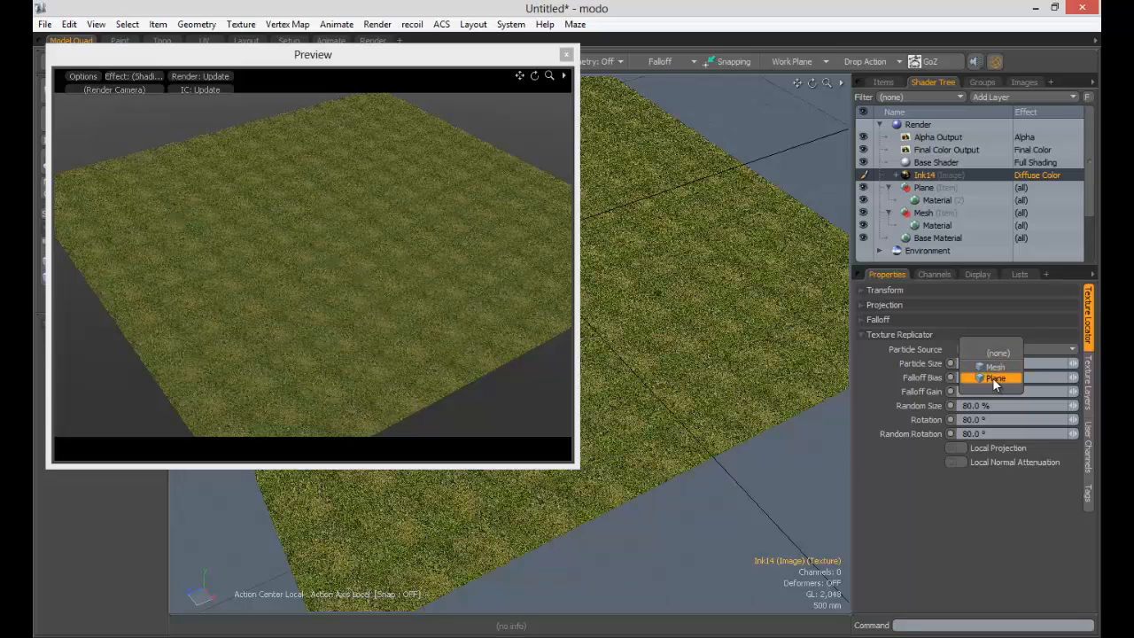
click(994, 379)
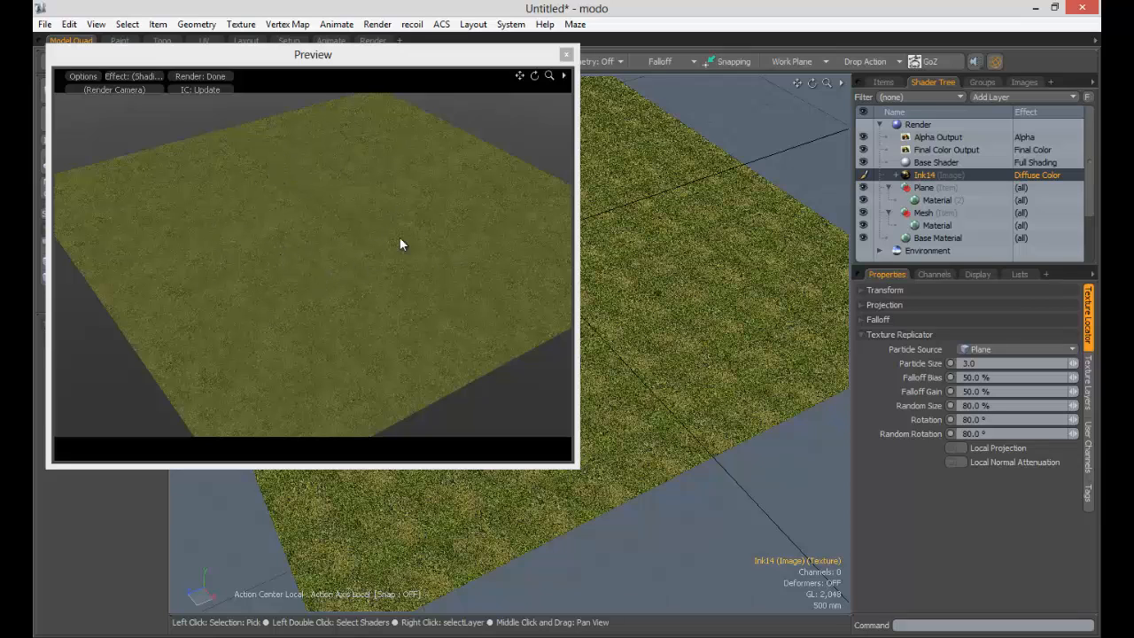
Close the render preview, select the grass Plane and apply a Noise falloff.
click(609, 180)
click(566, 54)
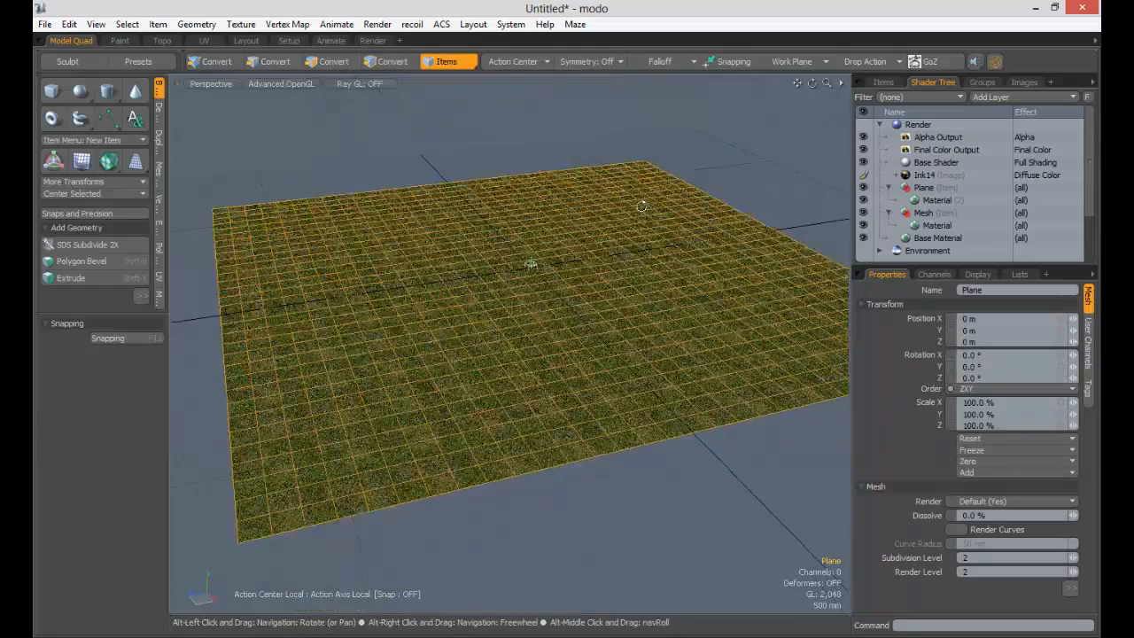
click(660, 61)
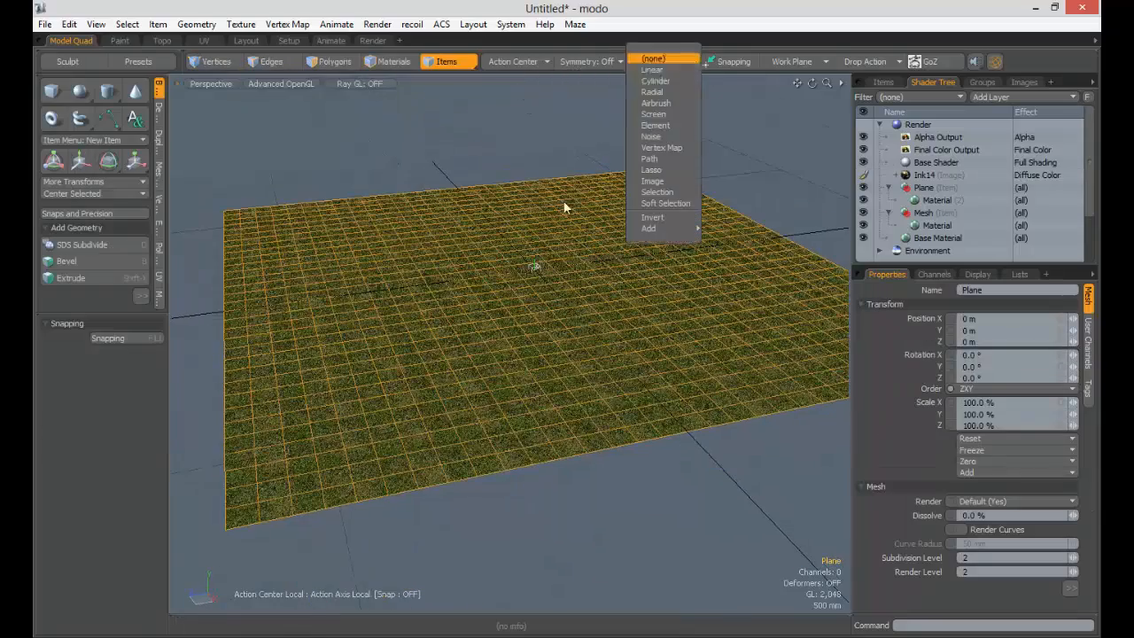
click(653, 138)
alt+drag(542, 264, 581, 267)
Move all of the plane's polygons slightly upward through the noise falloff to form uneven ground, and drop the tool and falloff.
click(329, 64)
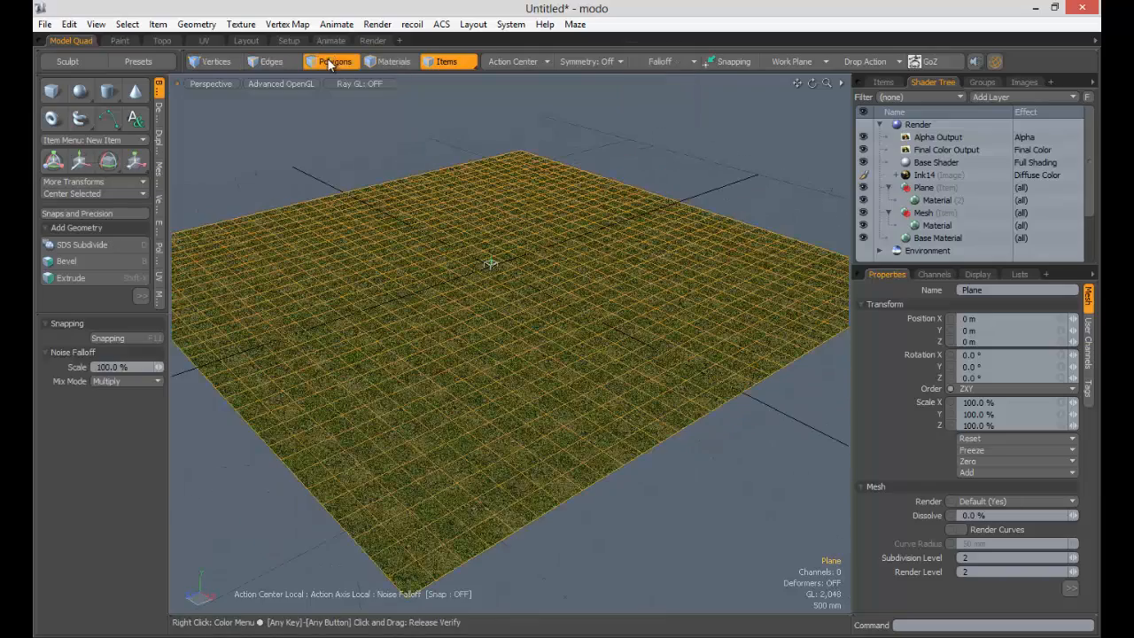
key(w)
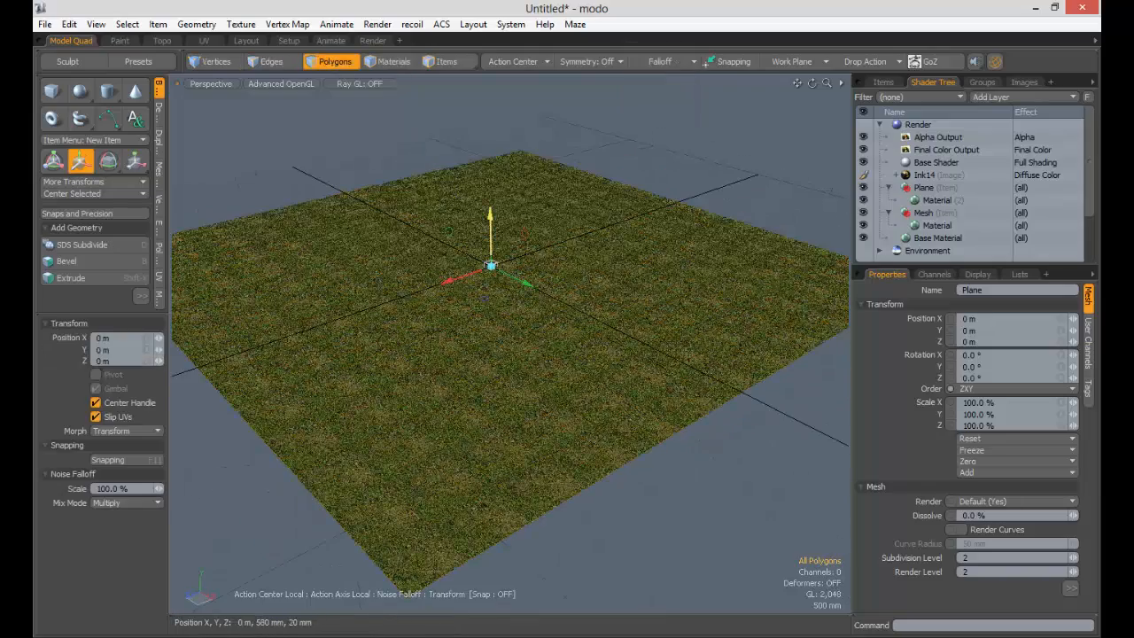
mouse_move(492, 265)
mouse_down()
mouse_move(490, 226)
mouse_move(490, 260)
mouse_up()
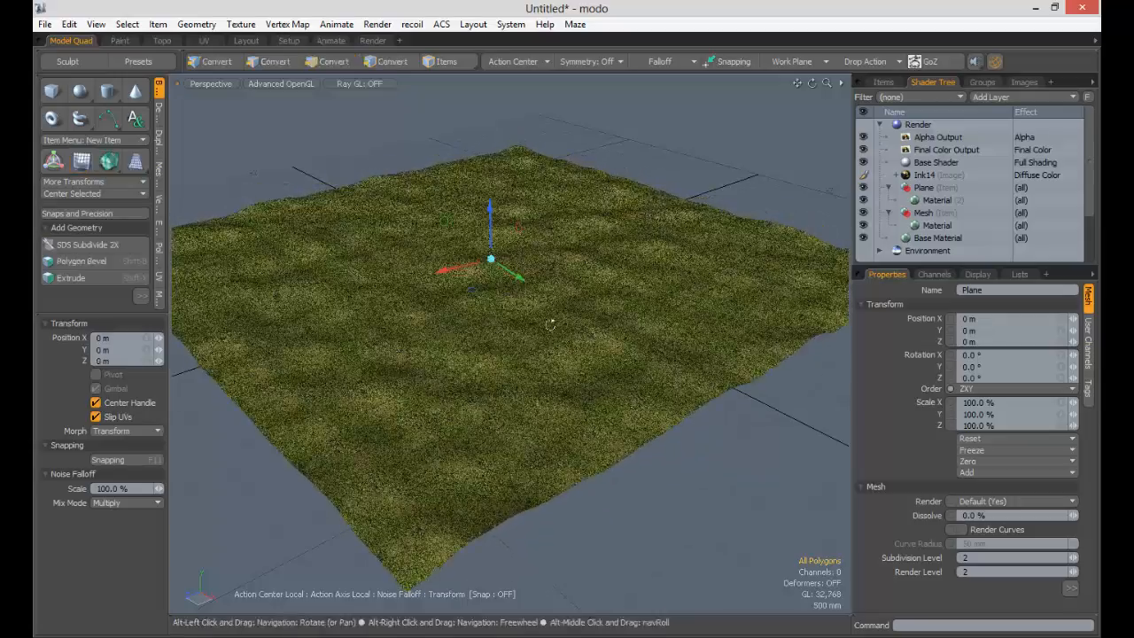
ctrl+alt+drag(550, 325, 543, 296)
key(q)
key(q)
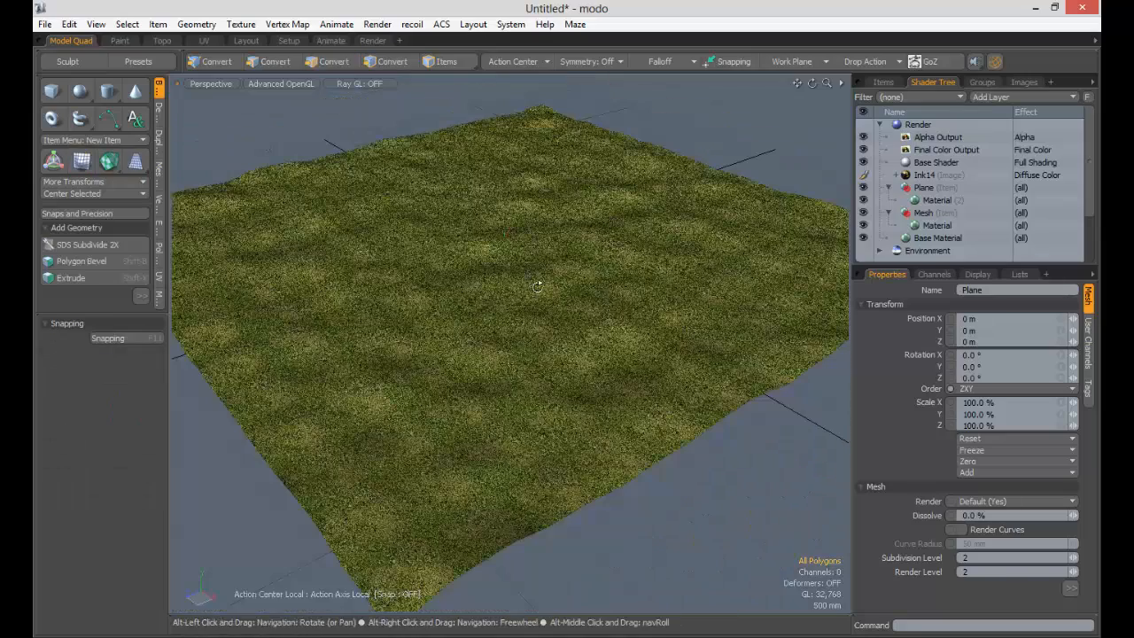
Open the render preview again and examine the replicated grass on the uneven ground from different angles.
click(918, 125)
key(F8)
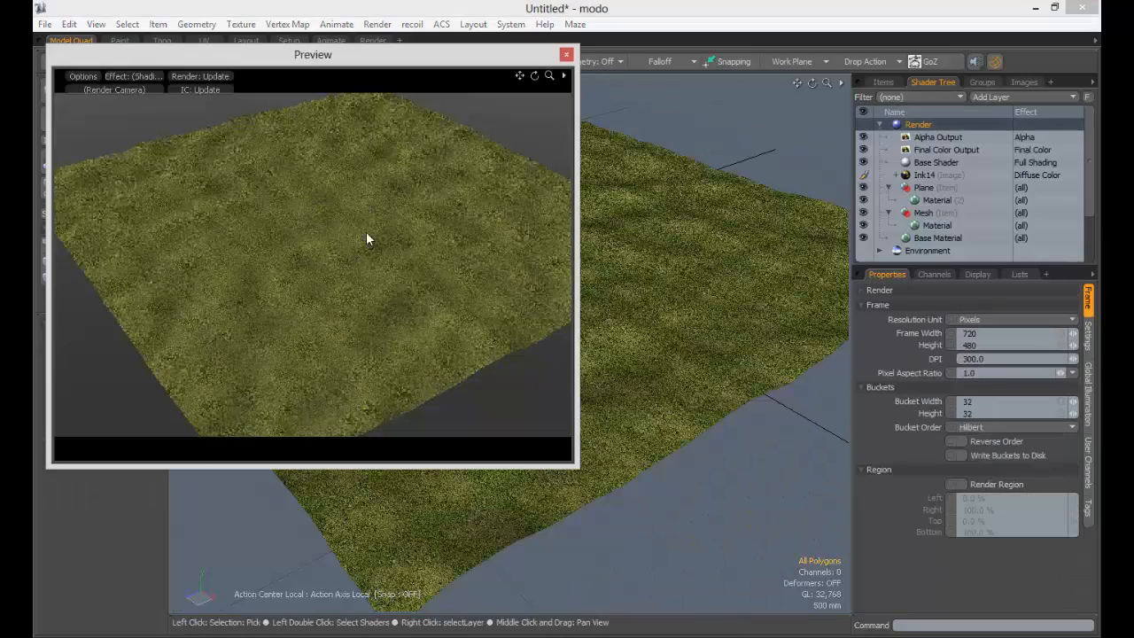
alt+drag(350, 256, 377, 269)
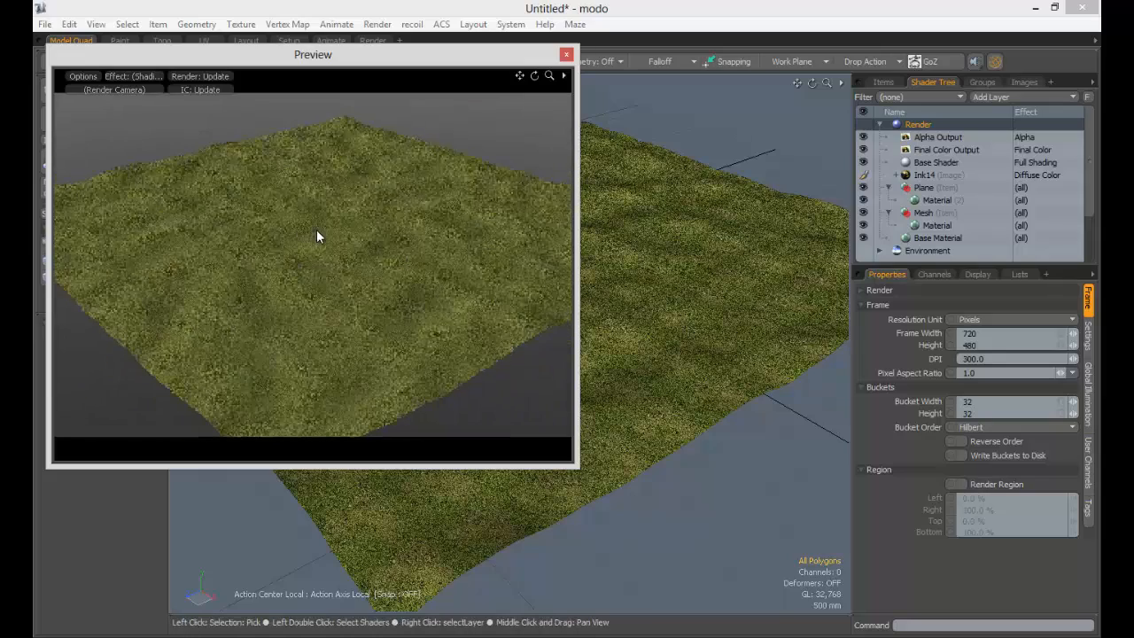
alt+drag(245, 273, 379, 275)
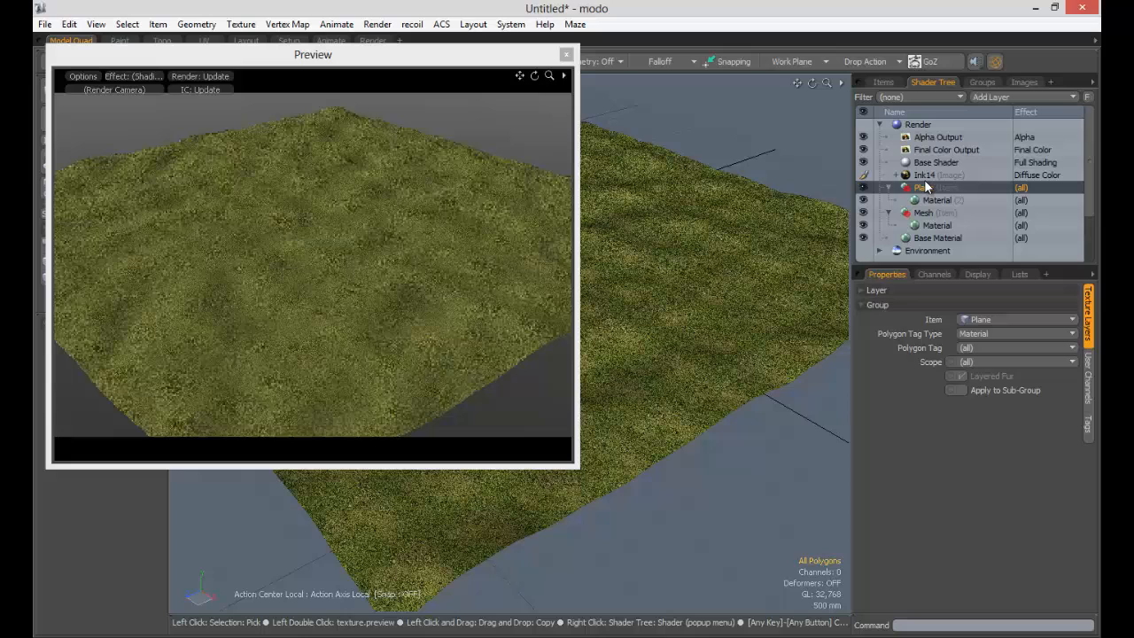
Switch Ink14's replicator particle source to (none) to compare the tiling in the preview, and restore it to Plane.
click(924, 175)
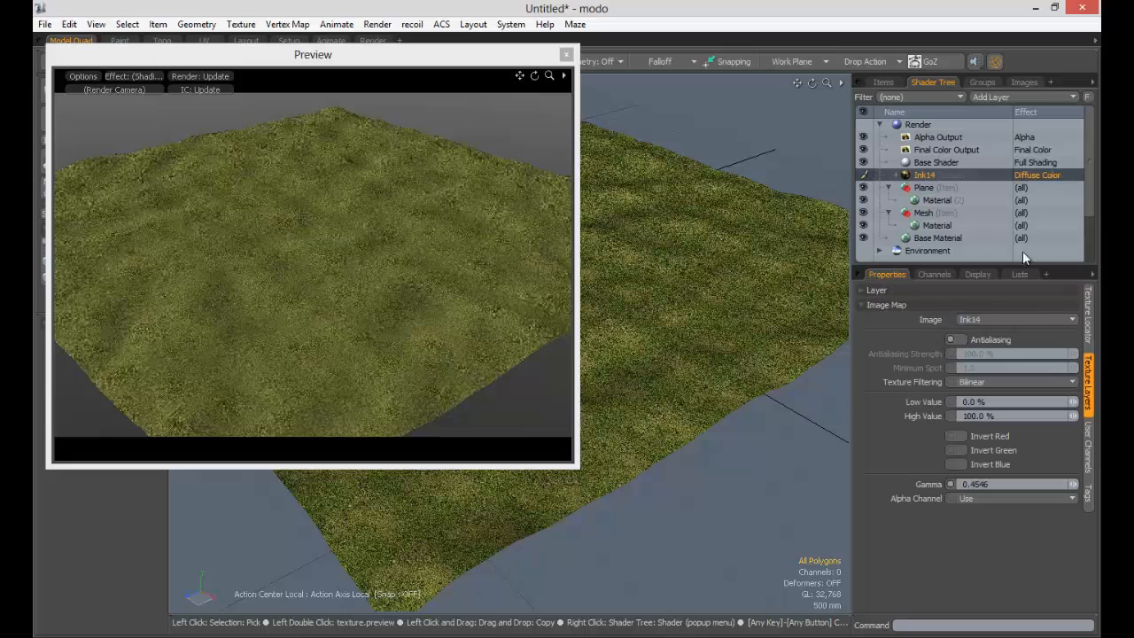
click(1088, 314)
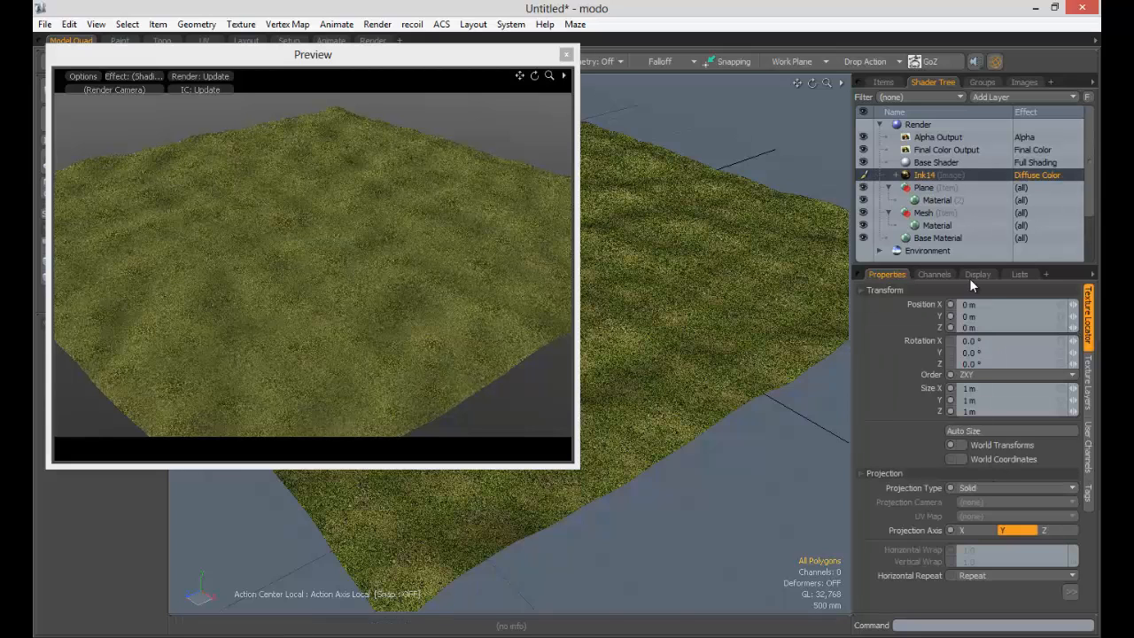
click(983, 517)
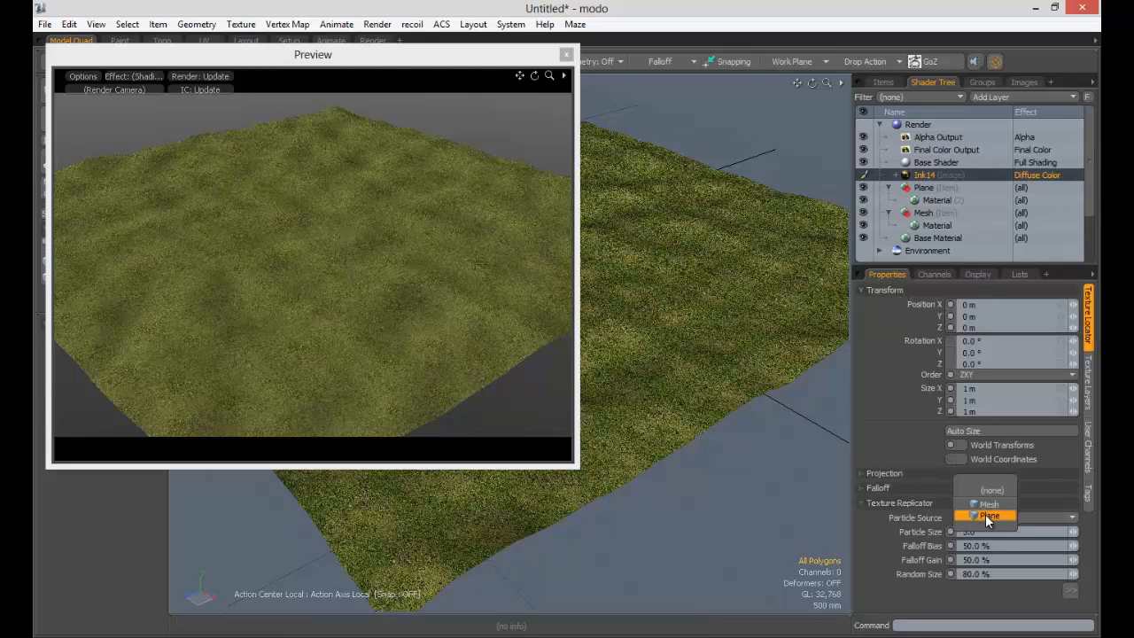
click(989, 516)
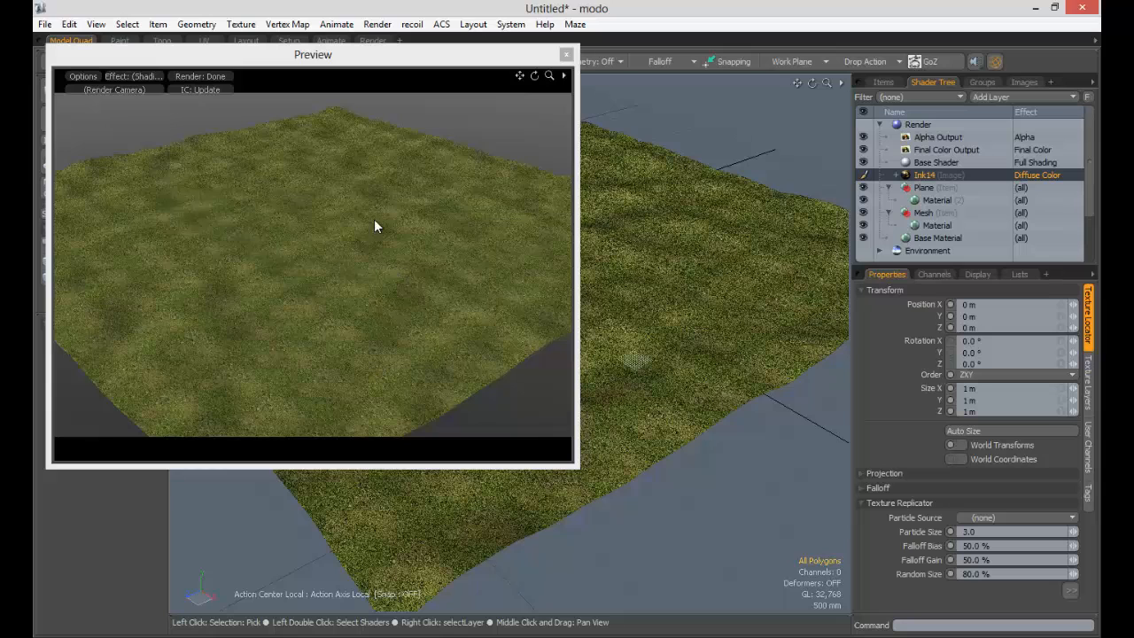
click(1025, 519)
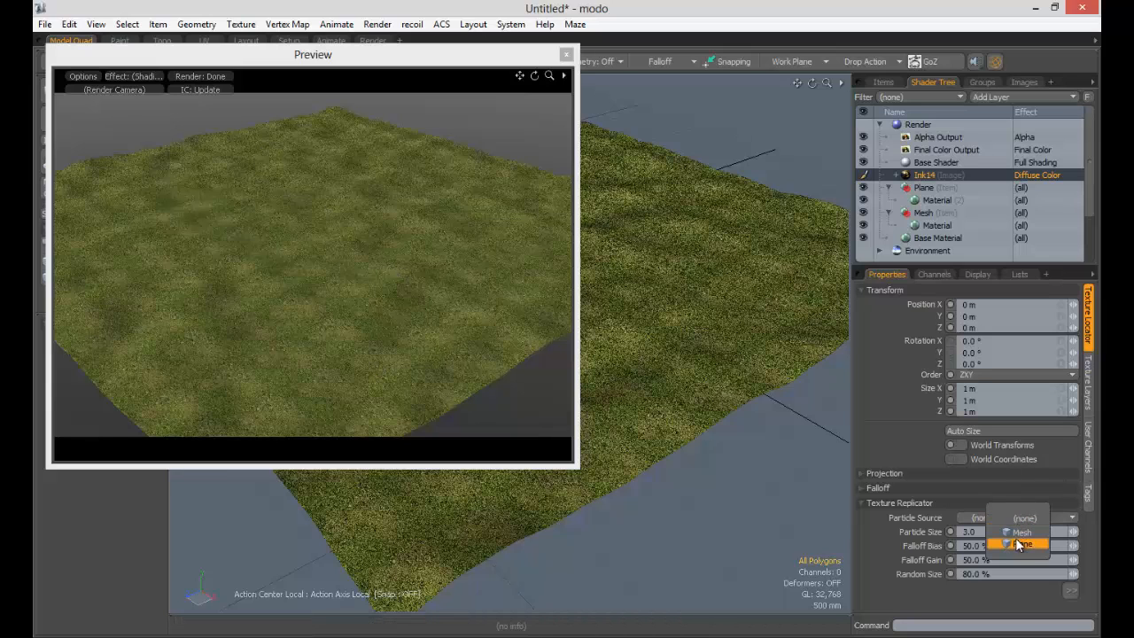
click(1022, 543)
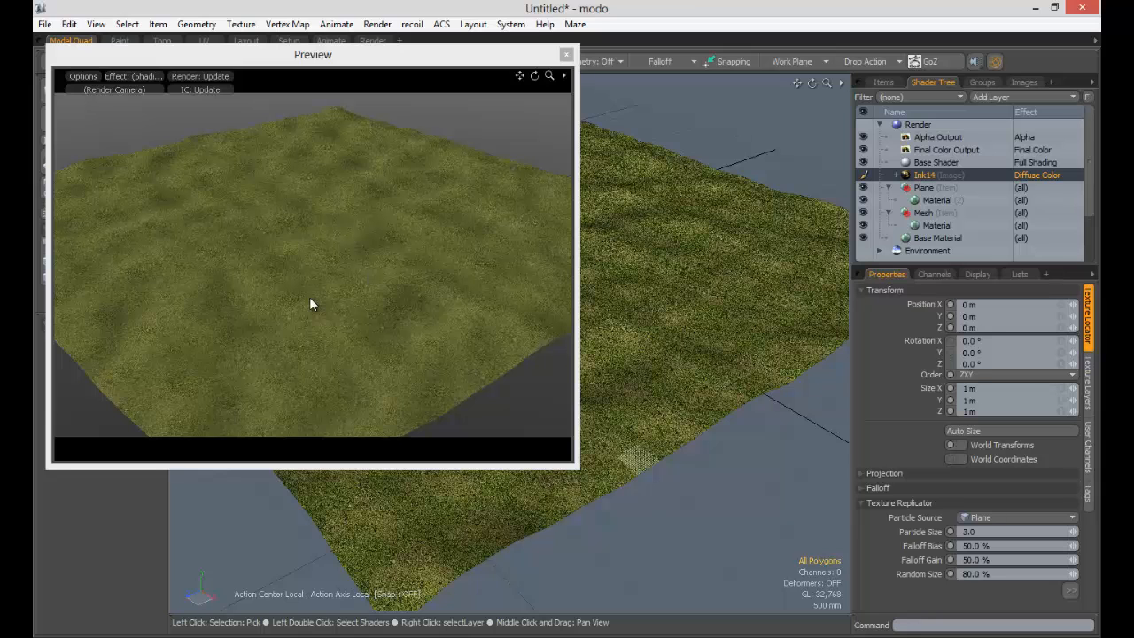
Examine the replicated grass from a low, close viewpoint in the render preview, and close the preview.
alt+drag(334, 161, 344, 245)
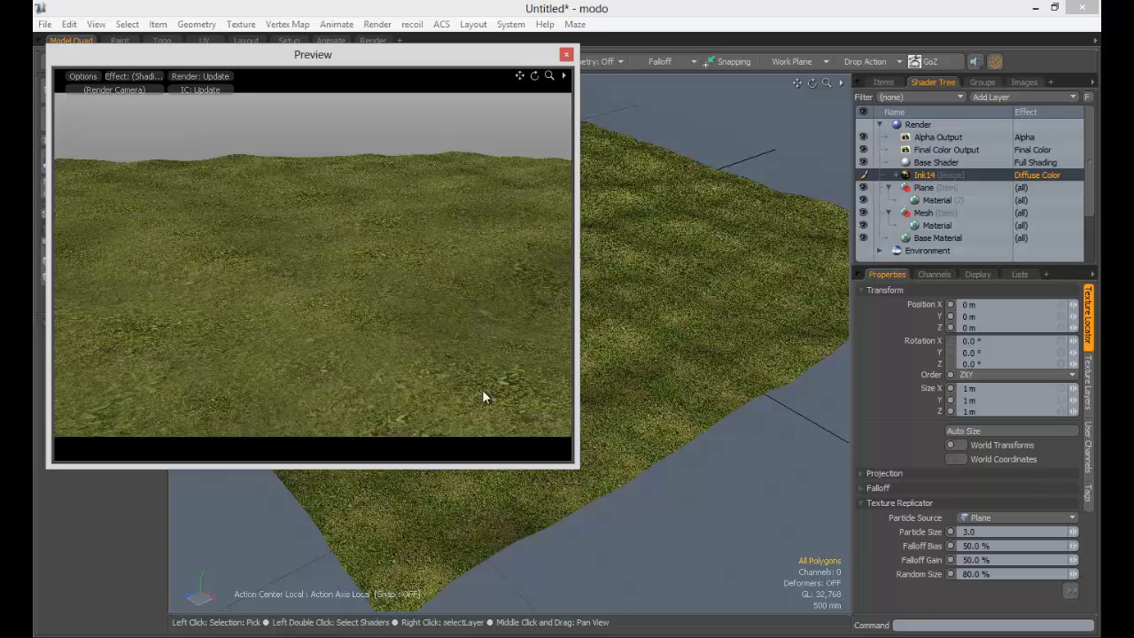
ctrl+alt+drag(310, 286, 324, 282)
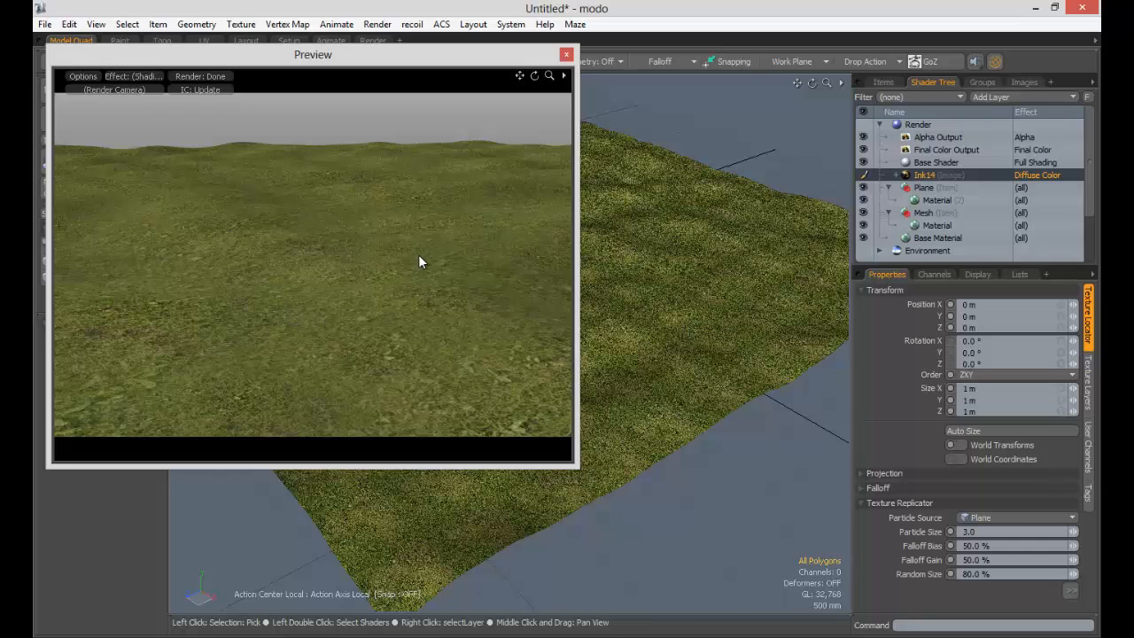
click(566, 54)
Set the Ink14 texture locator's projection type to UV Map and check the grass on the uneven plane.
scroll(626, 279, up, 3)
ctrl+alt+drag(626, 279, 567, 220)
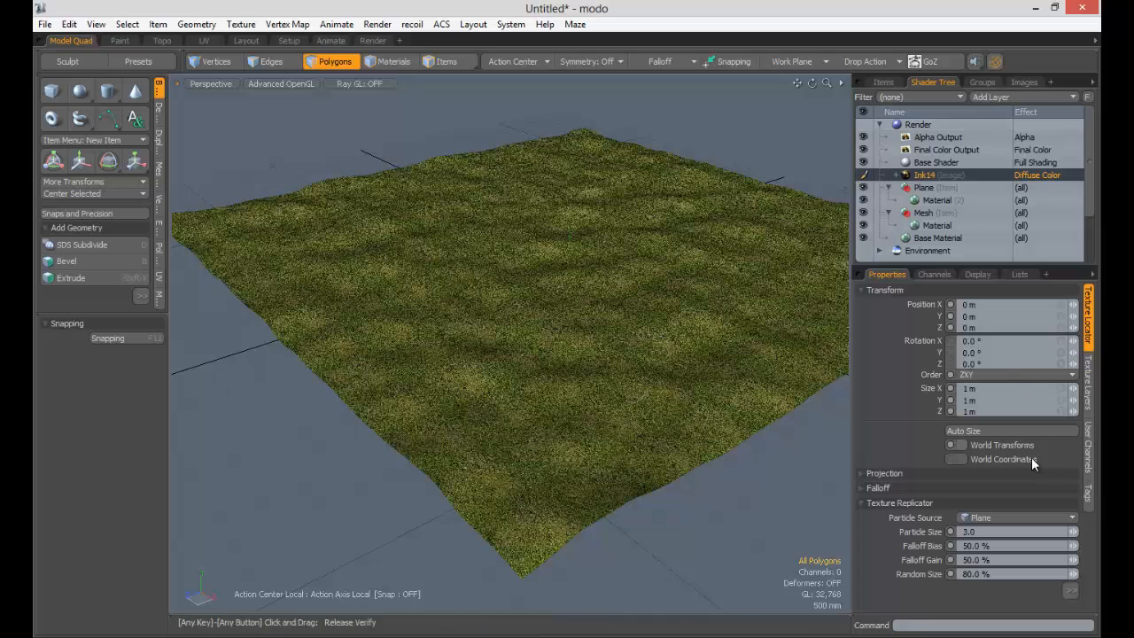
click(916, 473)
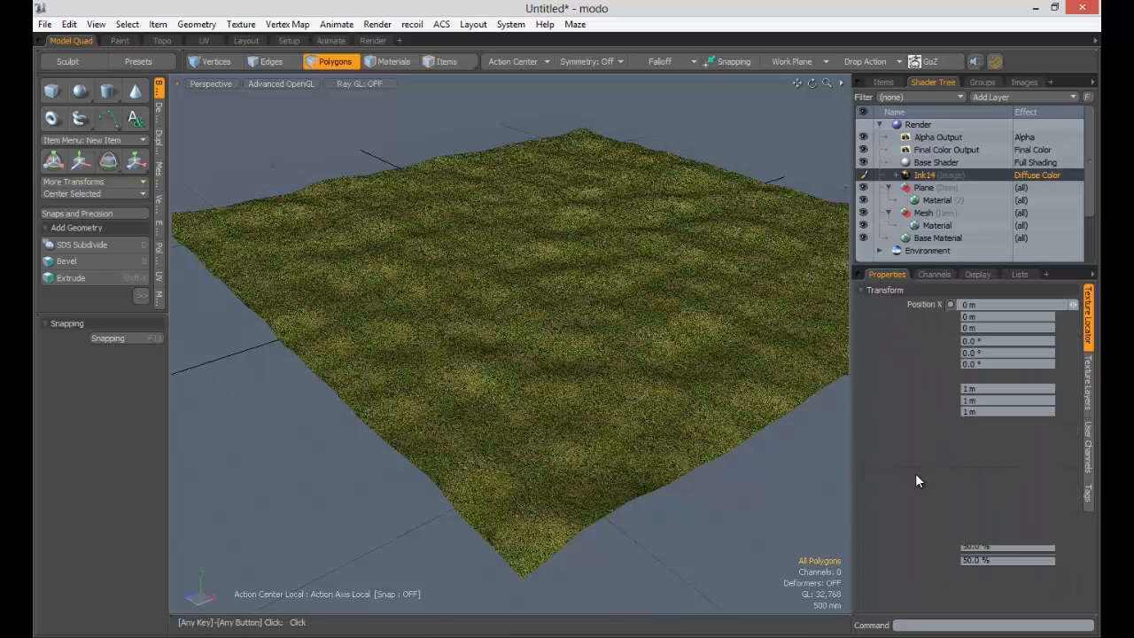
click(974, 487)
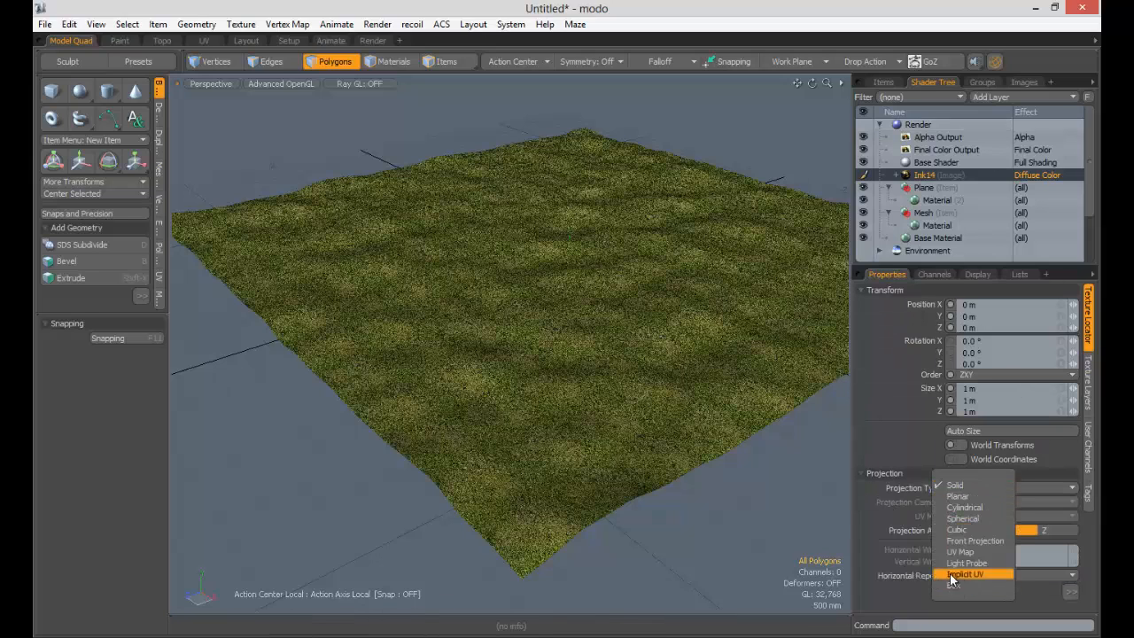
click(959, 552)
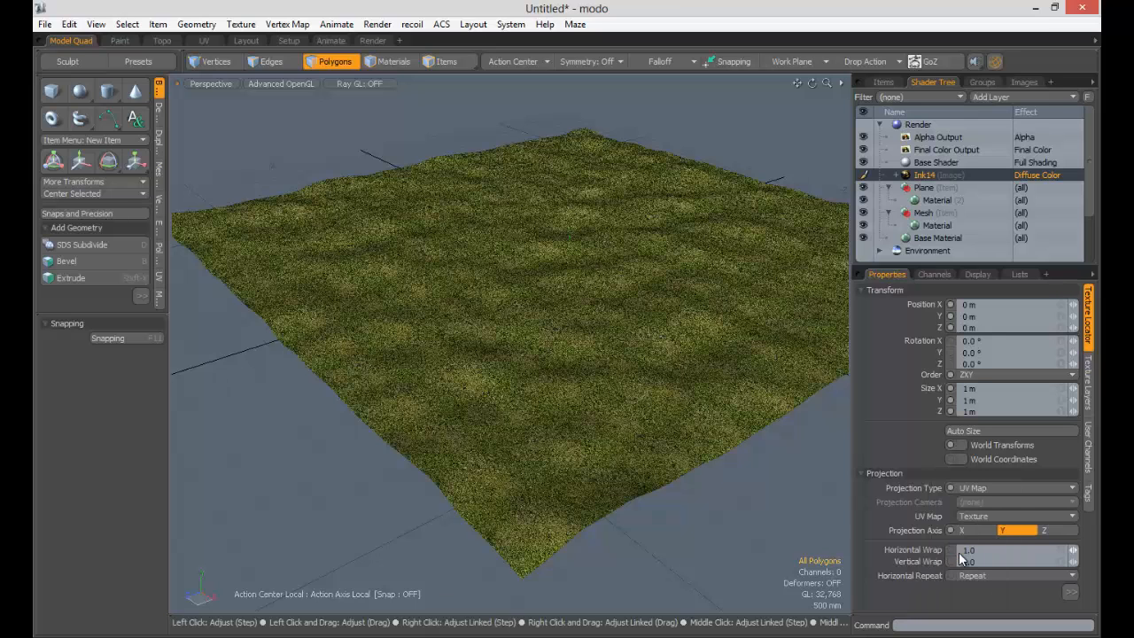
ctrl+alt+drag(549, 271, 460, 222)
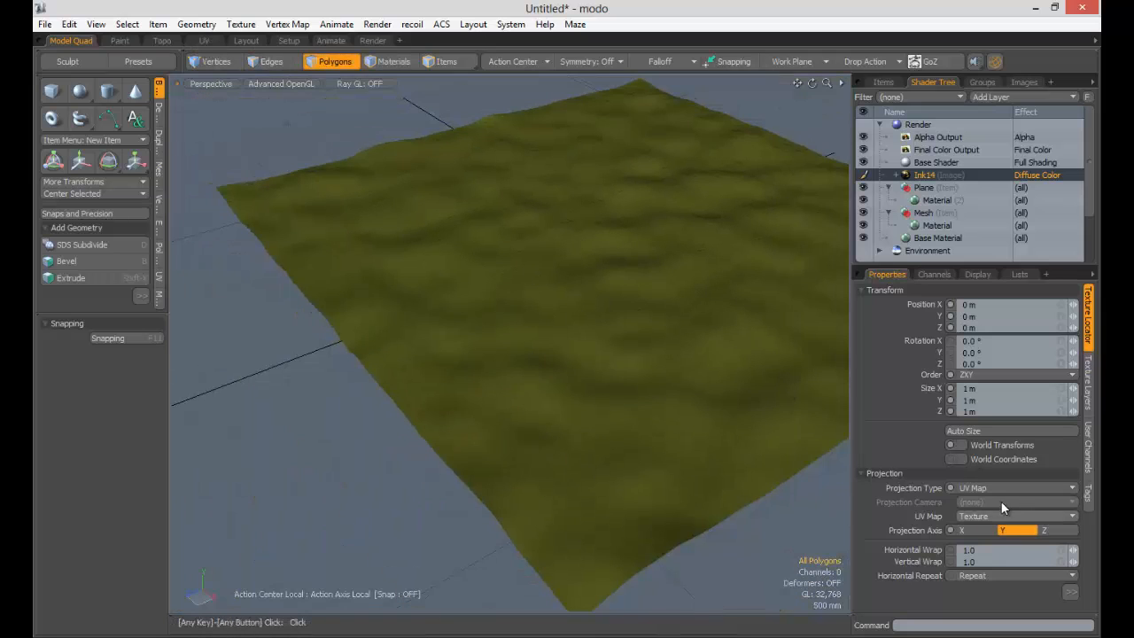
mouse_move(608, 328)
alt+shift+mouse_down()
mouse_move(559, 346)
mouse_move(587, 324)
alt+shift+mouse_up()
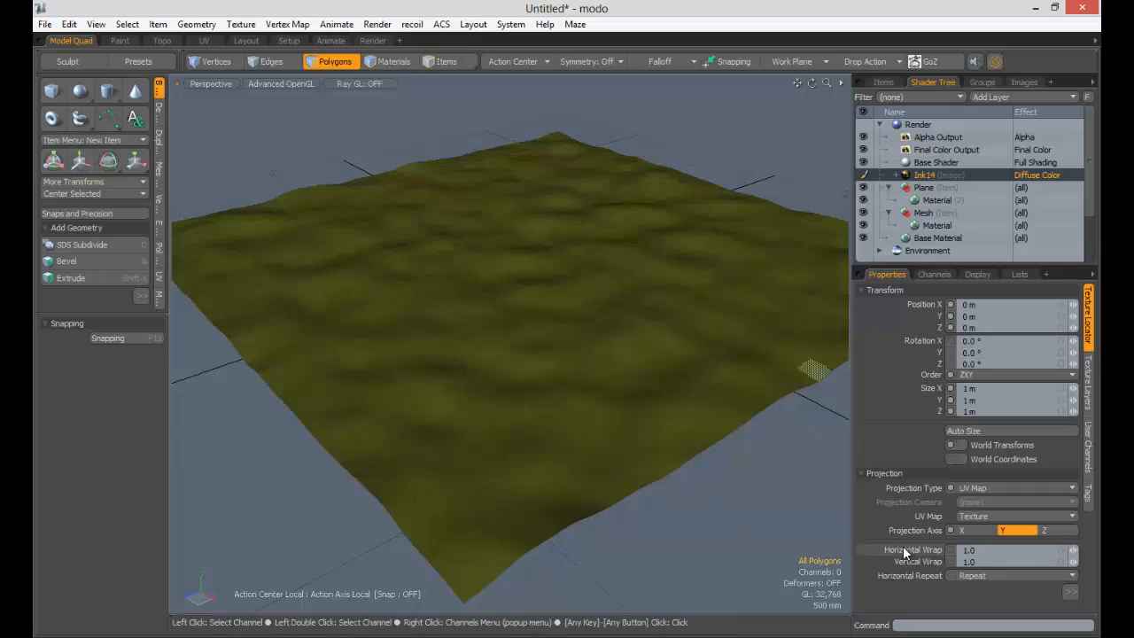